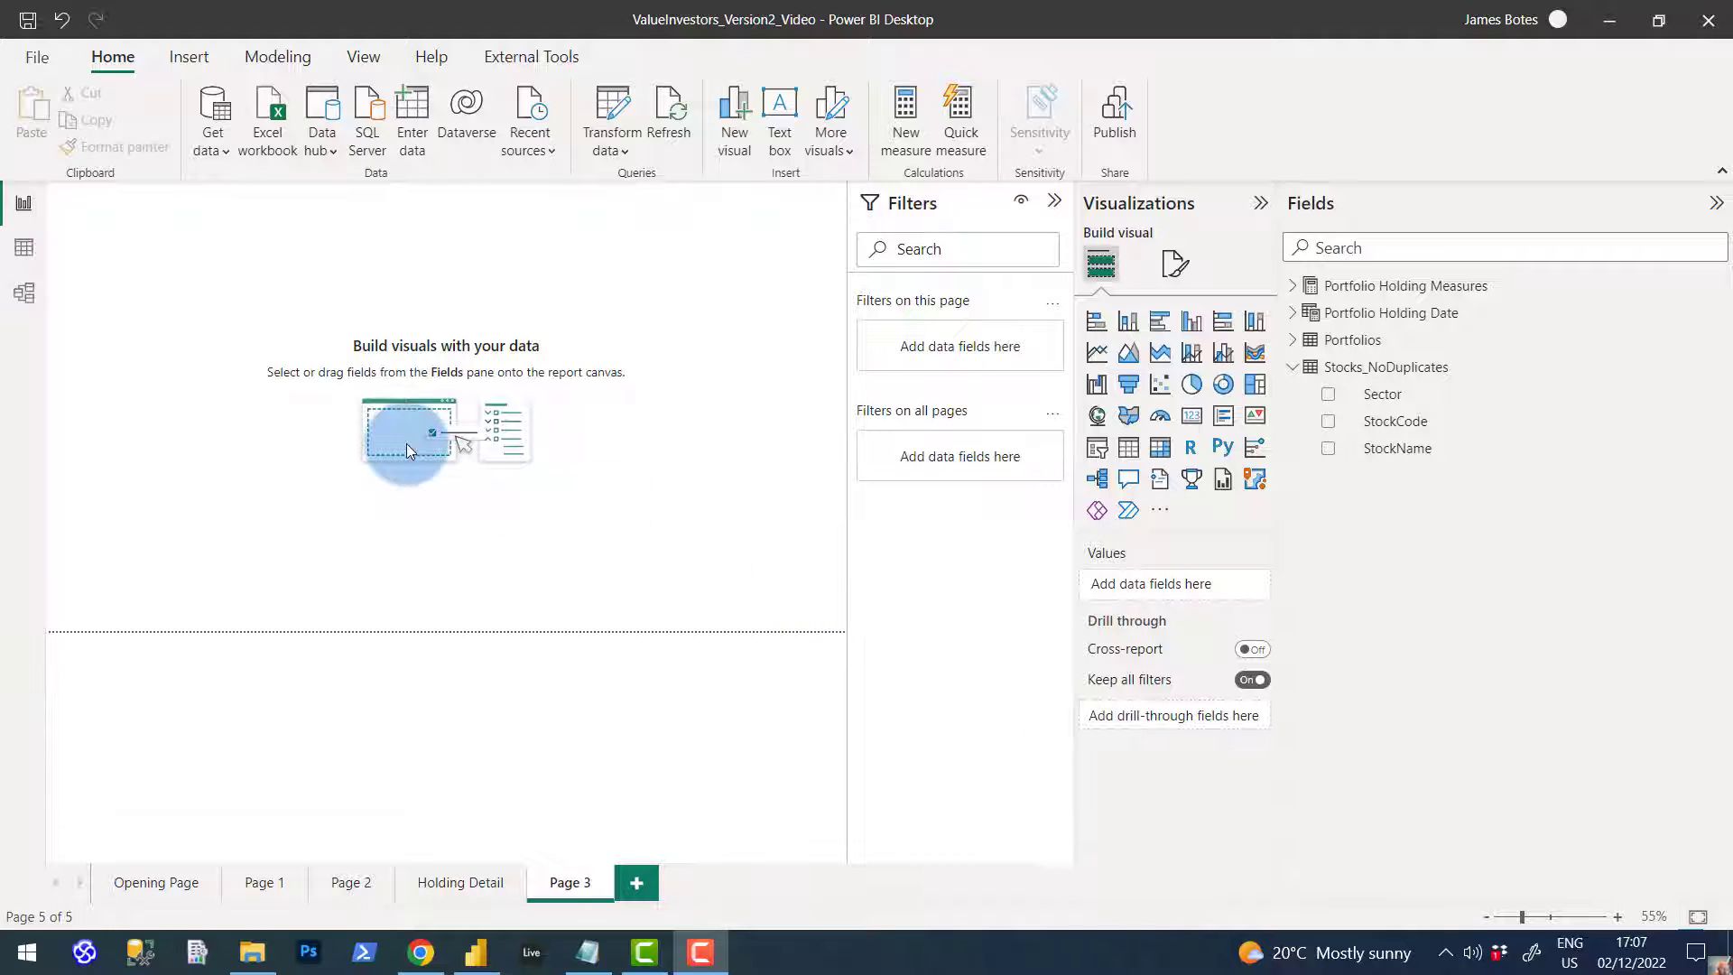
Examine the data model's HoldingsAtDate_NoDuplicates table and its relationships to Portfolios, Stocks_NoDuplicates and Portfolio Holding Date
left_click(27, 295)
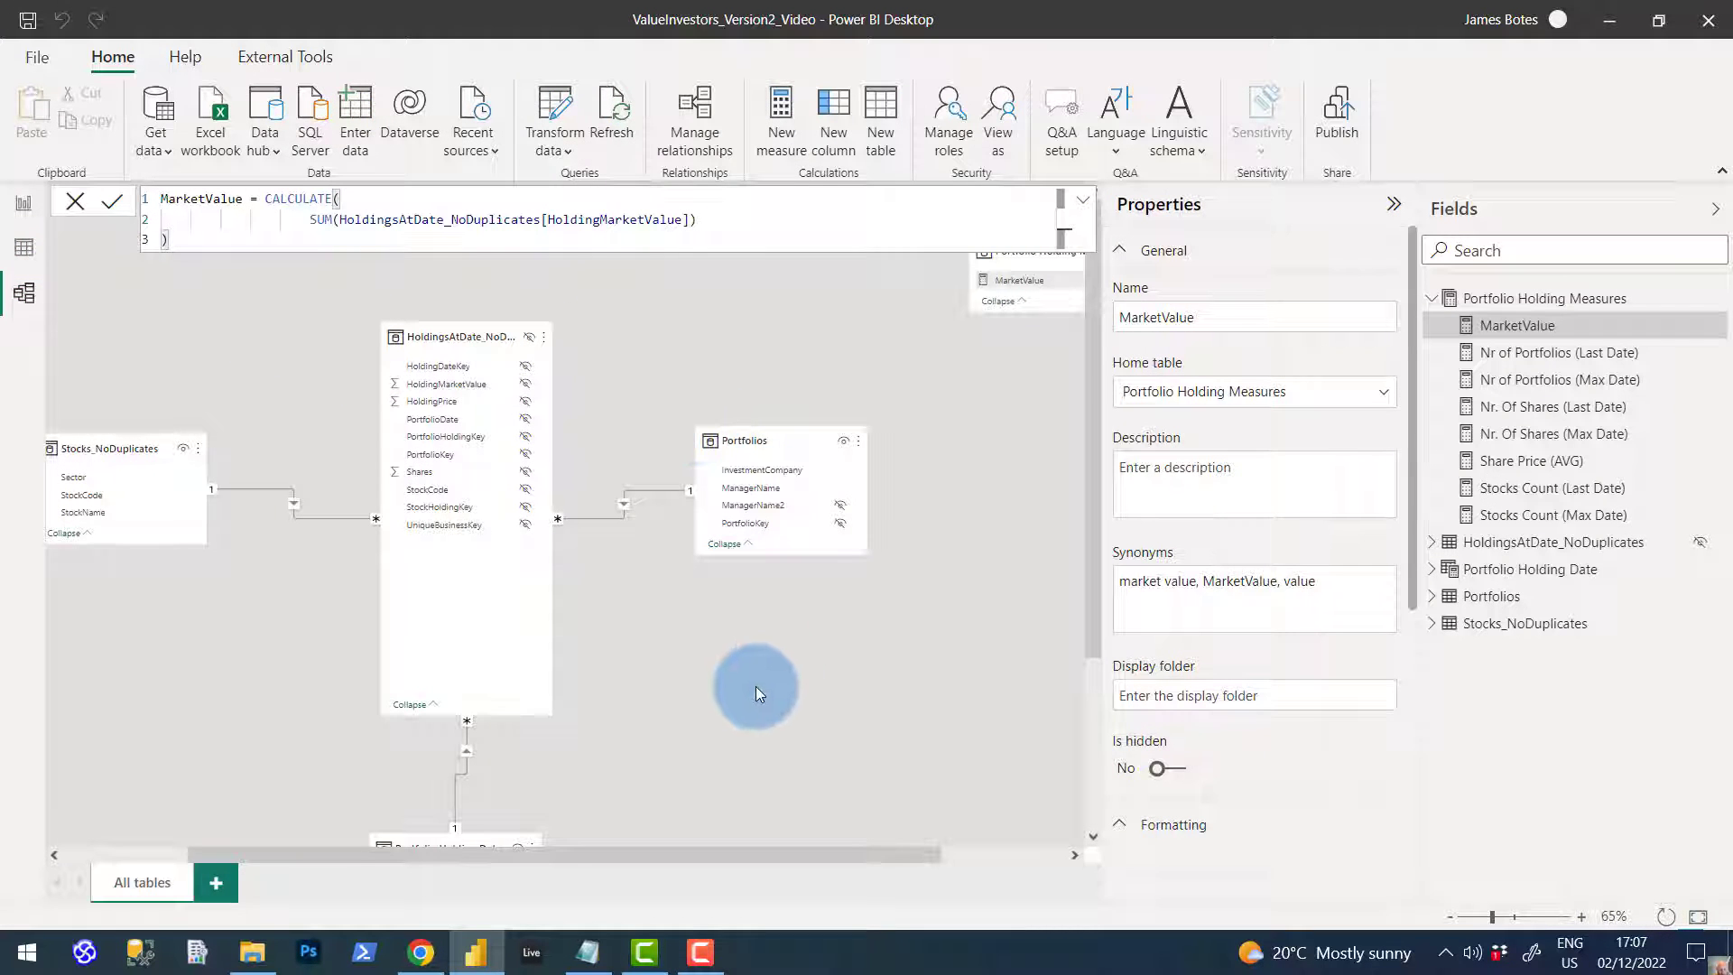
left_click(756, 686)
mouse_move(467, 329)
left_mouse_down()
mouse_move(457, 296)
mouse_move(467, 321)
left_mouse_up()
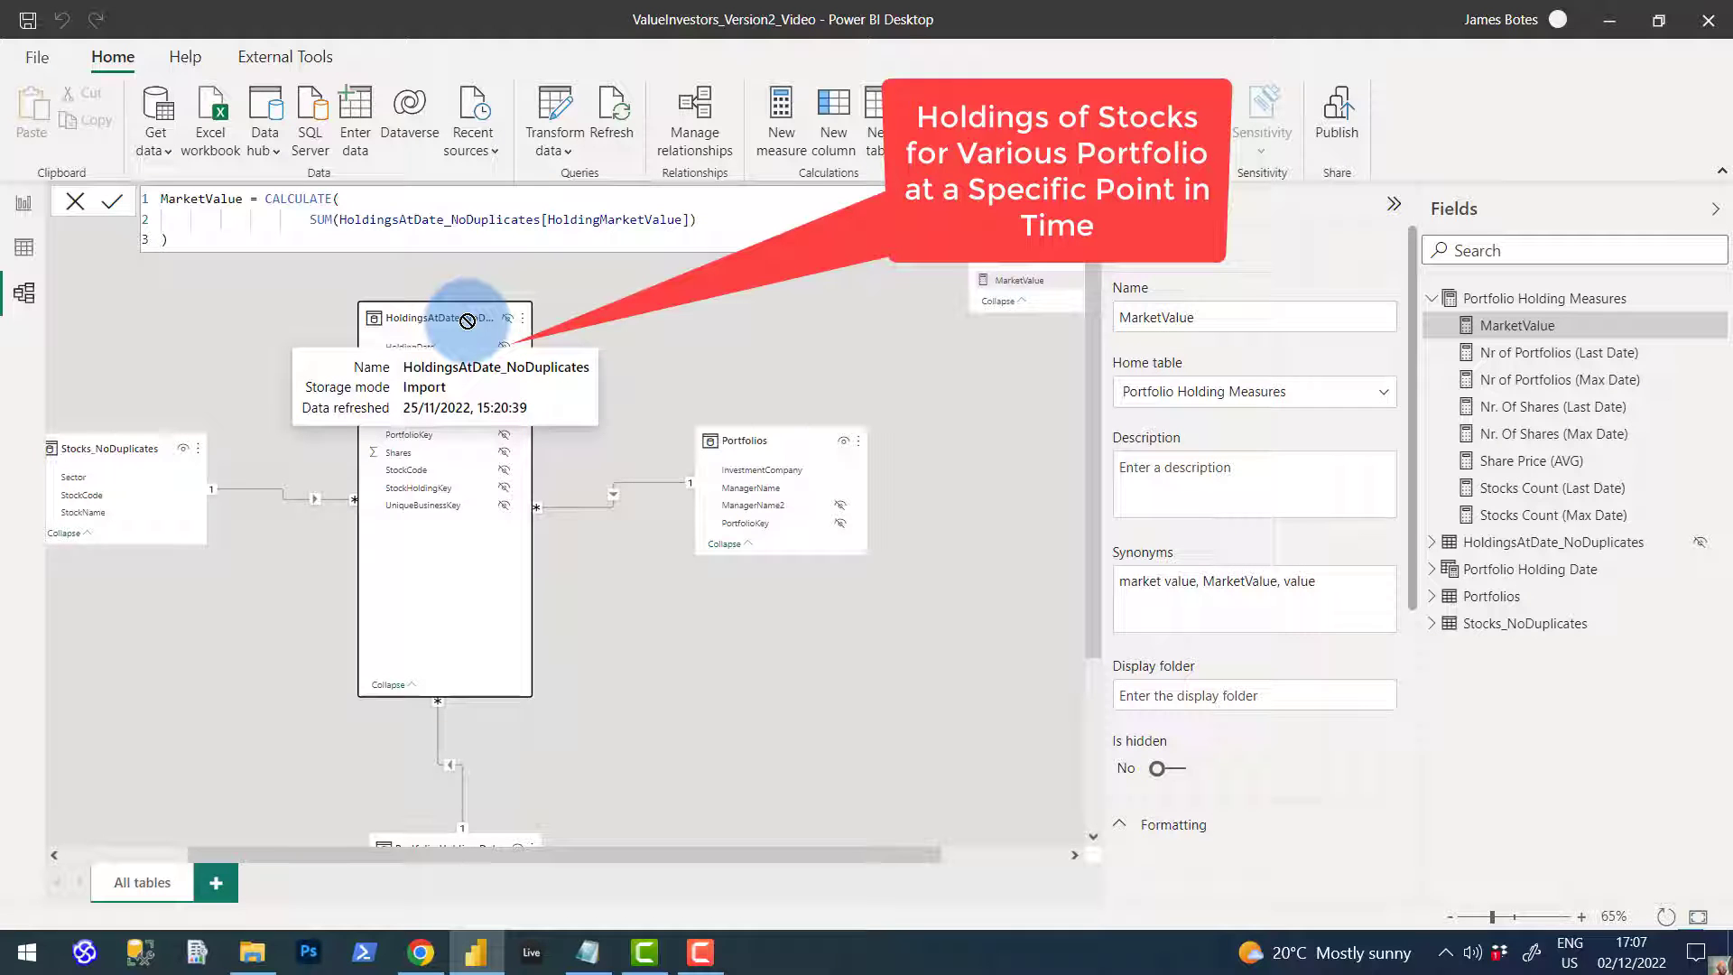
mouse_move(466, 321)
left_mouse_down()
mouse_move(486, 321)
mouse_move(469, 321)
left_mouse_up()
left_click(748, 442)
mouse_move(747, 442)
left_mouse_down()
mouse_move(817, 465)
mouse_move(772, 436)
left_mouse_up()
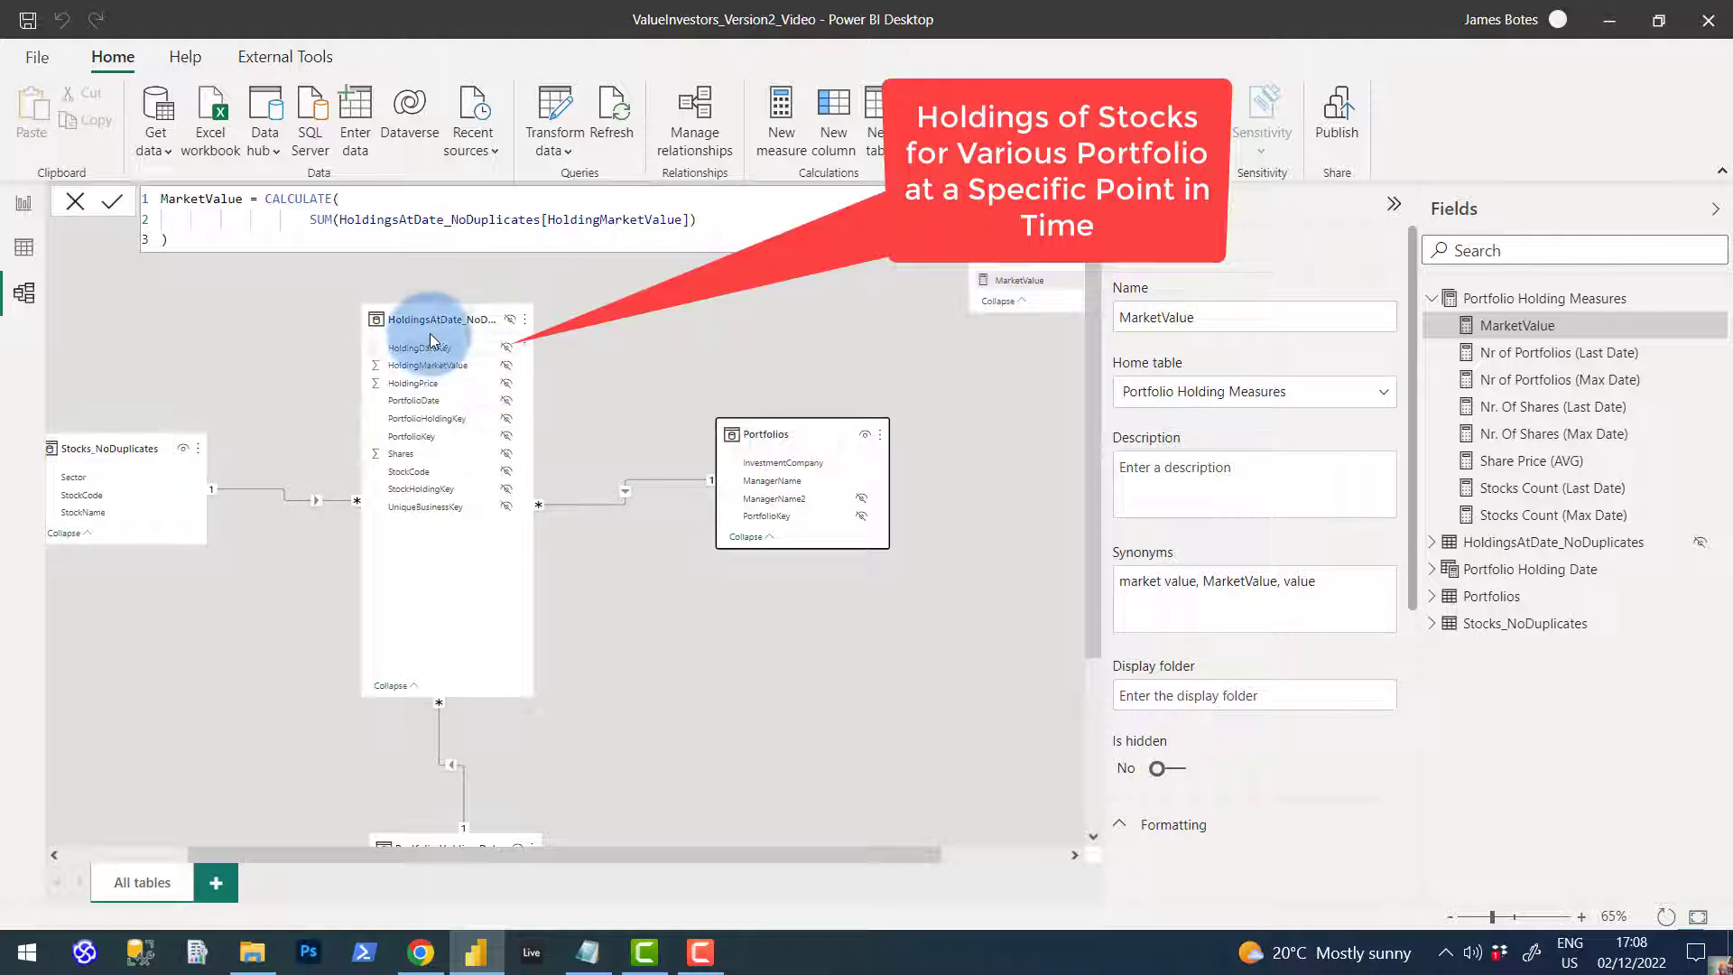
left_click_drag(104, 445, 102, 439)
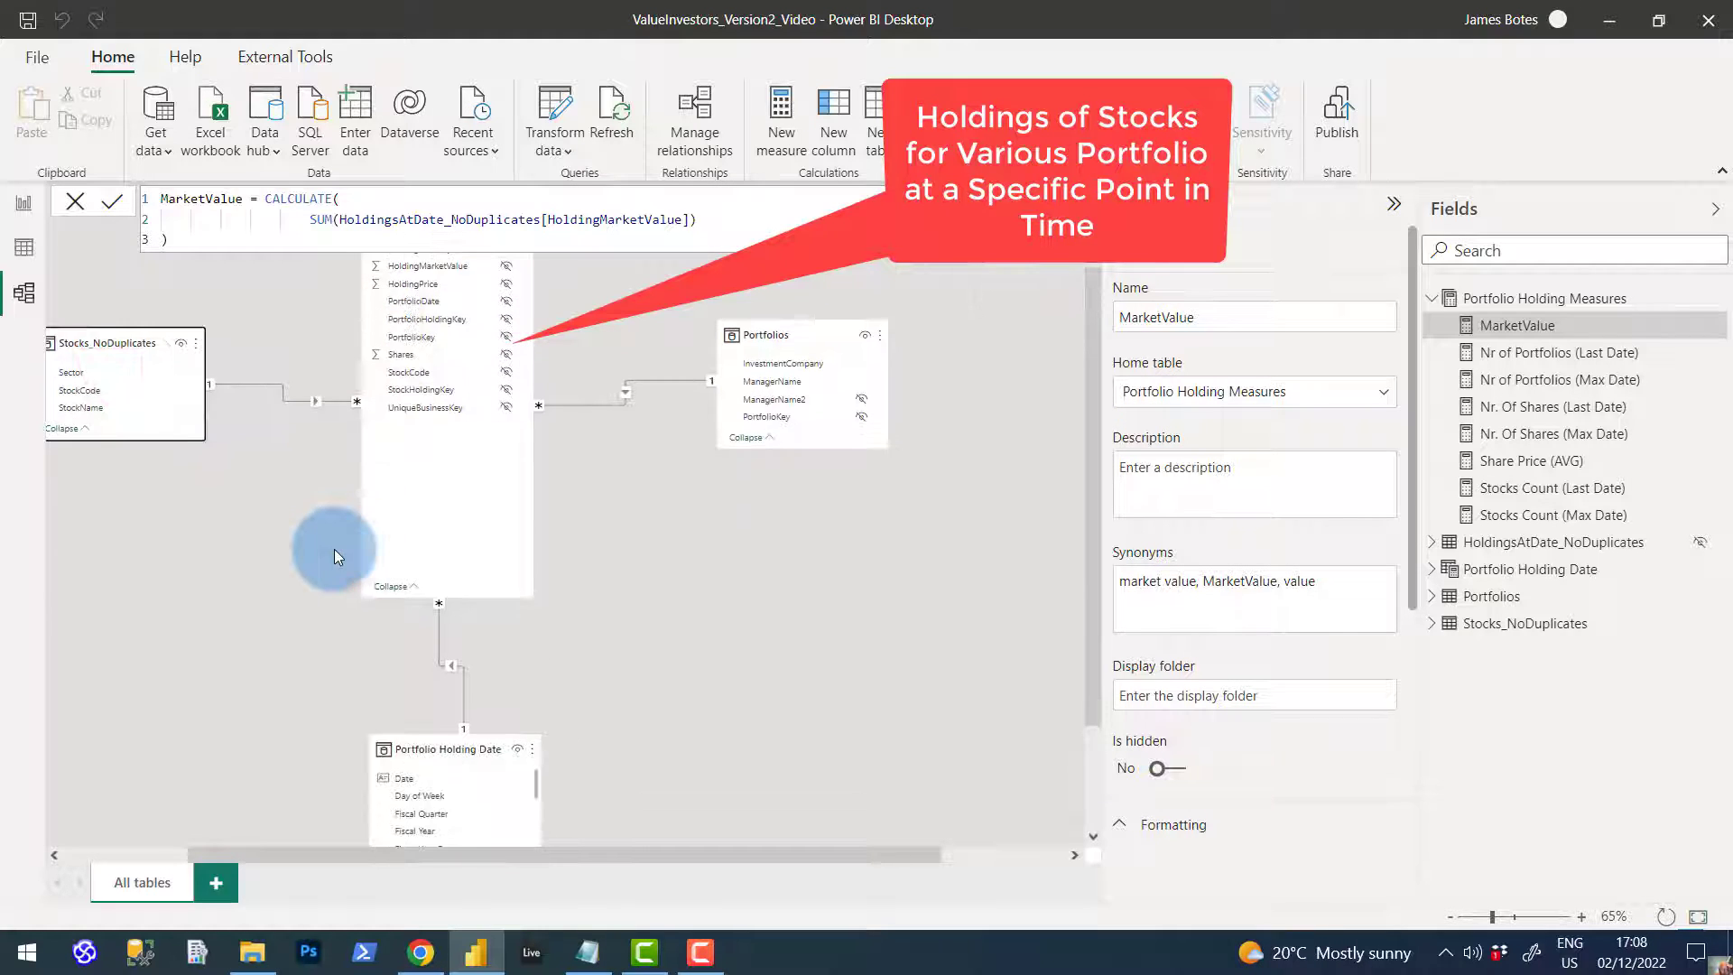
left_click(424, 308)
scroll(546, 567, "down", 3)
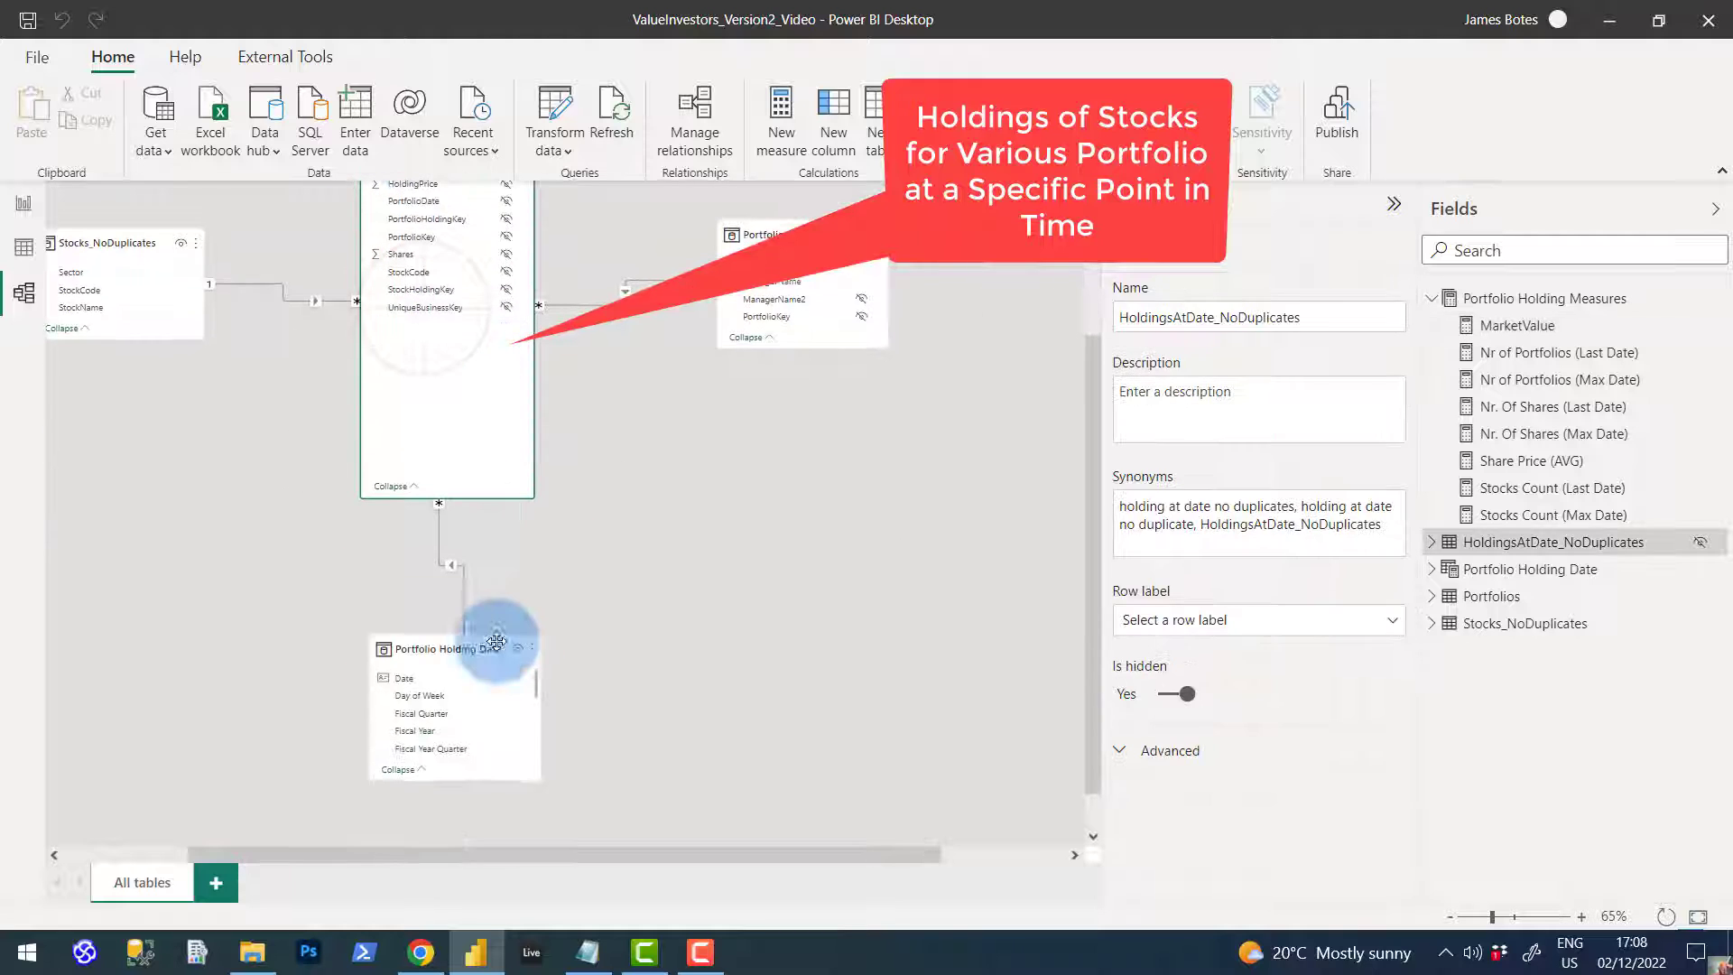
left_click(457, 646)
left_click(848, 591)
Return to the report's blank Page 3 and add an empty matrix visual near the page's upper-left corner
left_click(23, 202)
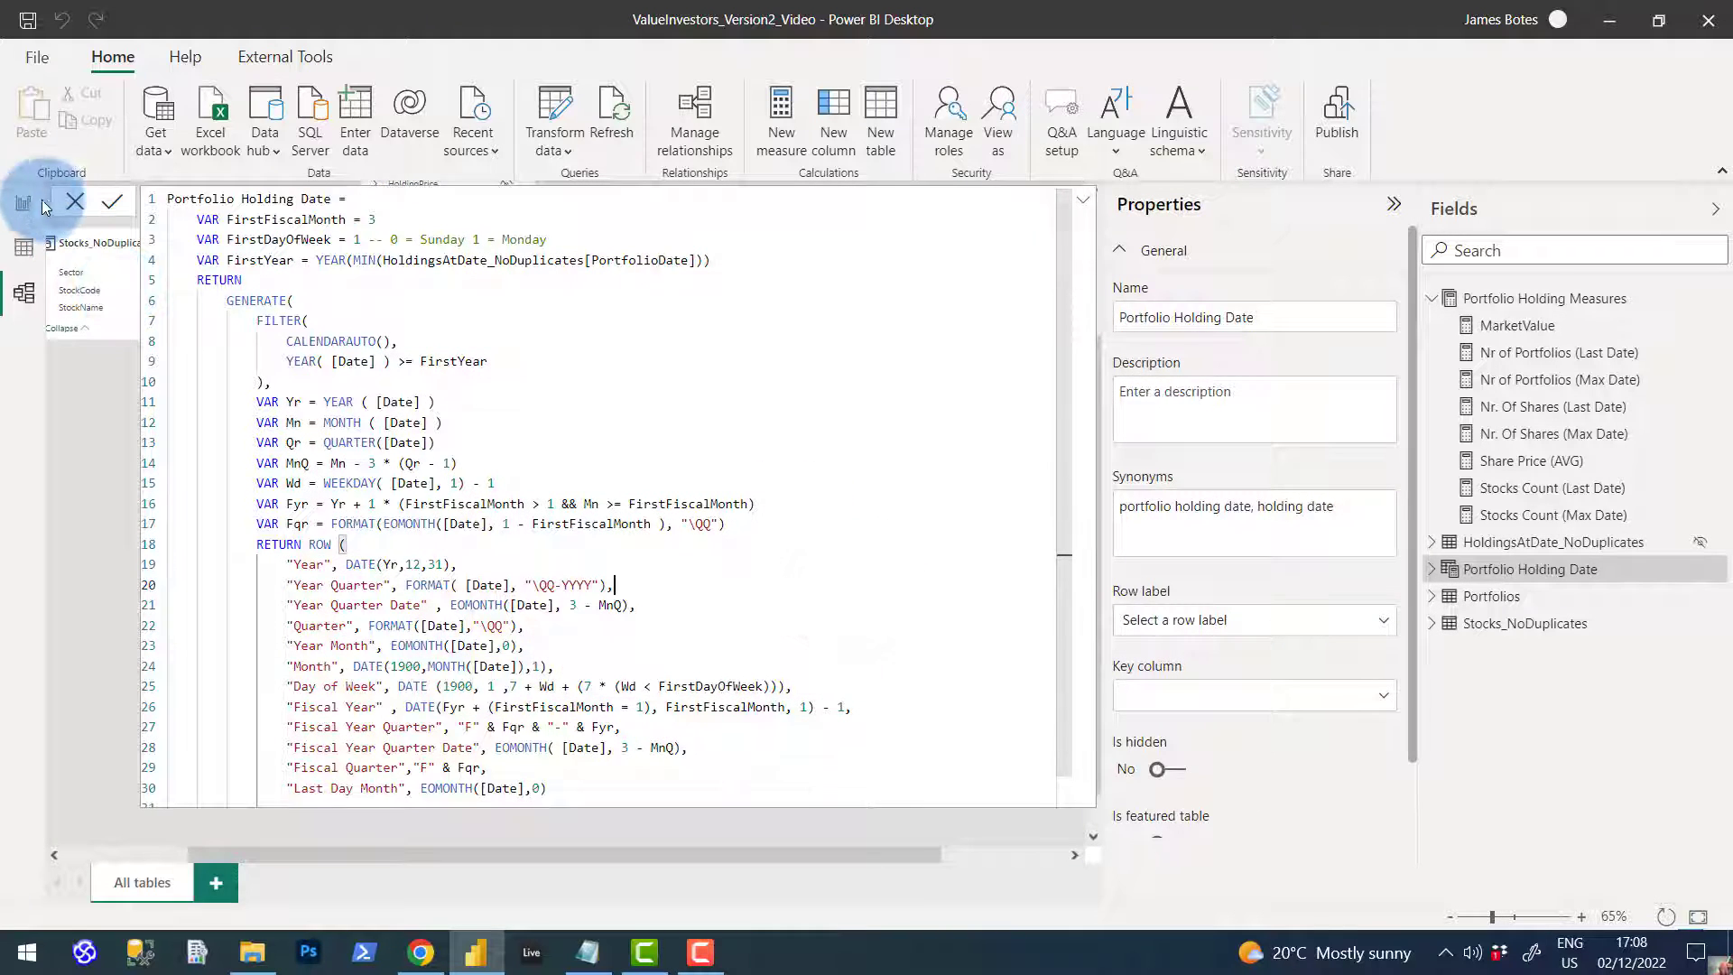
left_click(518, 273)
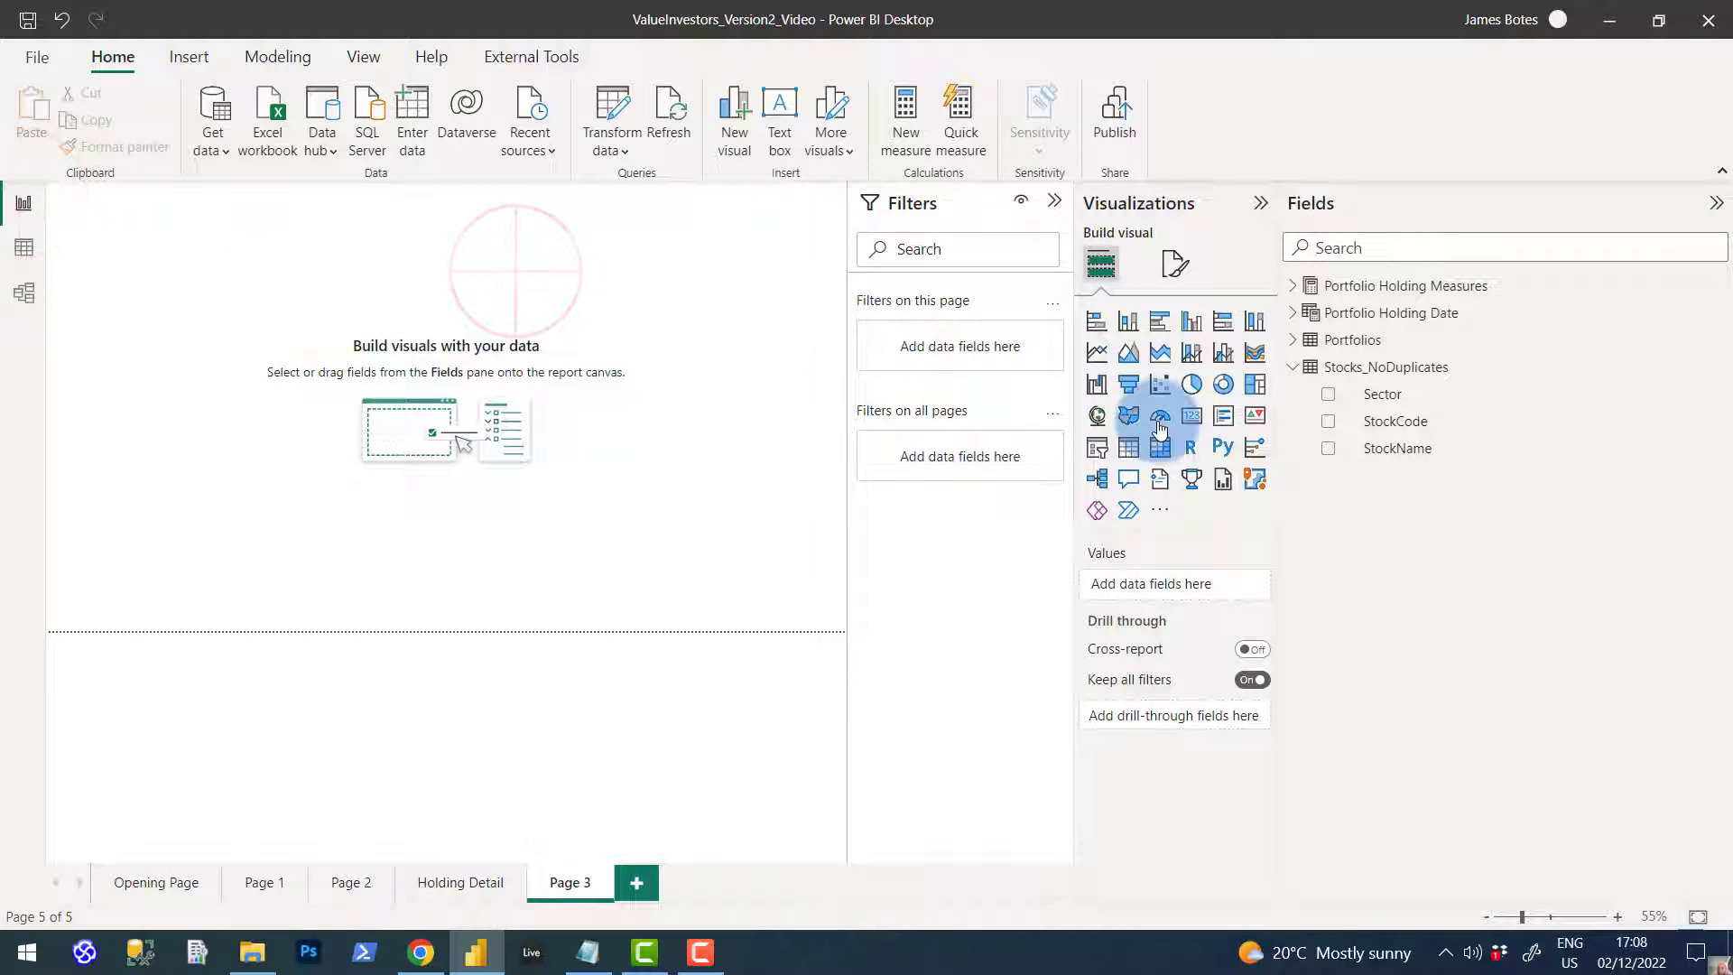
left_click(1160, 447)
left_click_drag(219, 314, 214, 353)
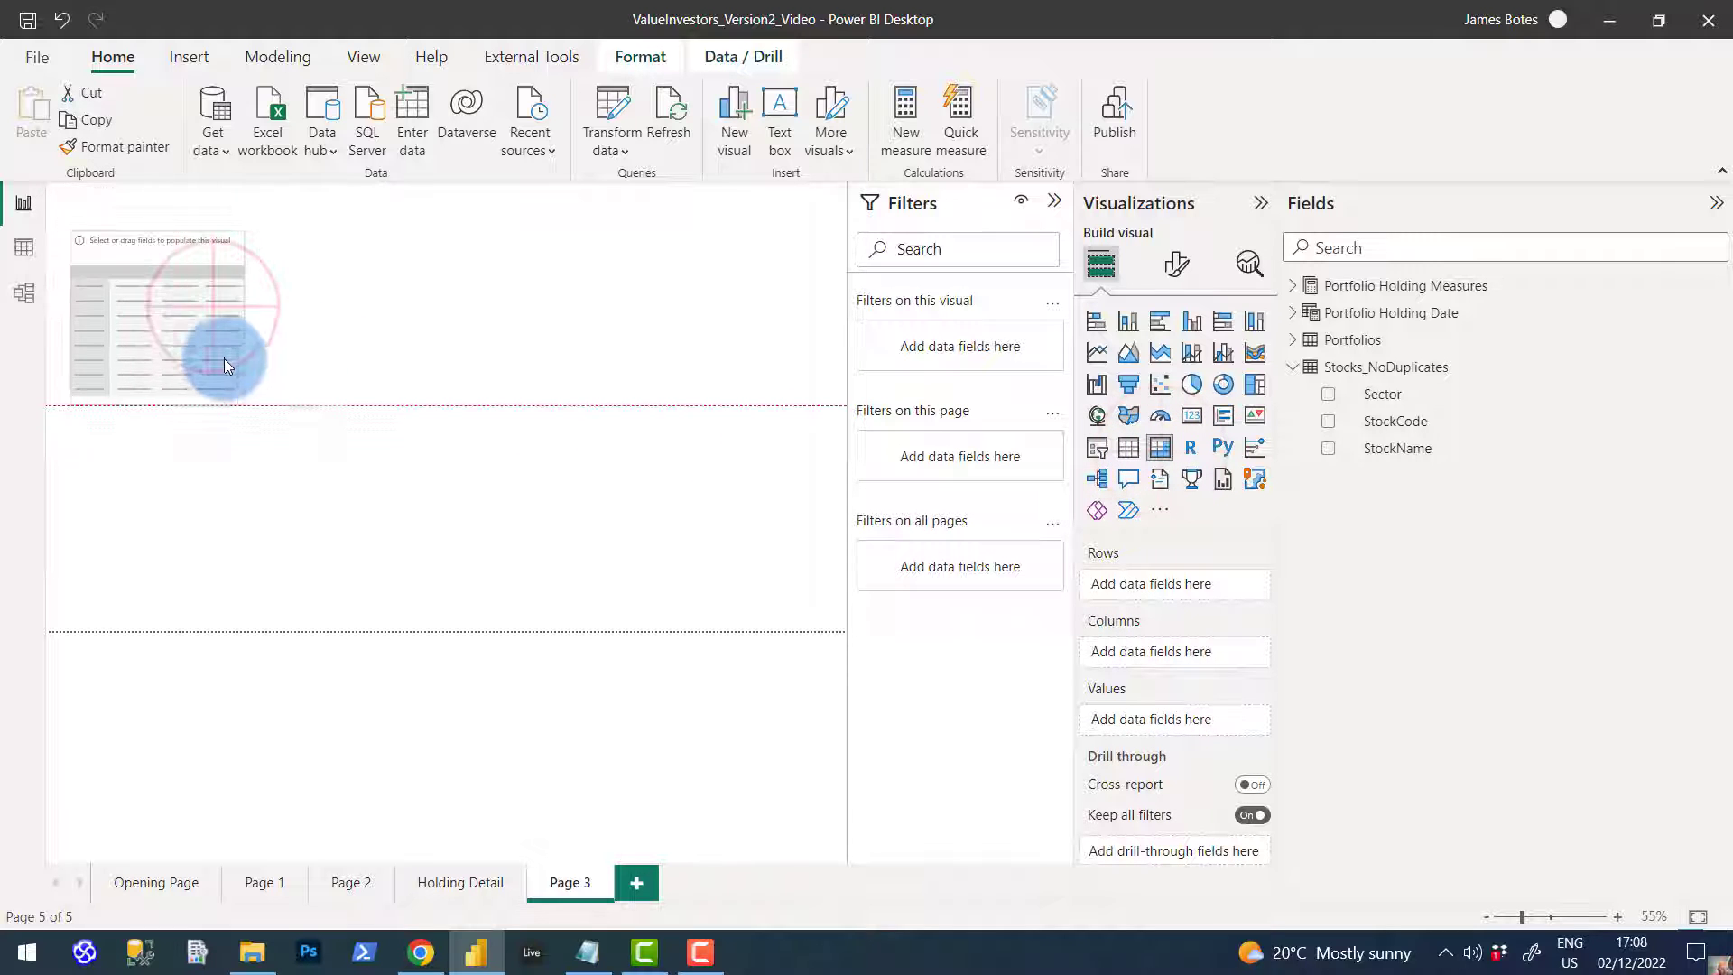
Review the DAX formula of the MarketValue measure in the Portfolio Holding Measures table, including its HoldingMarketValue column reference
left_click(1293, 287)
left_click(1403, 313)
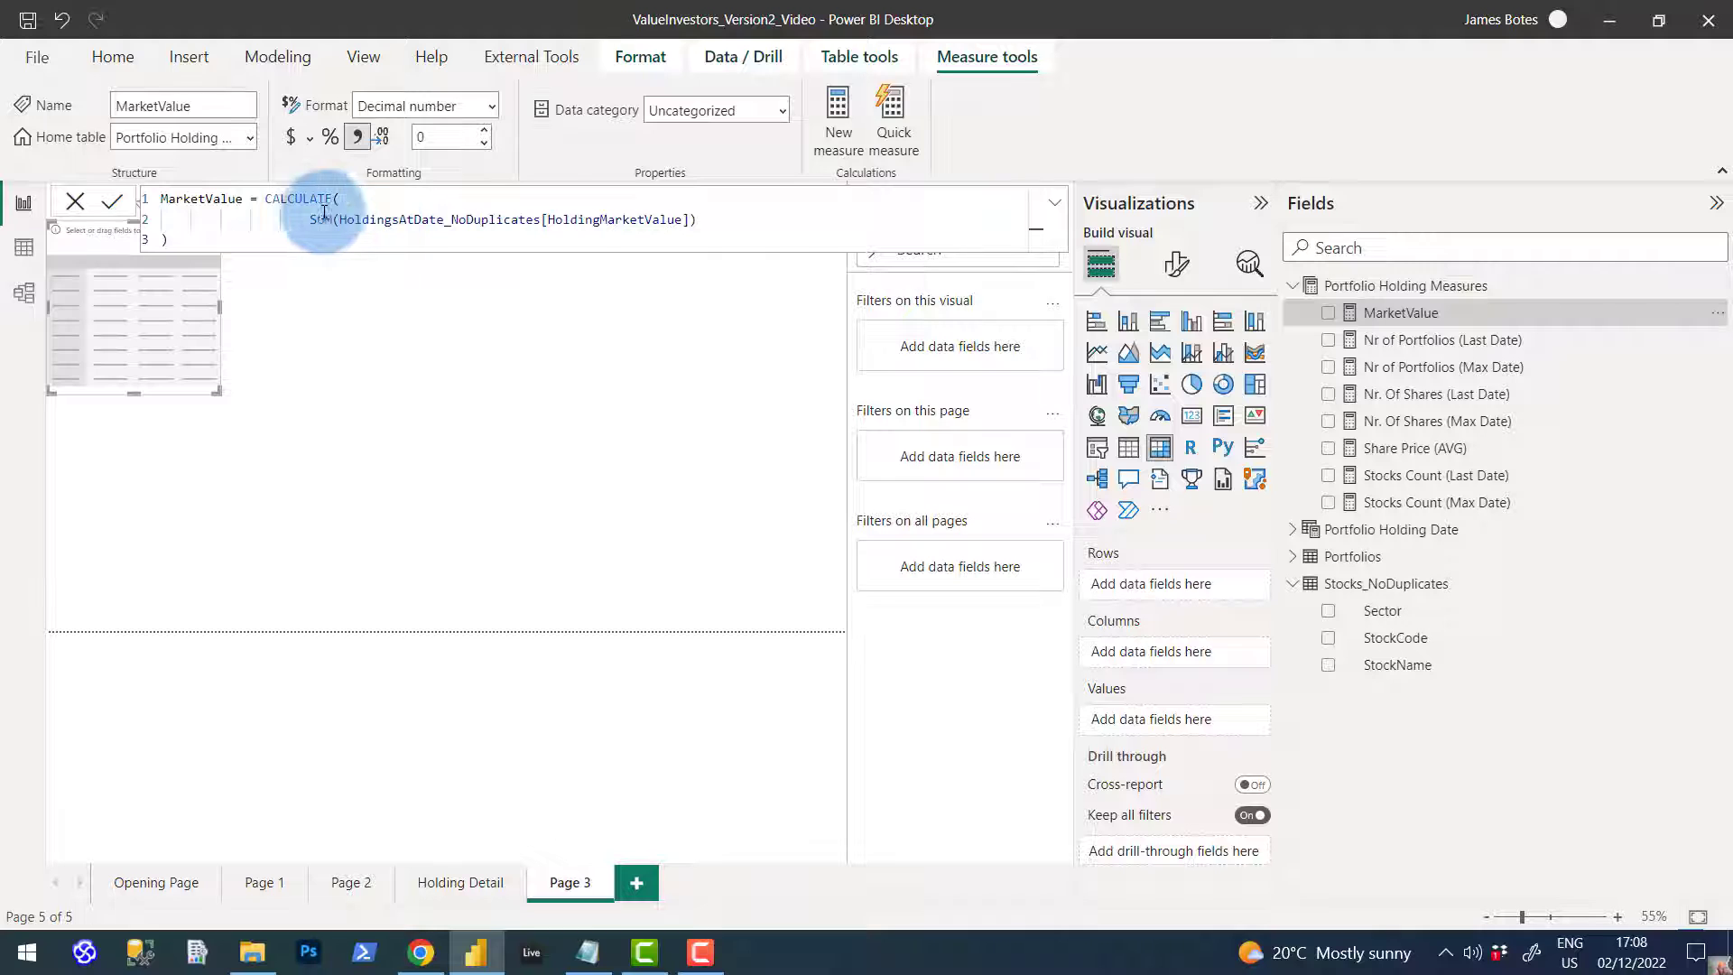
left_click_drag(548, 219, 679, 223)
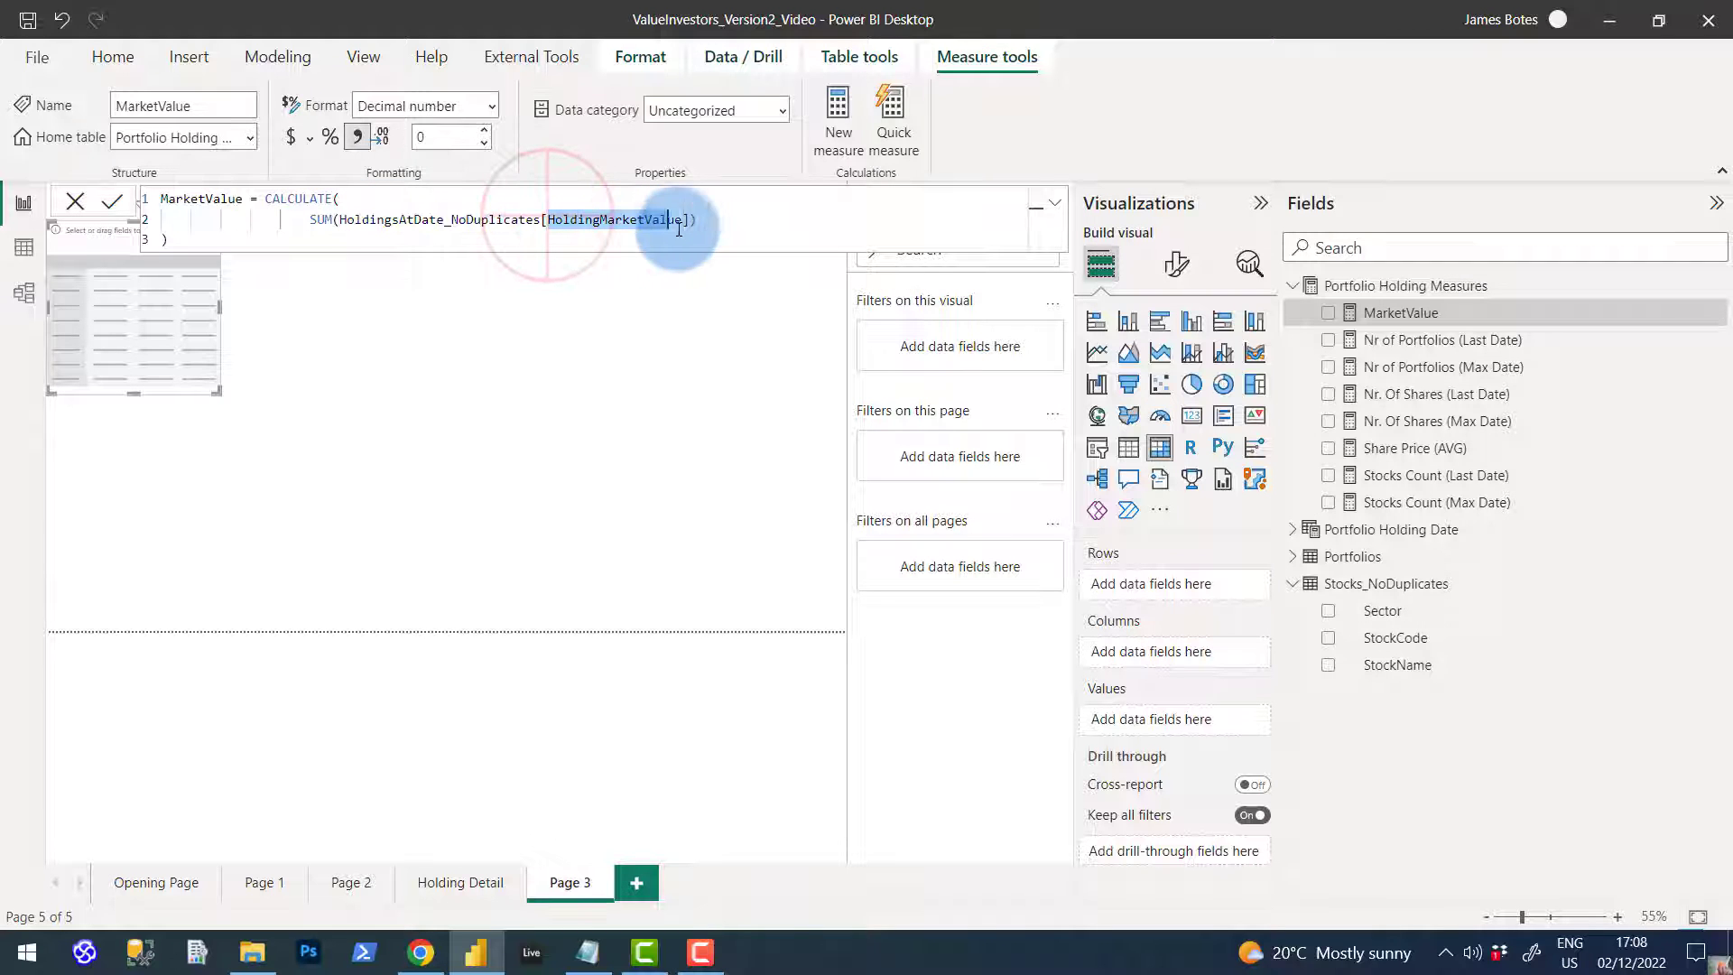
left_click(679, 344)
Nudge the empty matrix slightly away from the page's upper-left corner and keep it selected
left_click(232, 289)
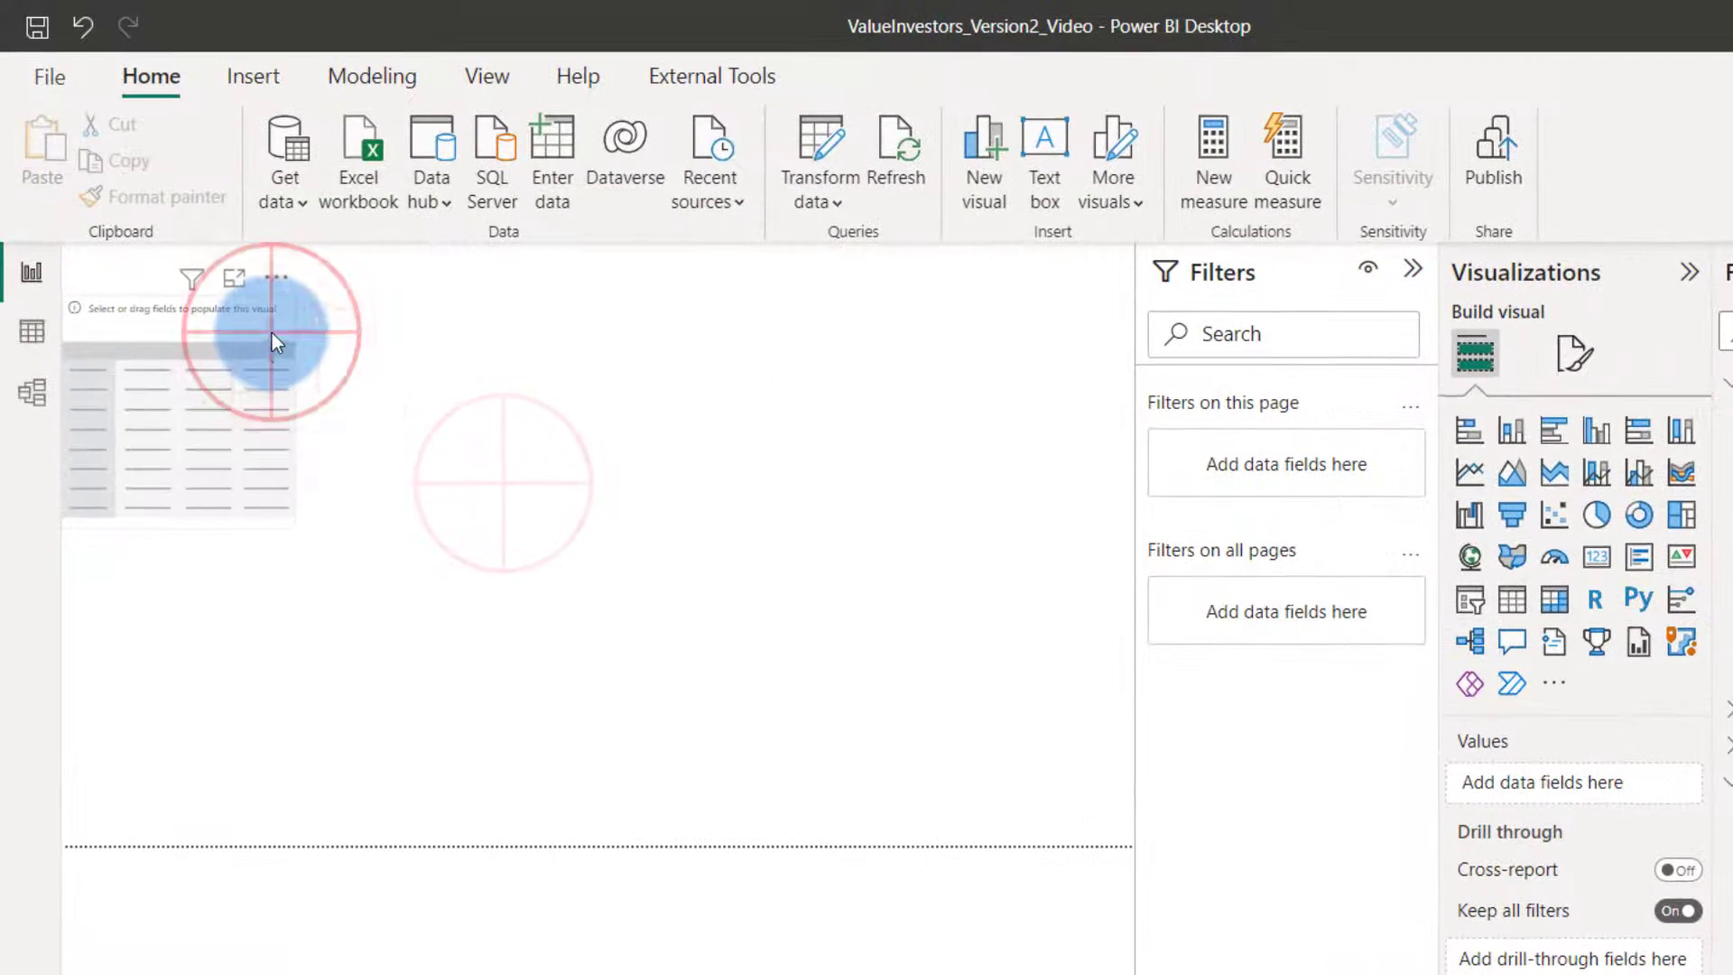
left_click(230, 316)
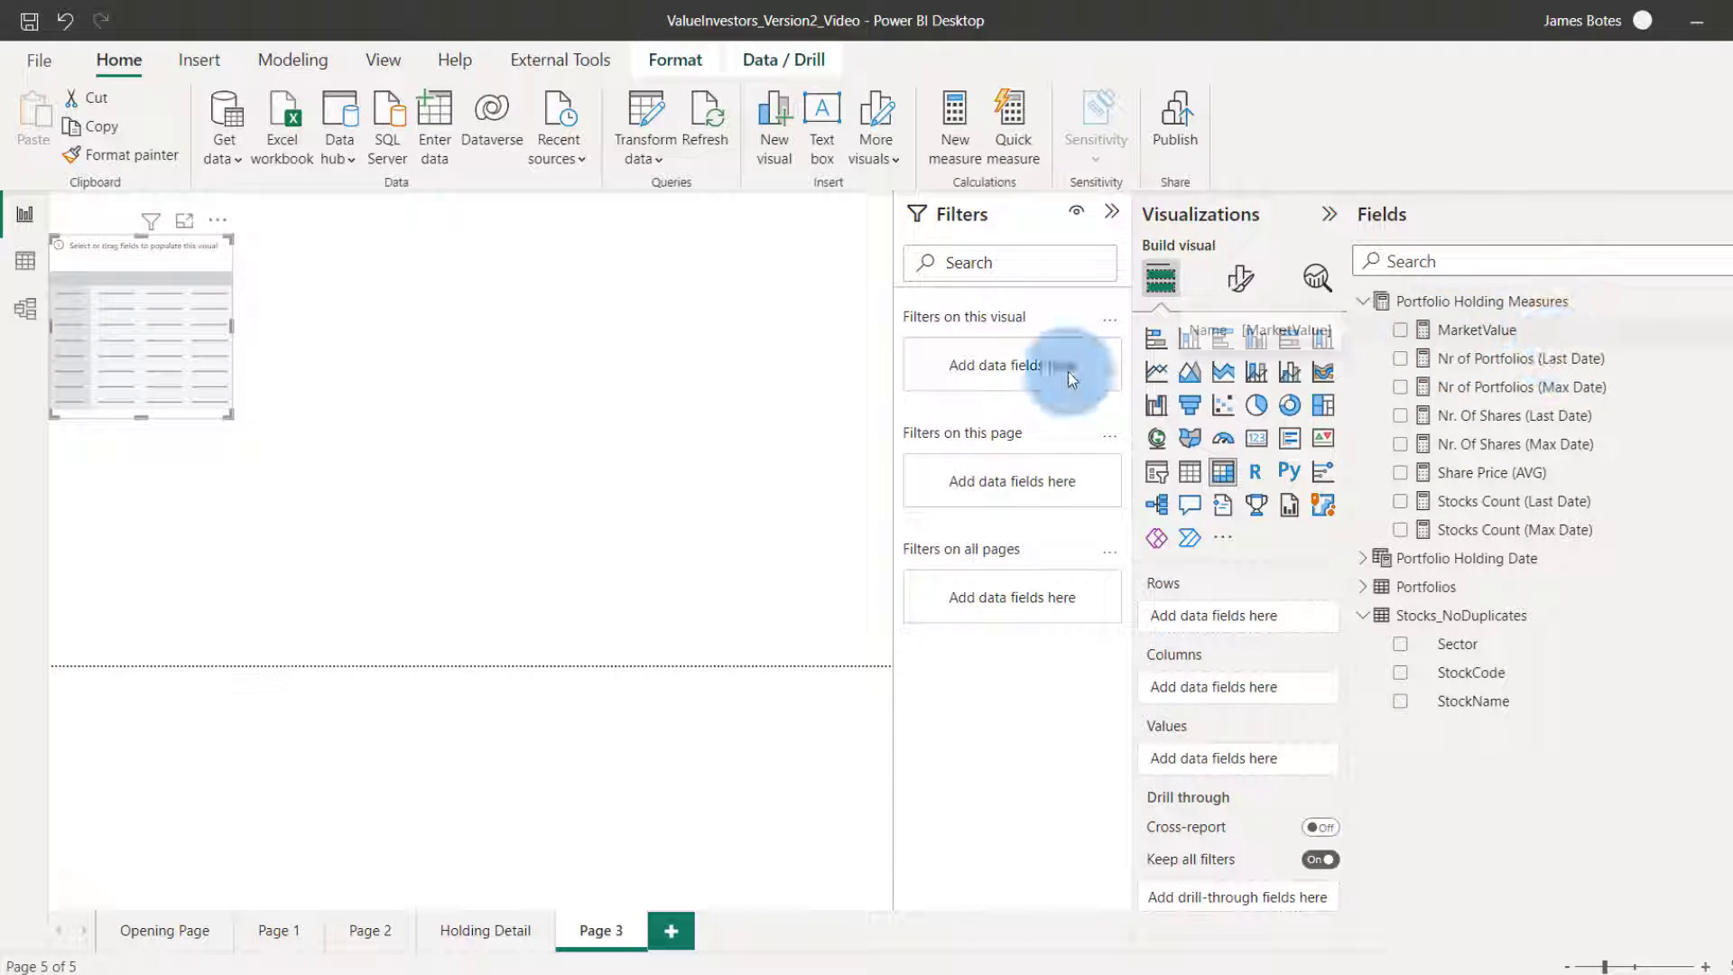
mouse_move(211, 256)
left_mouse_down()
mouse_move(235, 264)
mouse_move(220, 265)
left_mouse_up()
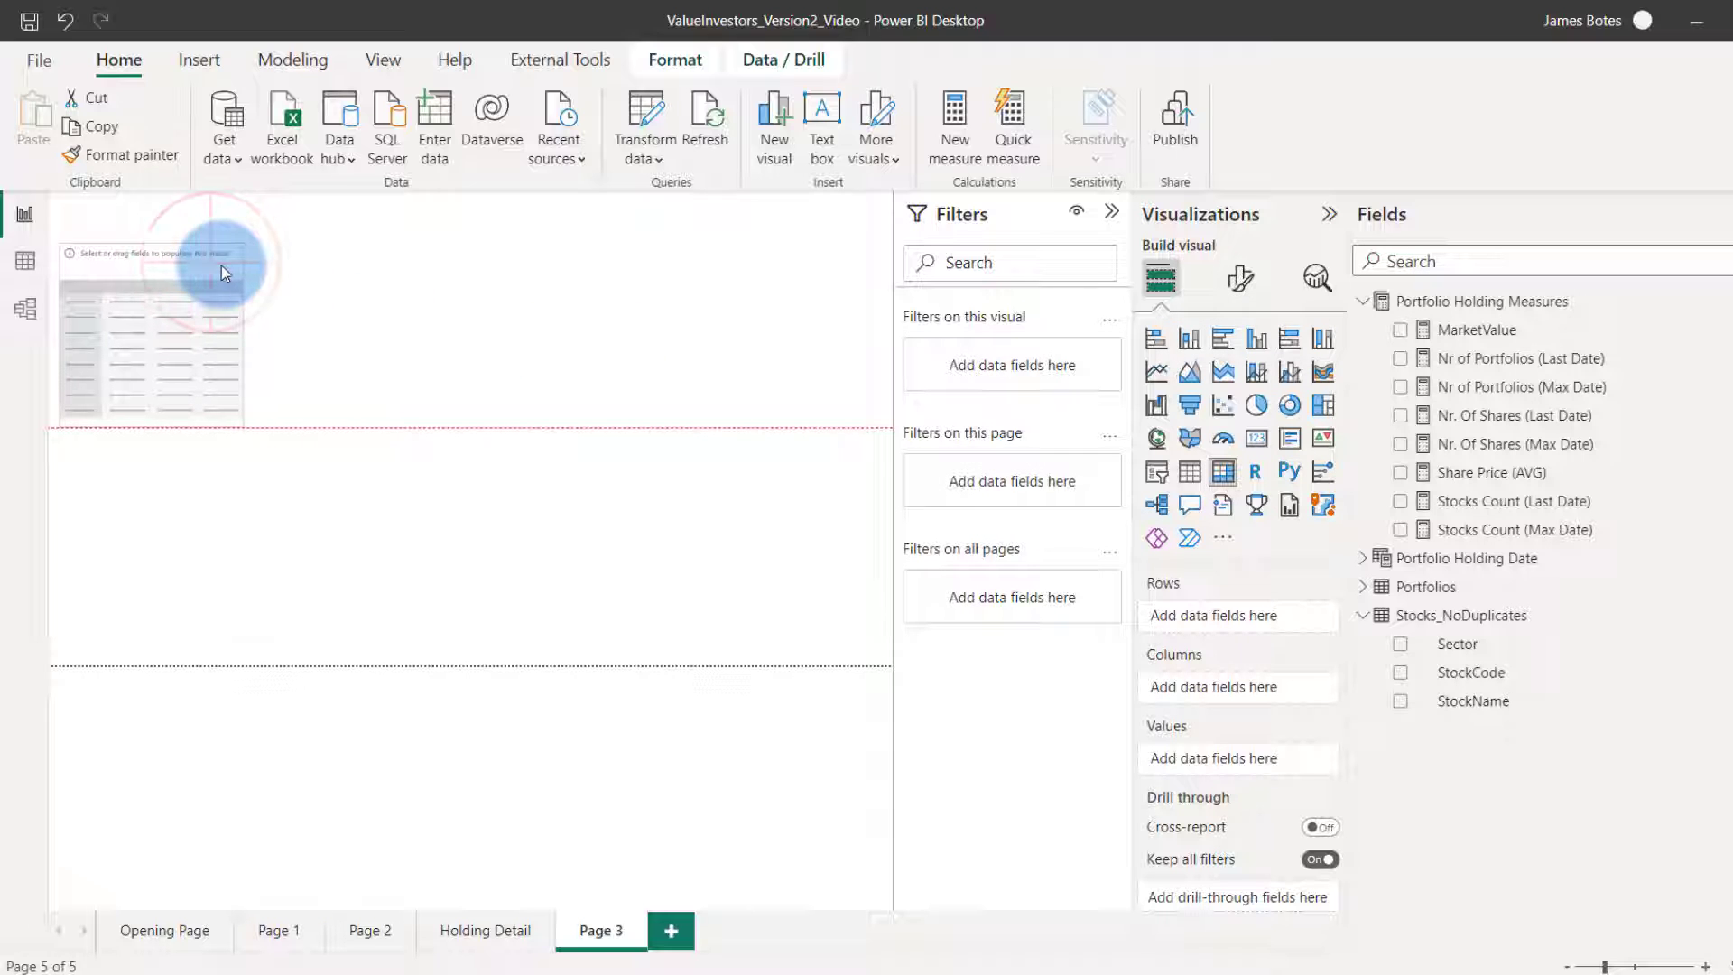
left_click(365, 297)
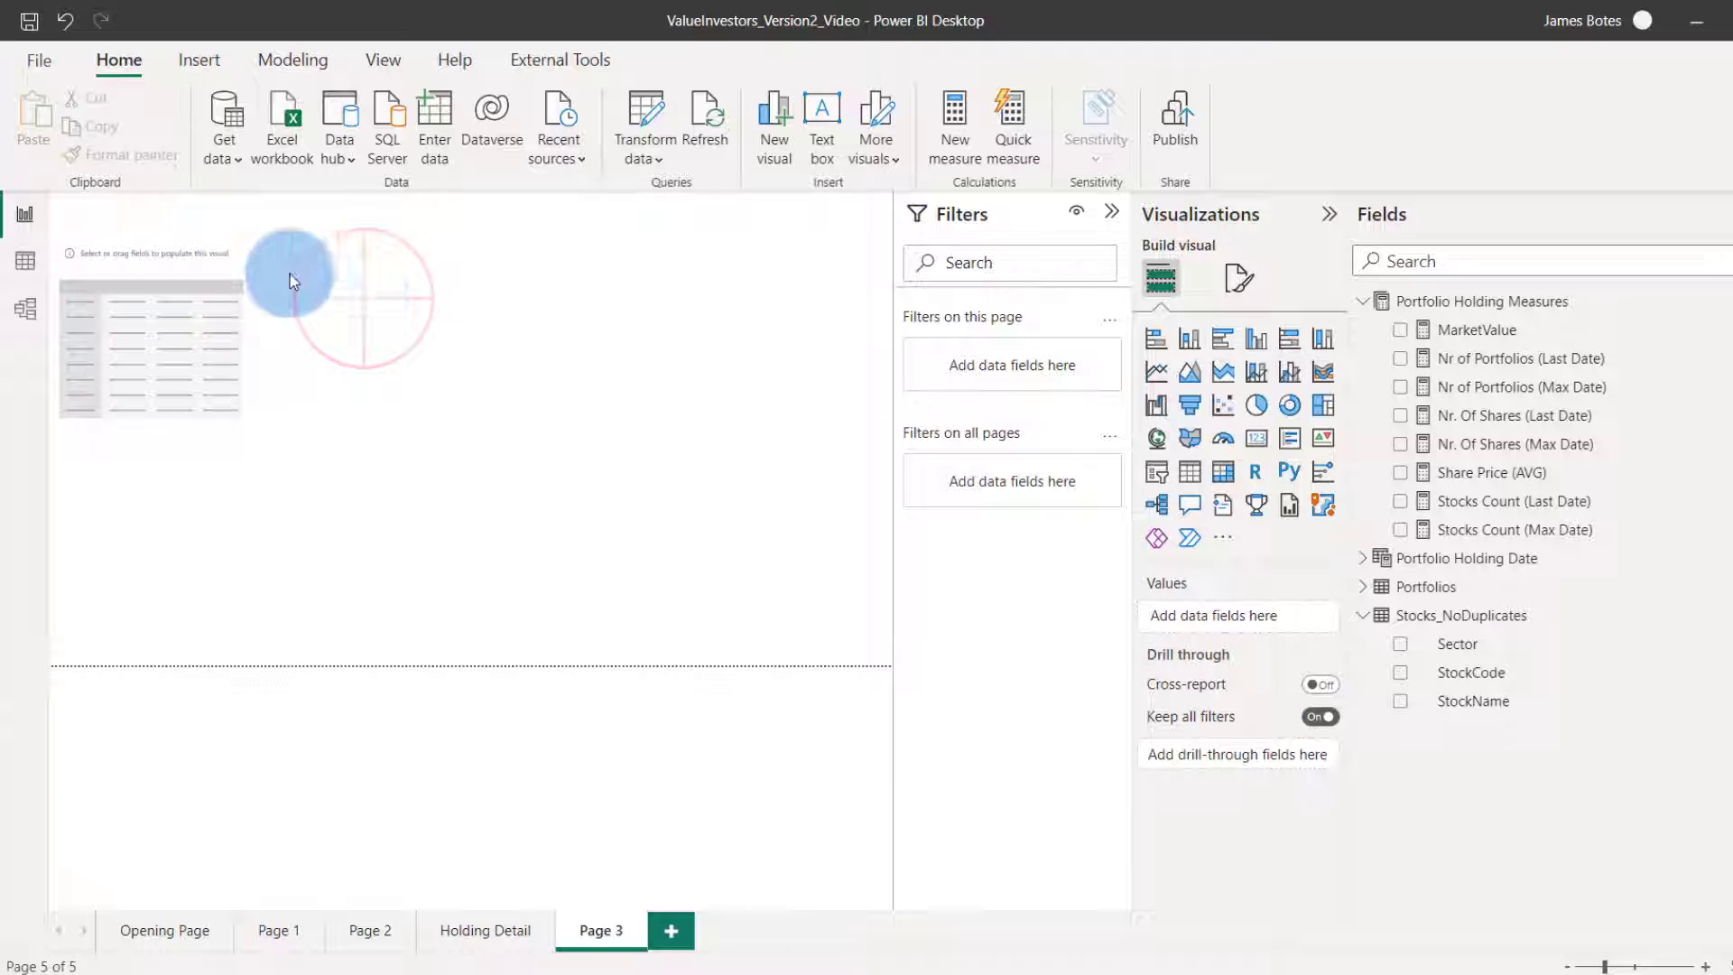
left_click(165, 272)
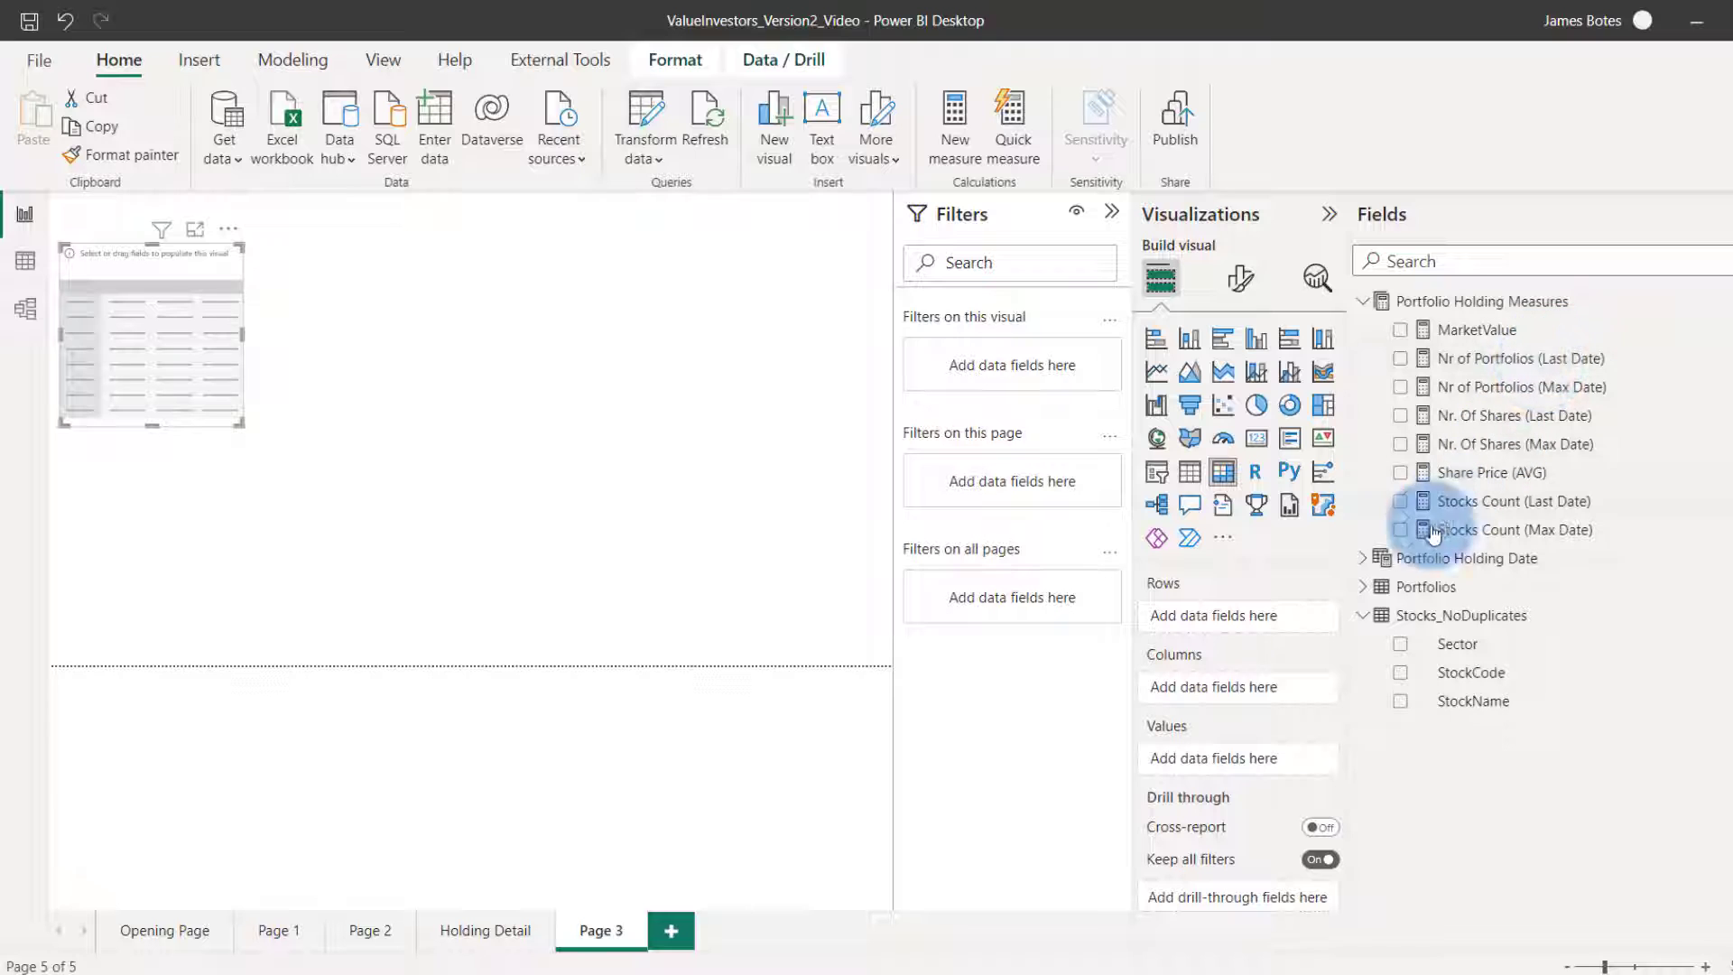
Set Sector as the matrix rows and MarketValue as its values, enlarging the matrix to fit all sectors
left_click(1361, 617)
left_click(1362, 617)
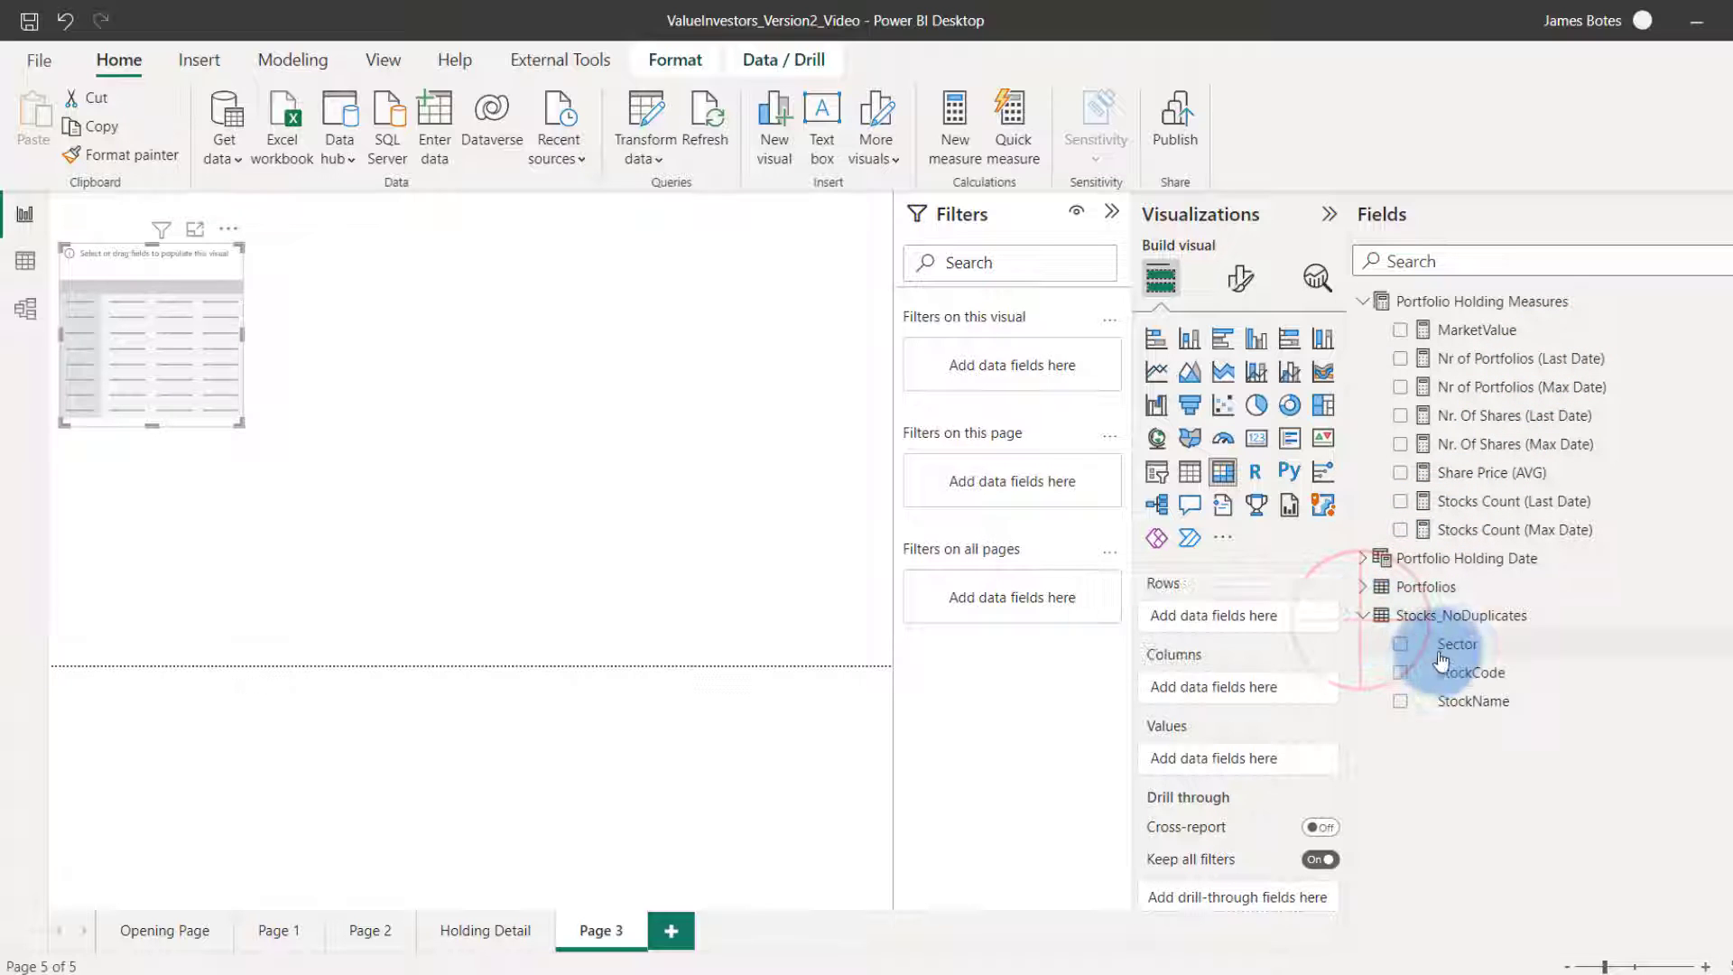
left_click_drag(1444, 644, 1229, 619)
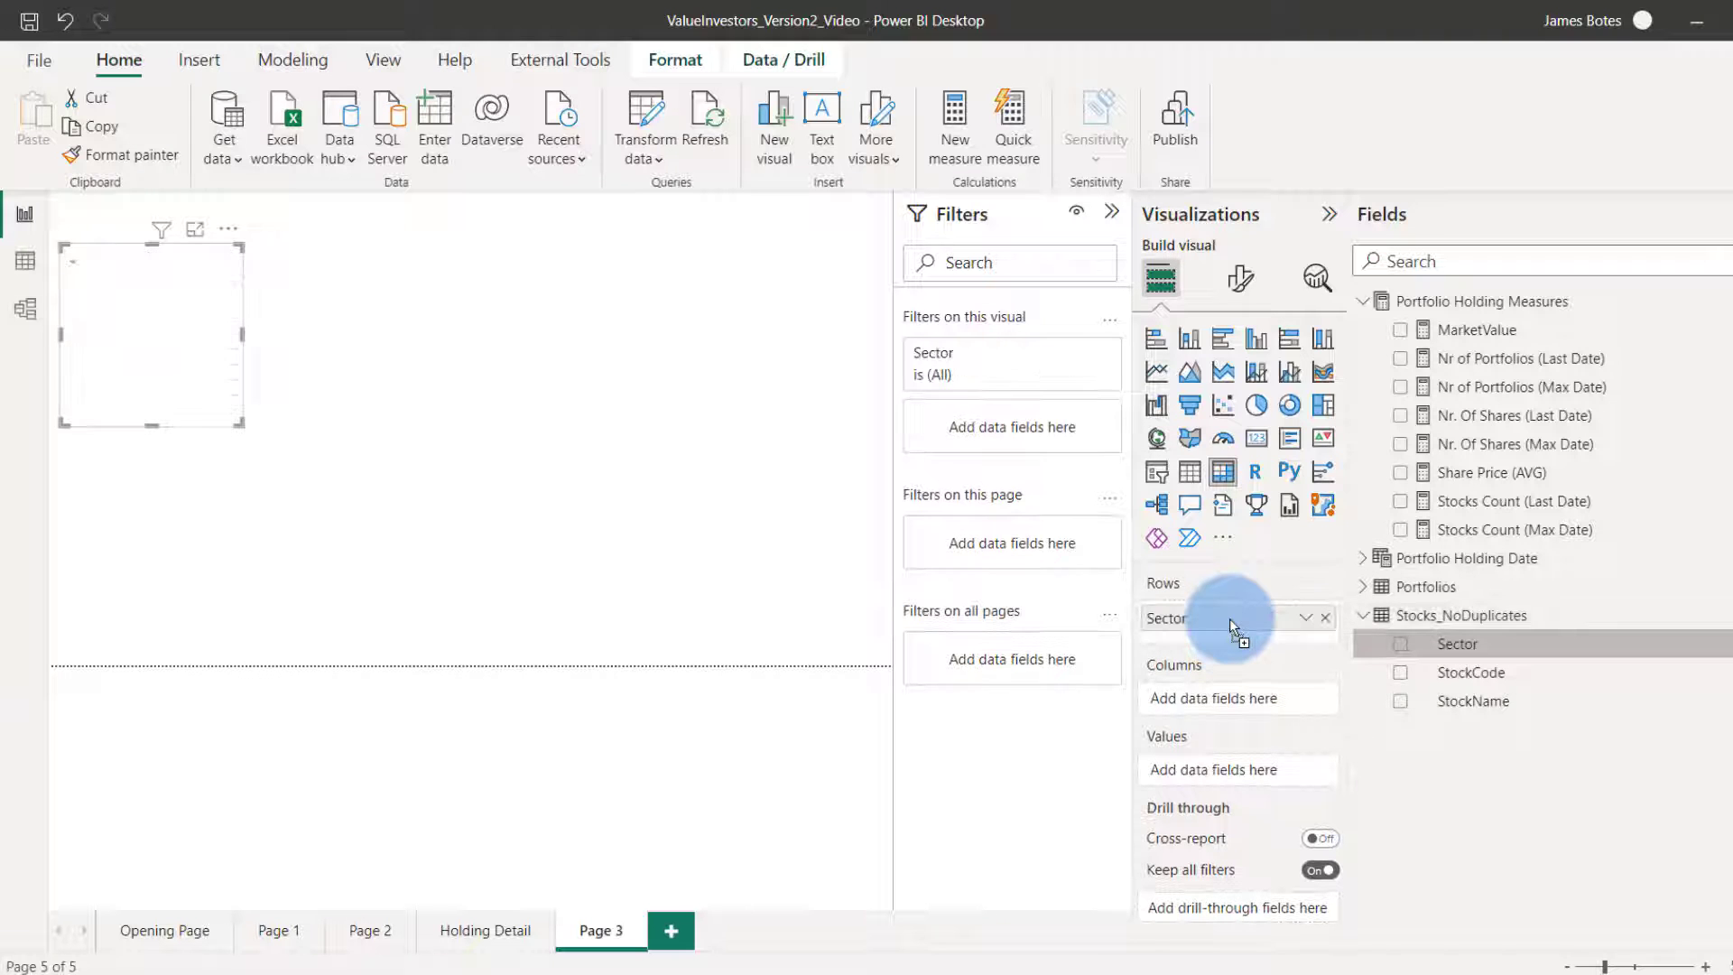
left_click_drag(241, 424, 258, 495)
left_click(219, 403)
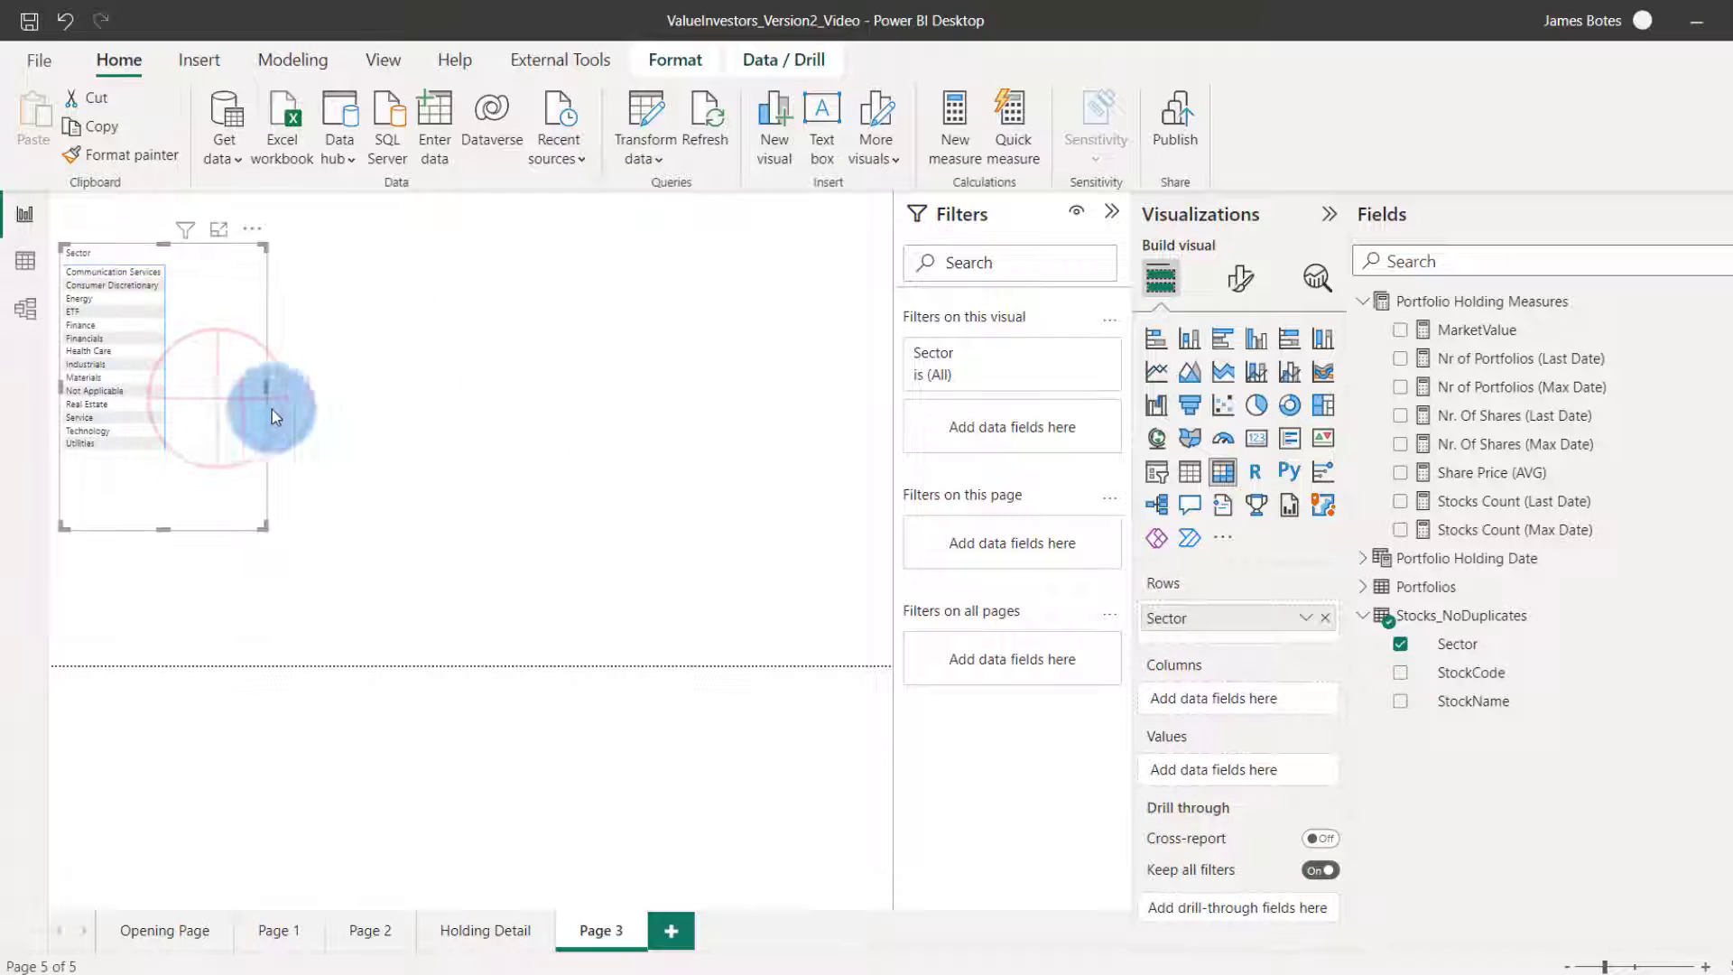
left_click_drag(1477, 329, 1267, 773)
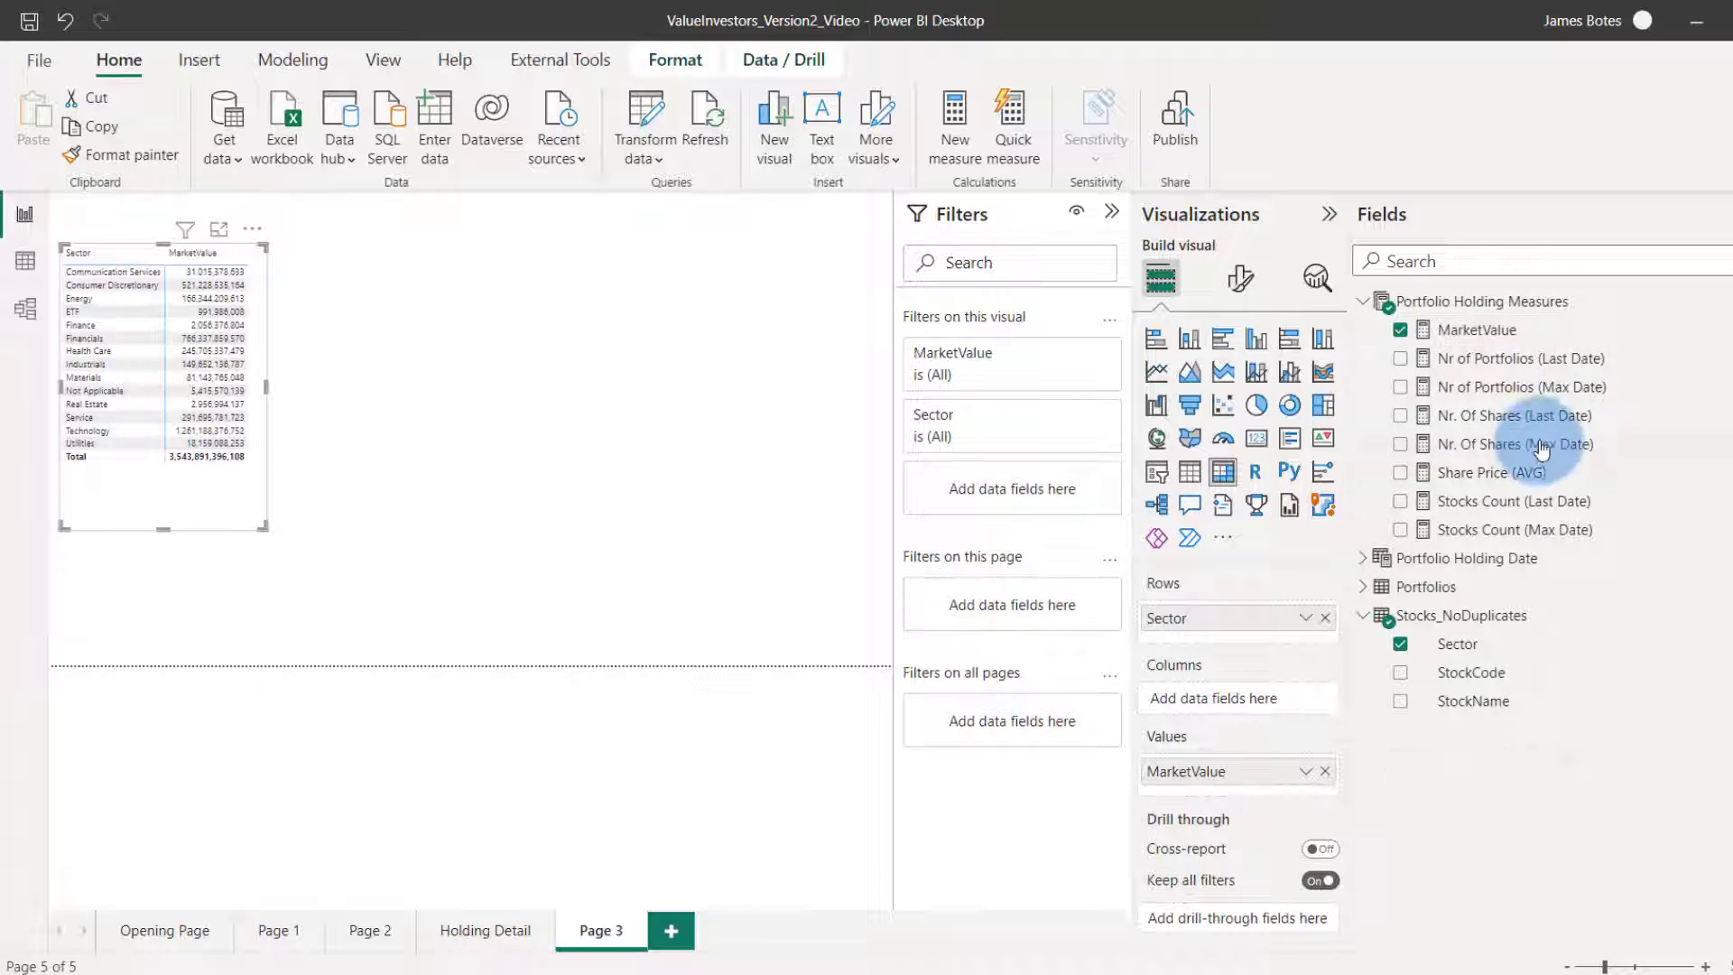
Set Year Month from Portfolio Holding Date as the matrix columns and widen the matrix to fit every month and the total
left_click(1363, 567)
scroll(1499, 596, "down", 3)
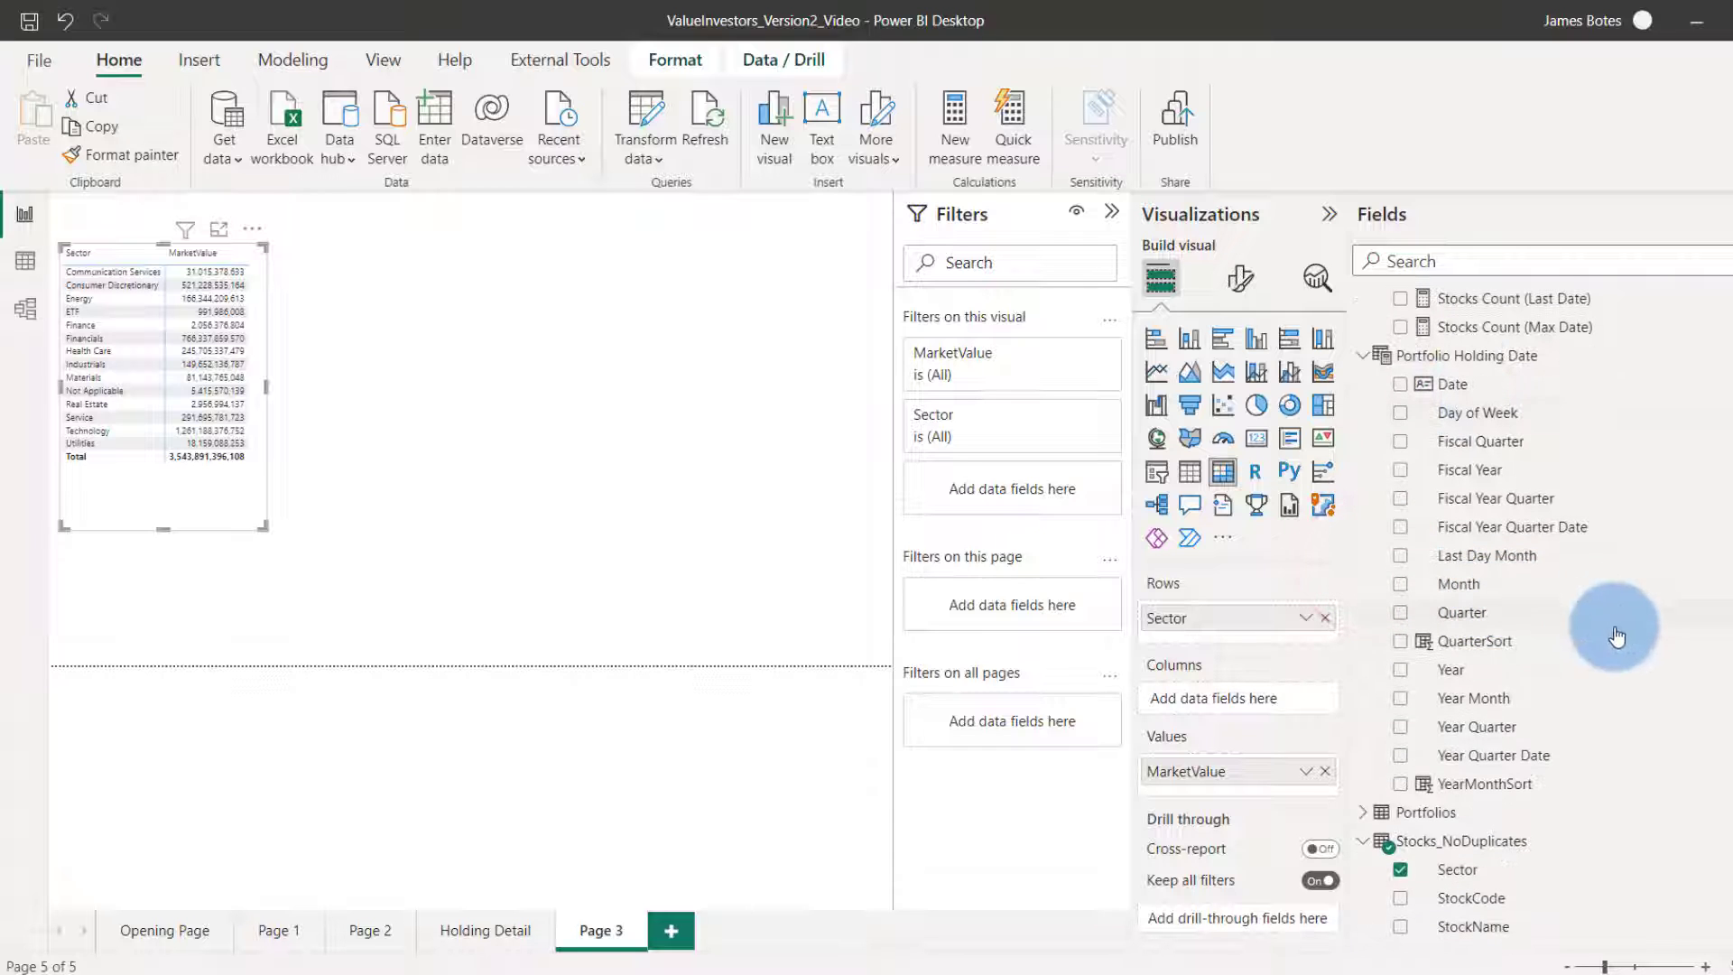
left_click_drag(1485, 697, 1283, 695)
left_click(271, 386)
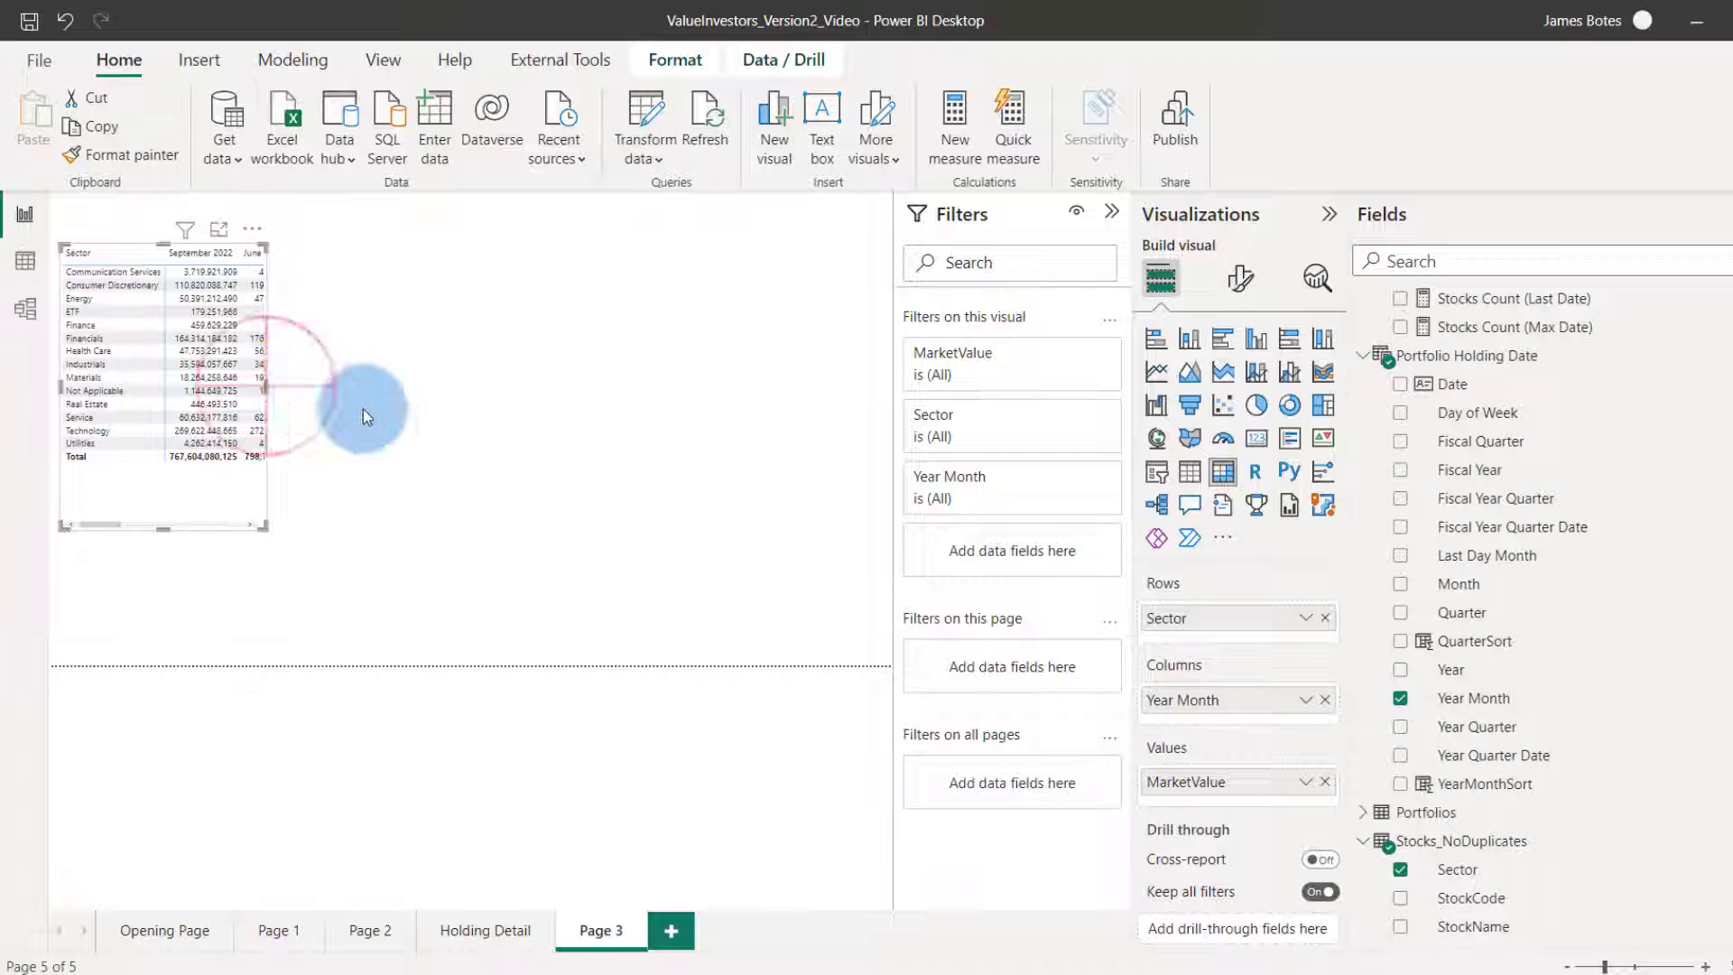
left_click_drag(365, 416, 658, 437)
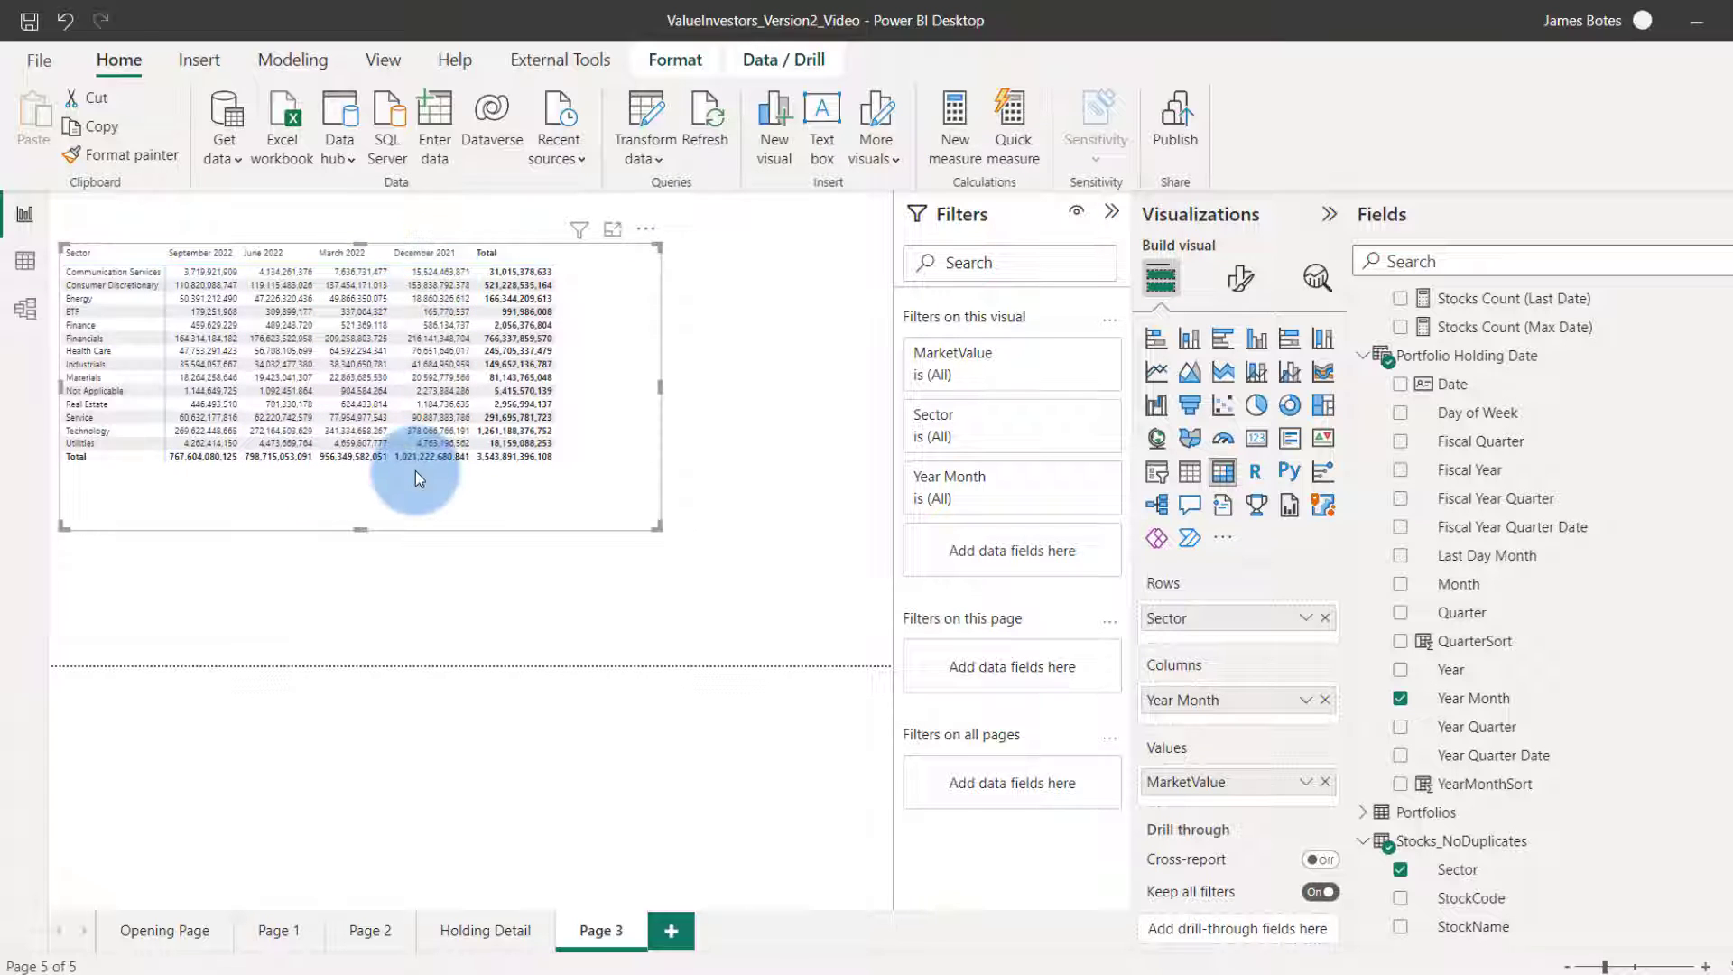
Shrink the sector matrix to fit its content and place it in the page's upper-left corner
left_click_drag(659, 528, 560, 404)
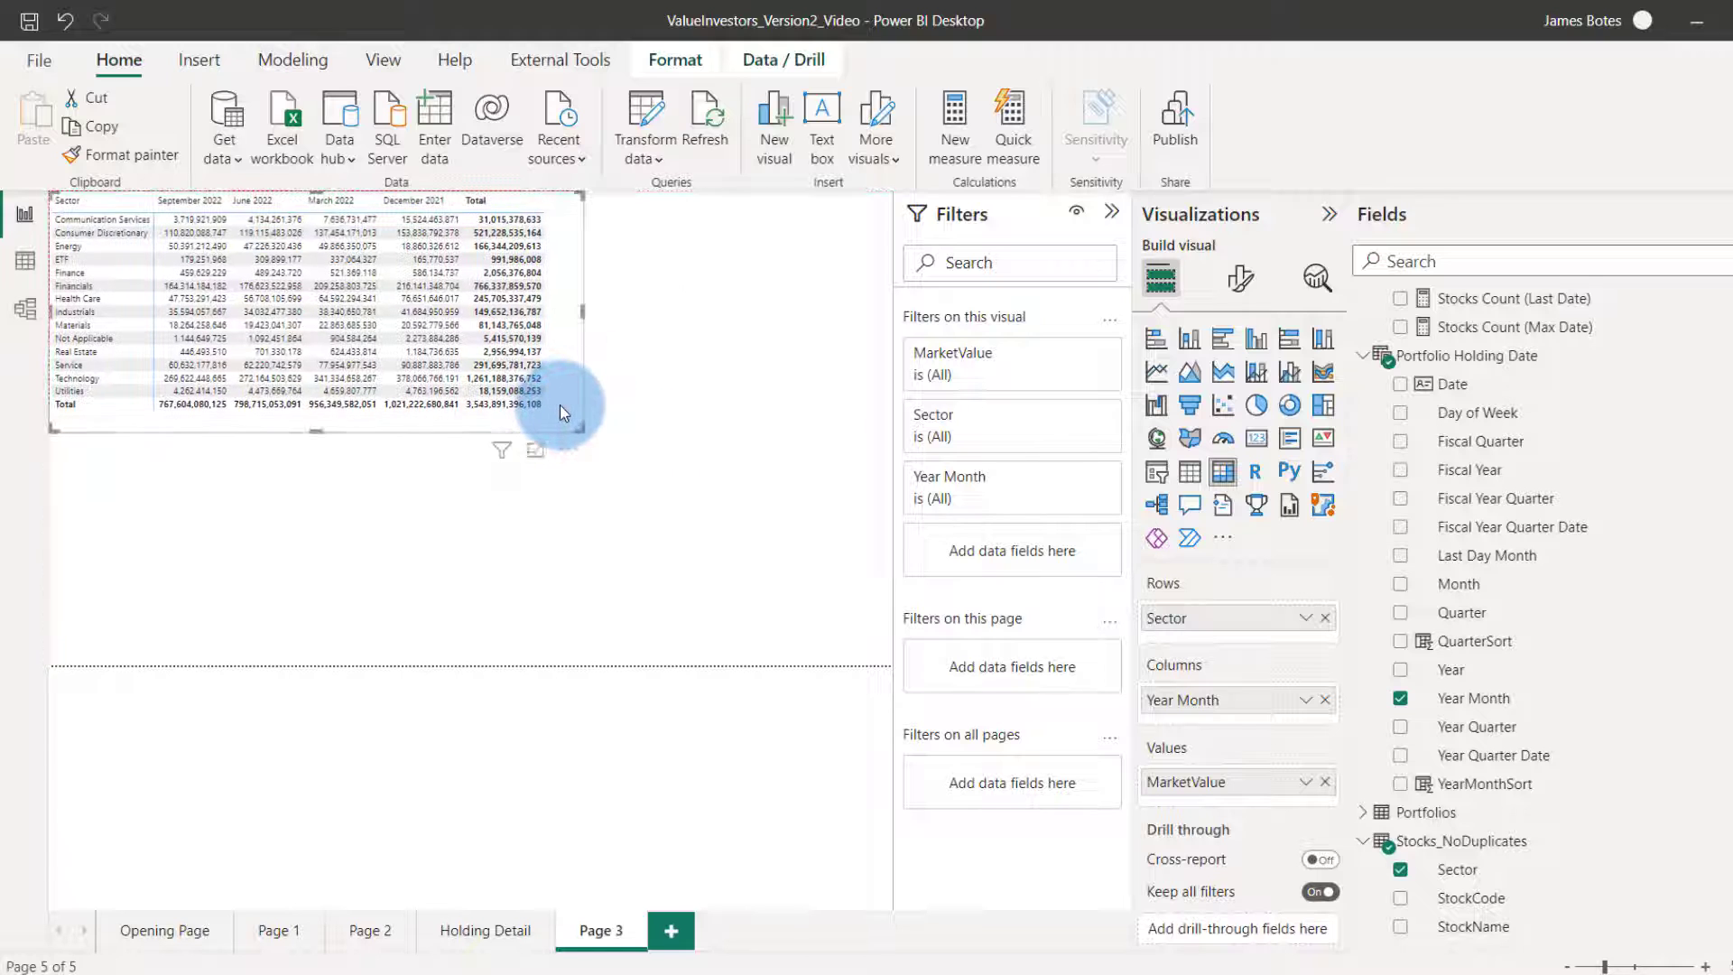
left_click(677, 325)
left_click(852, 335)
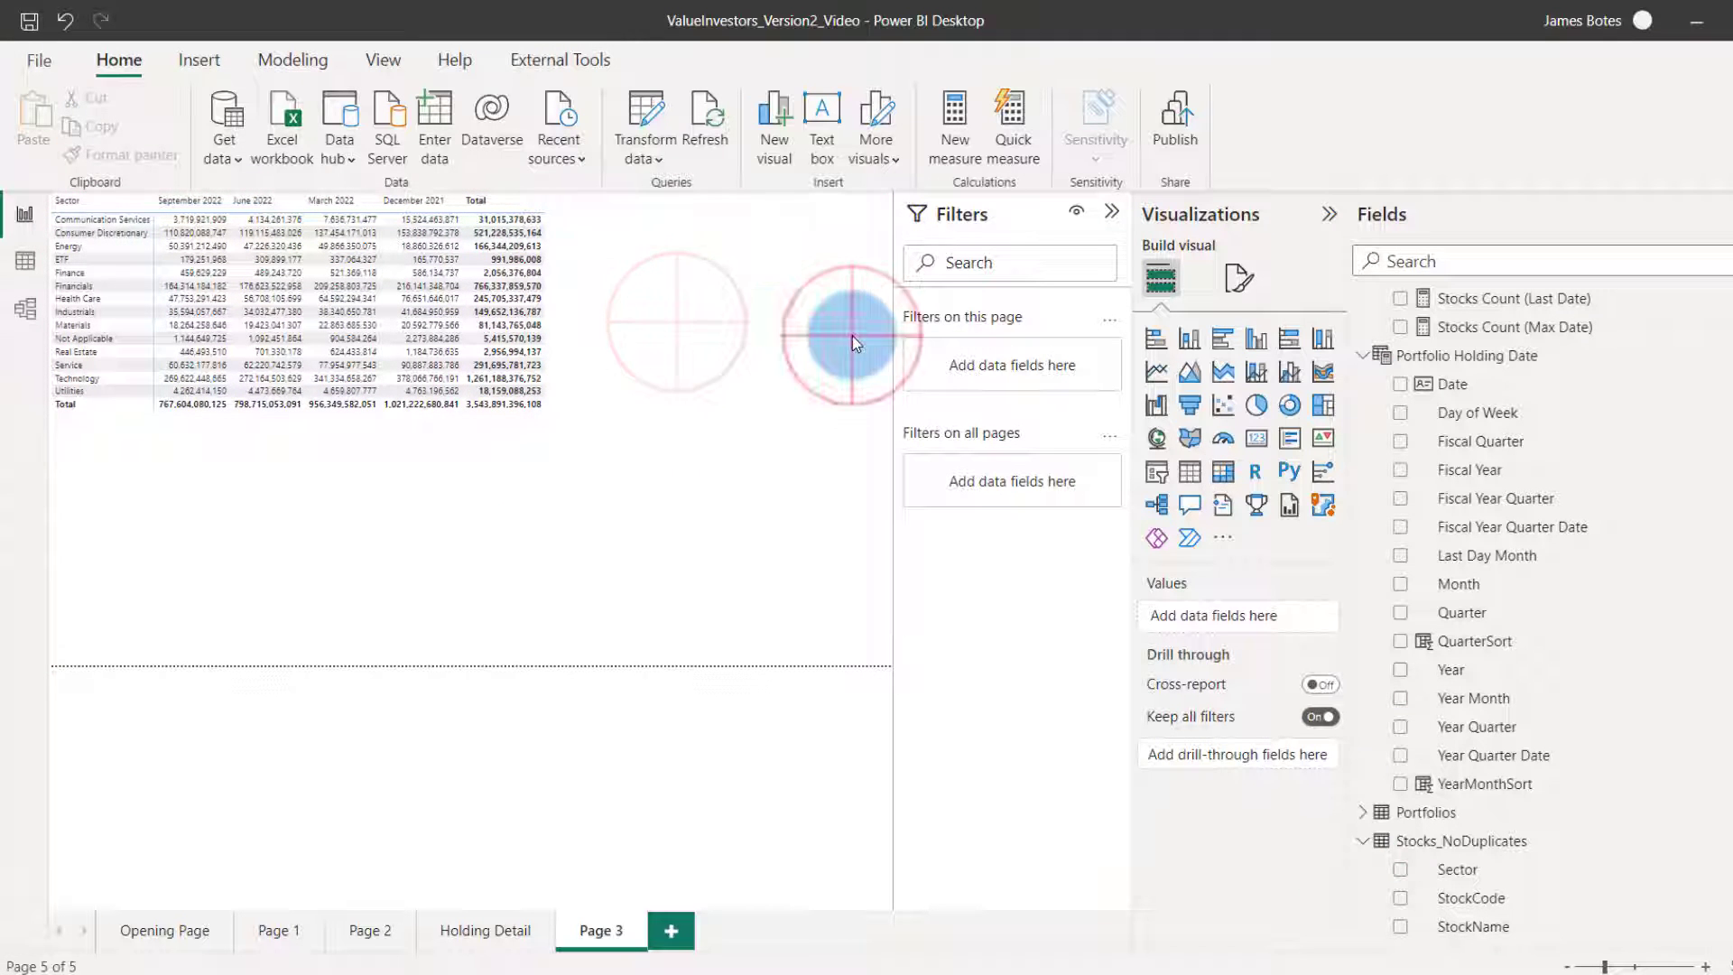
left_click(699, 356)
left_click(564, 318)
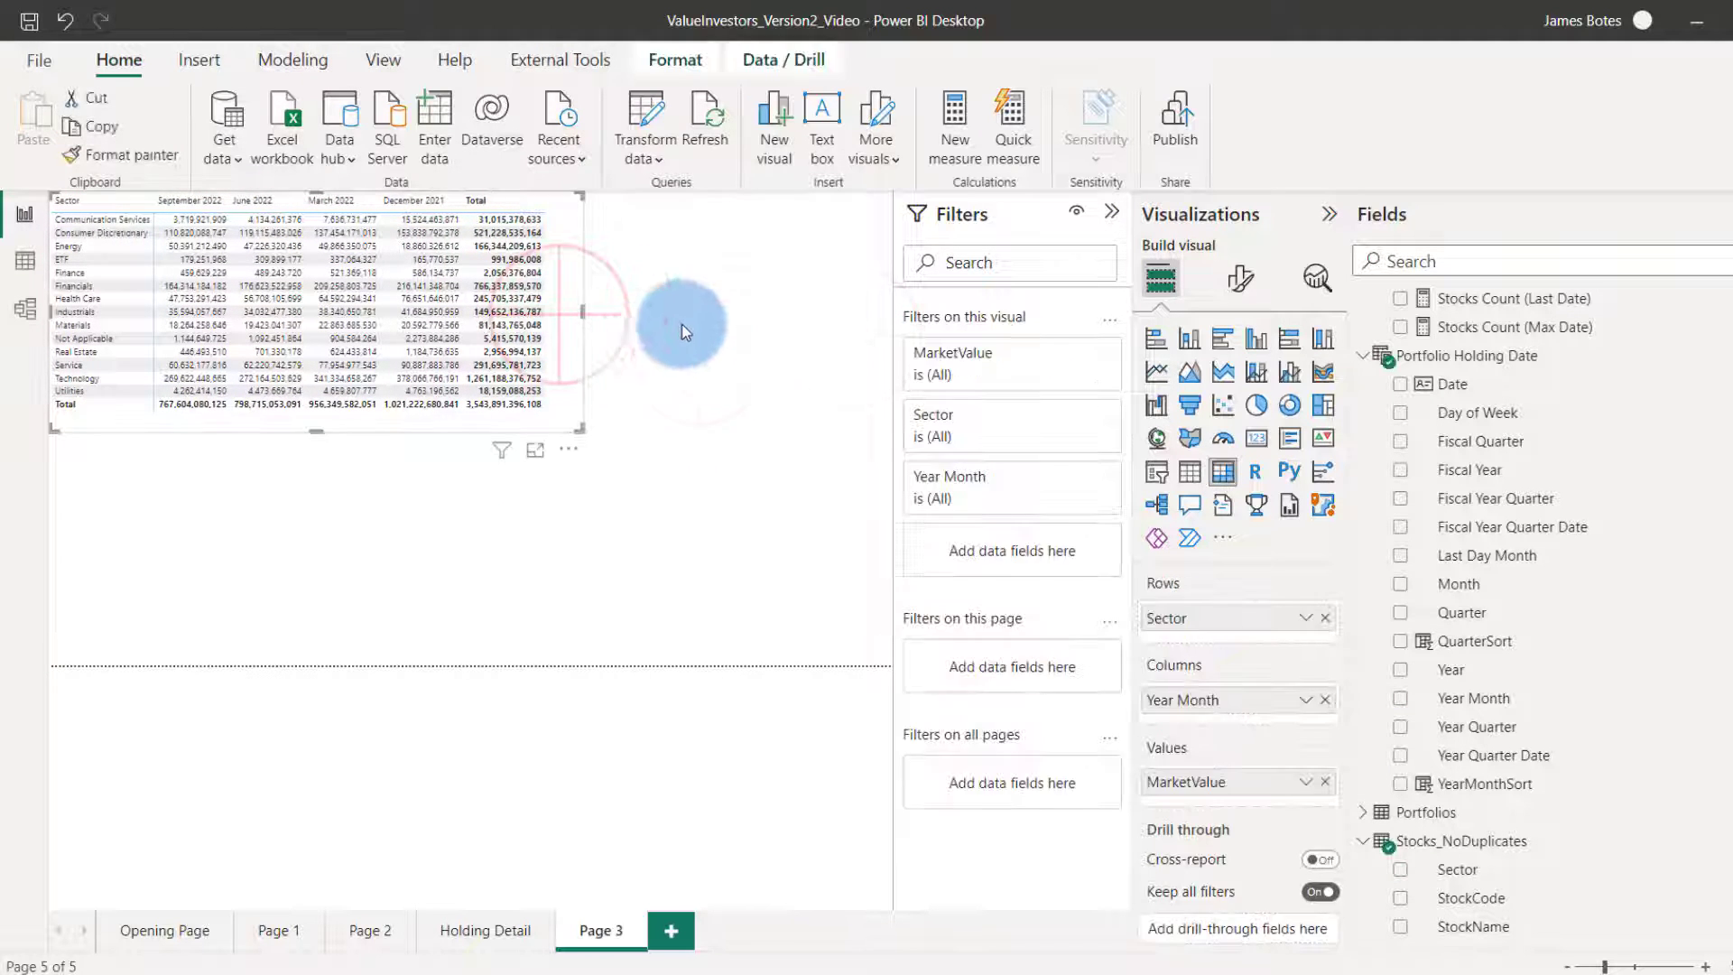
left_click(696, 325)
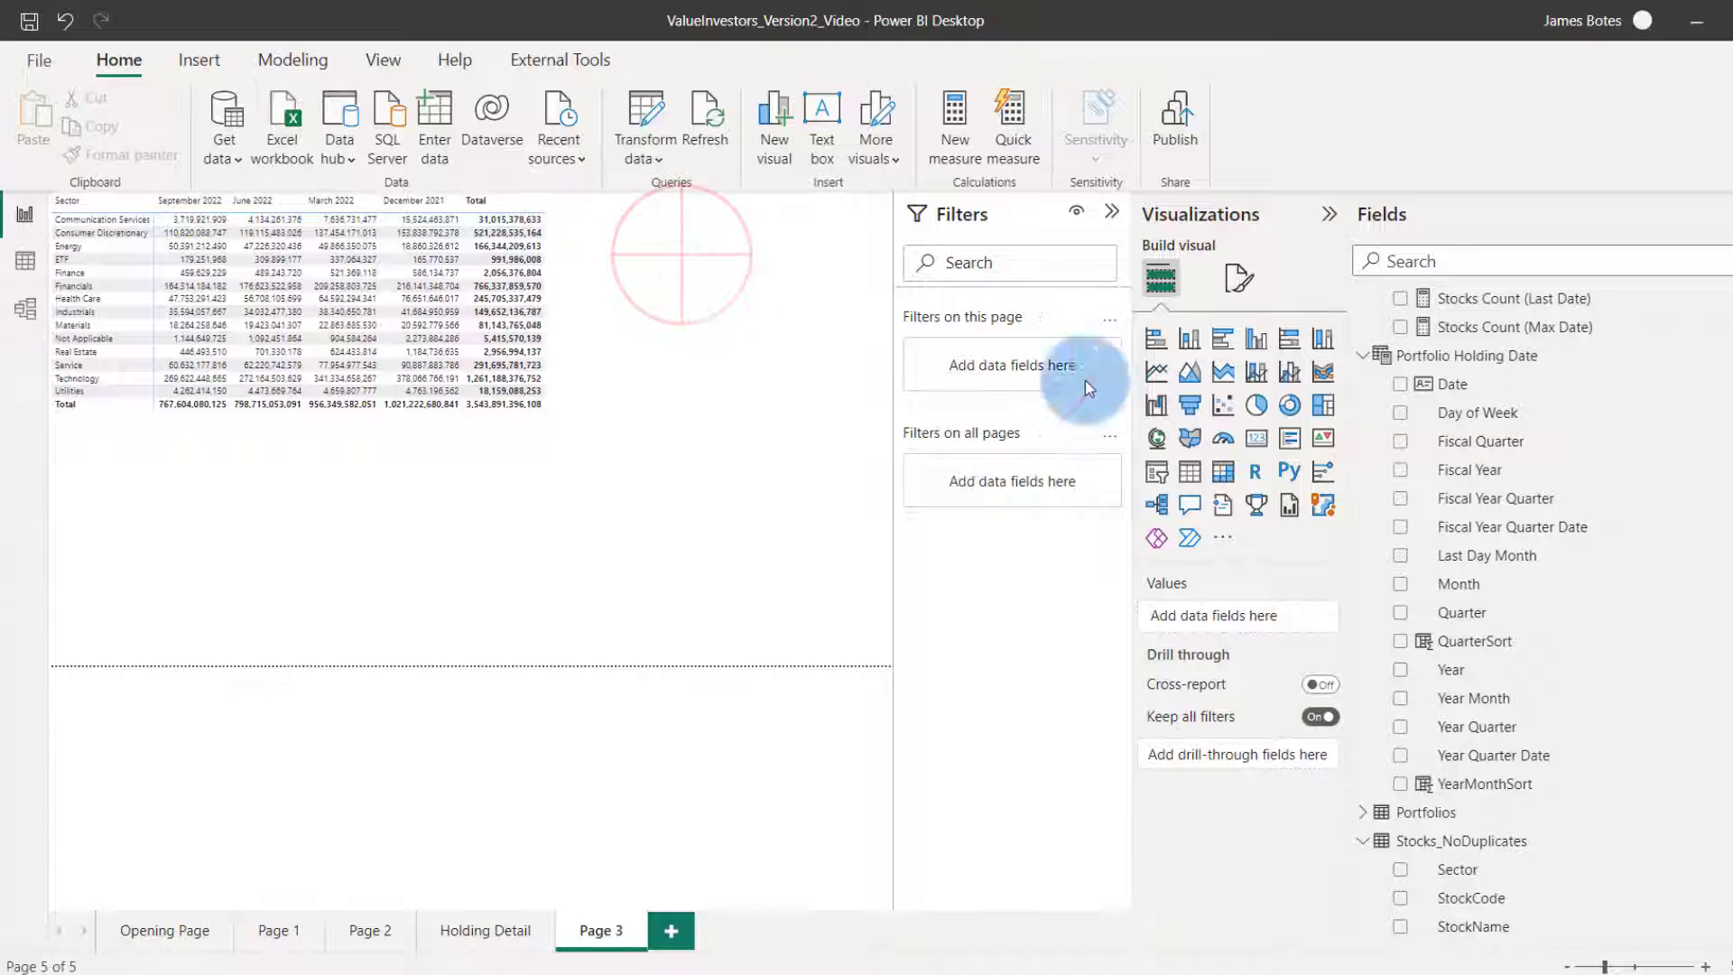
Add a second matrix below the sector matrix with Year Month as rows and MarketValue as values
left_click(1223, 471)
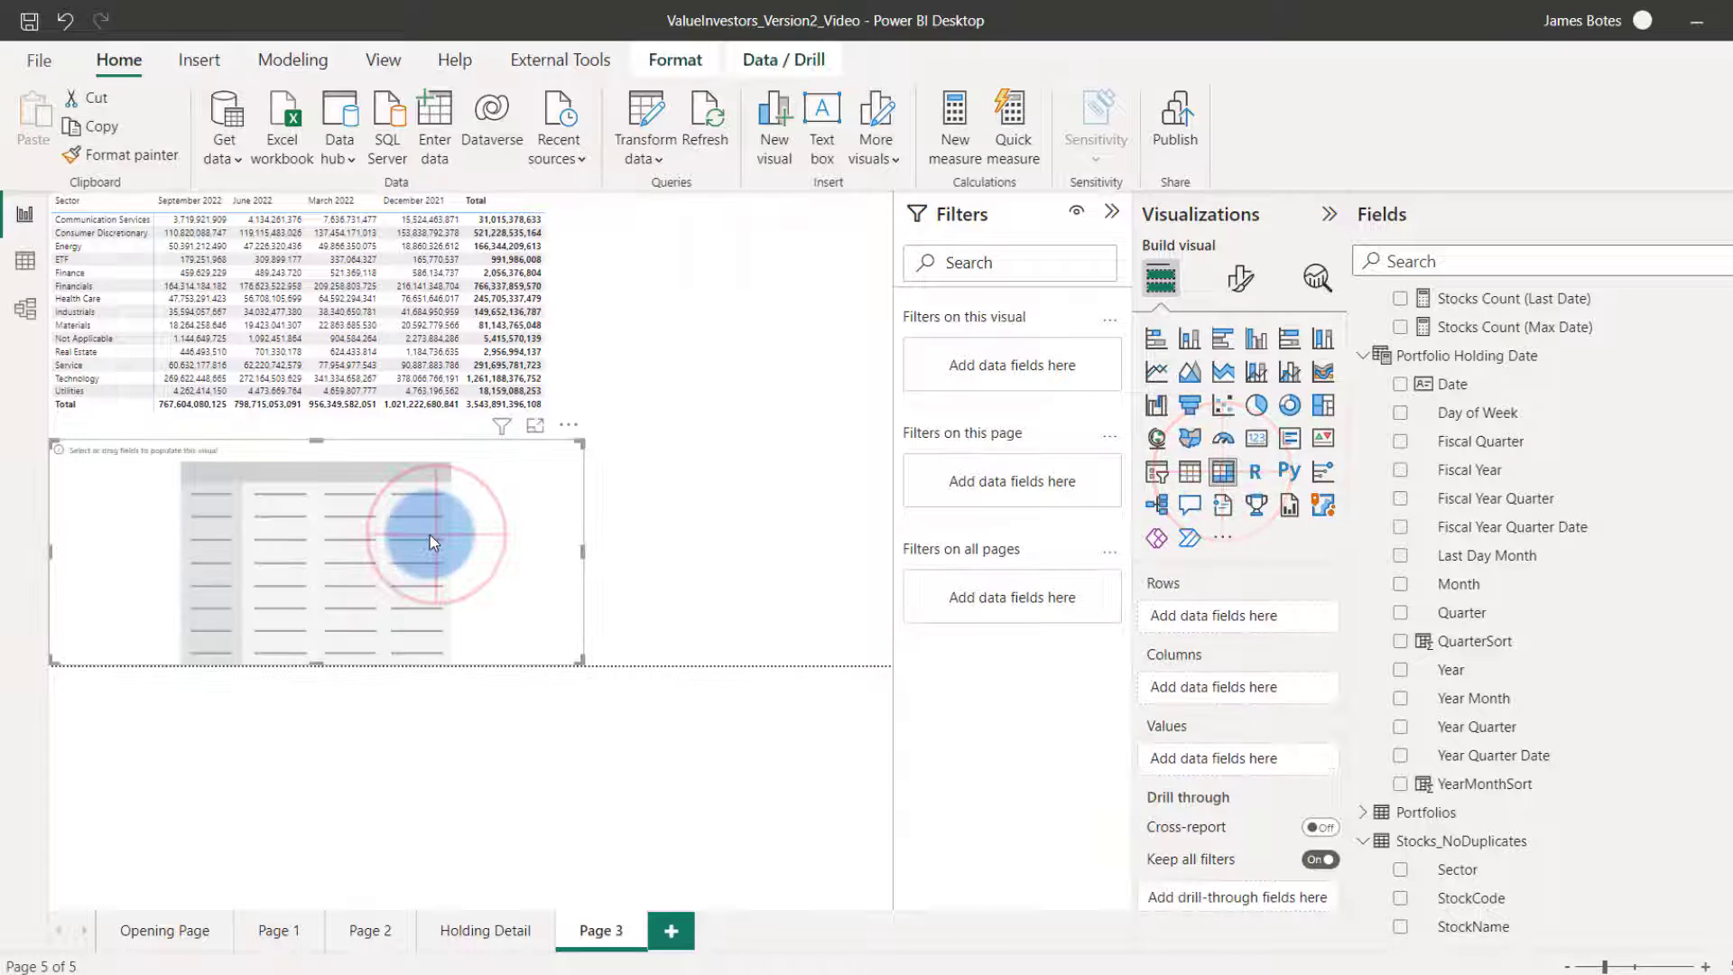
left_click_drag(1479, 698, 1274, 621)
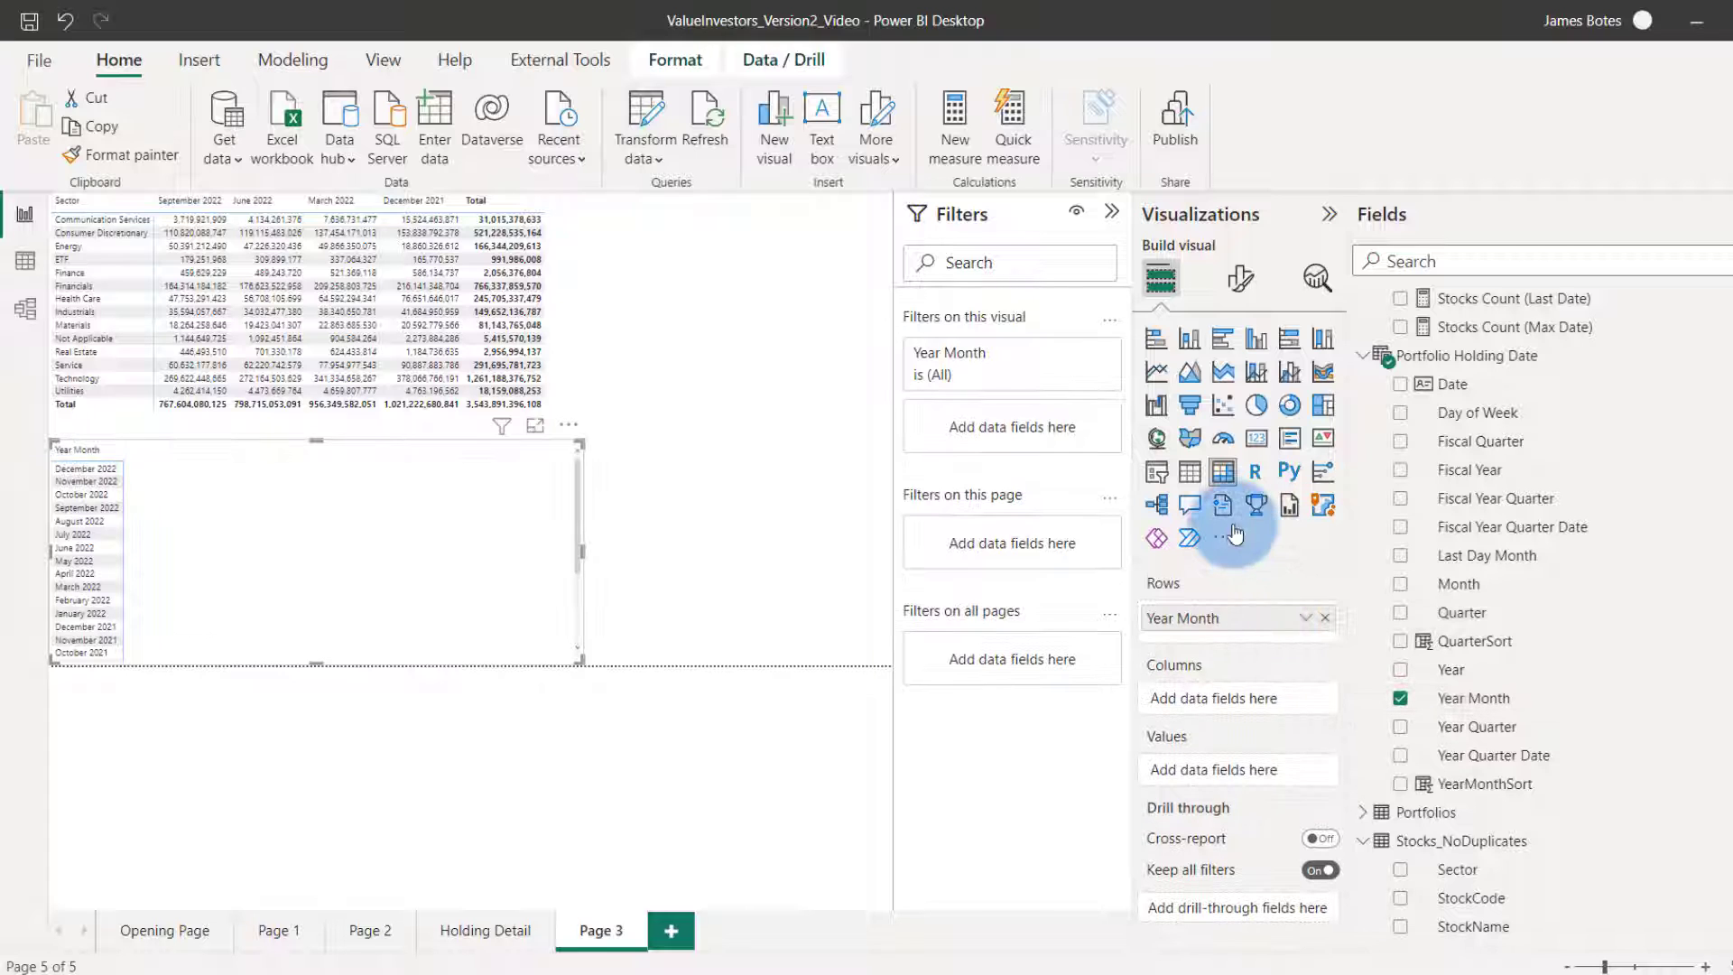
scroll(1494, 565, "up", 3)
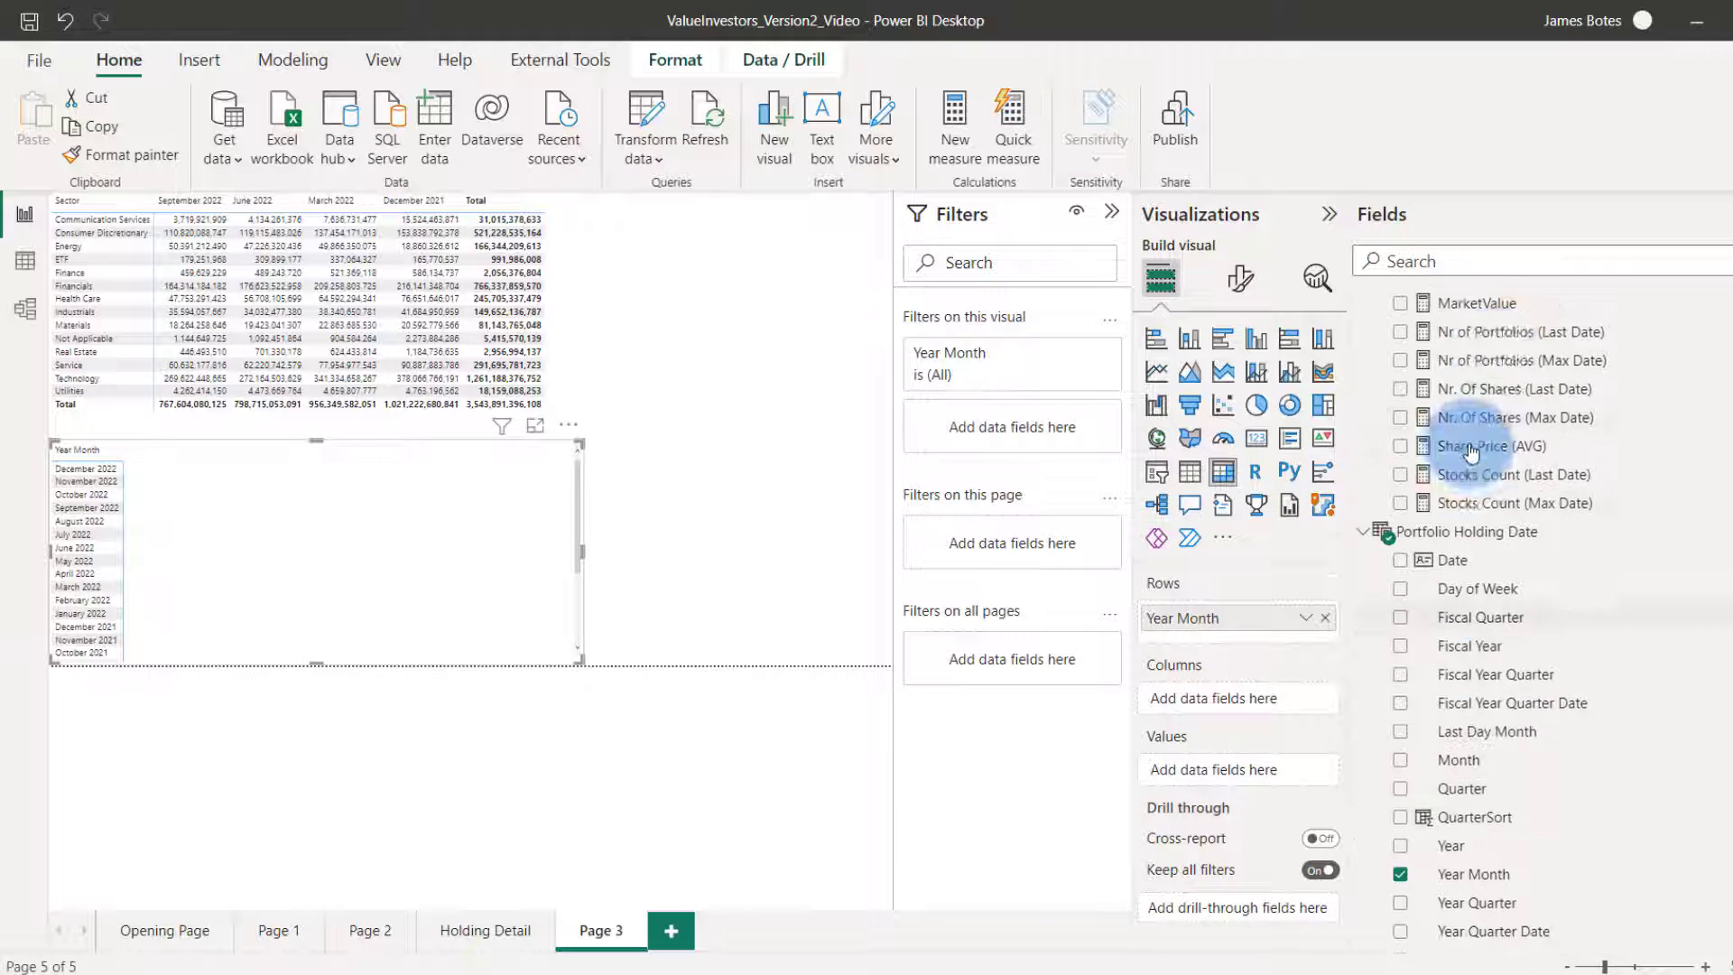
left_click_drag(1480, 330, 1255, 769)
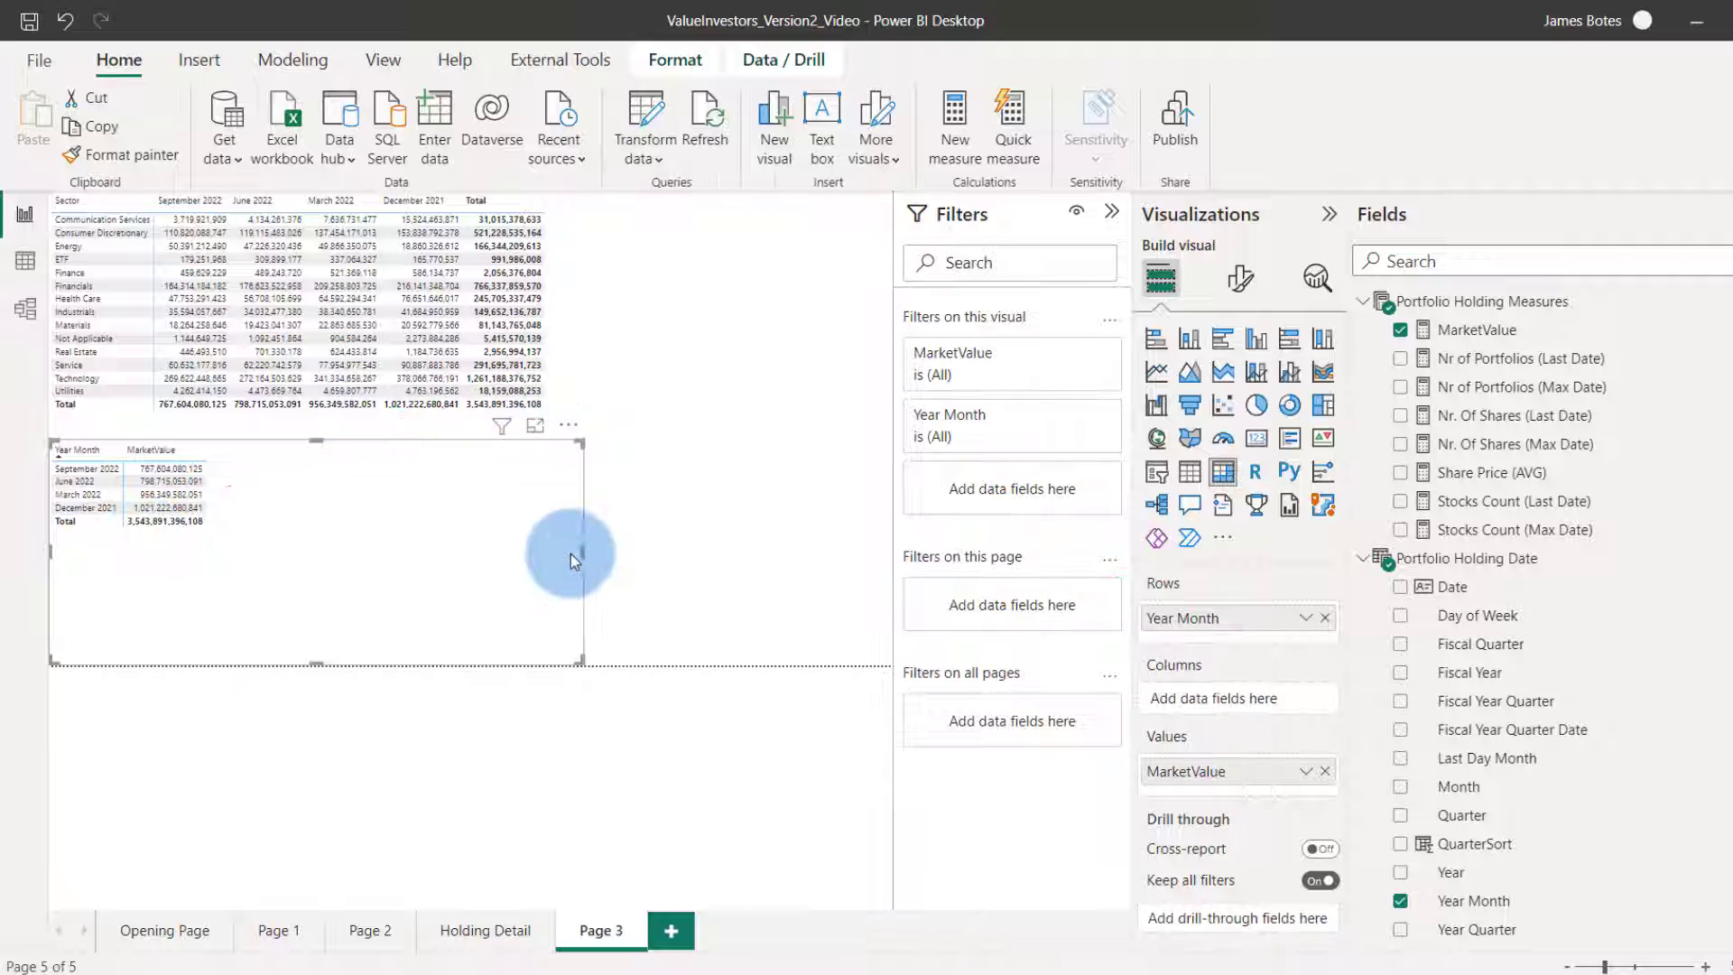
Narrow the Year Month matrix to fit its two columns and deselect it
left_click_drag(585, 556, 274, 489)
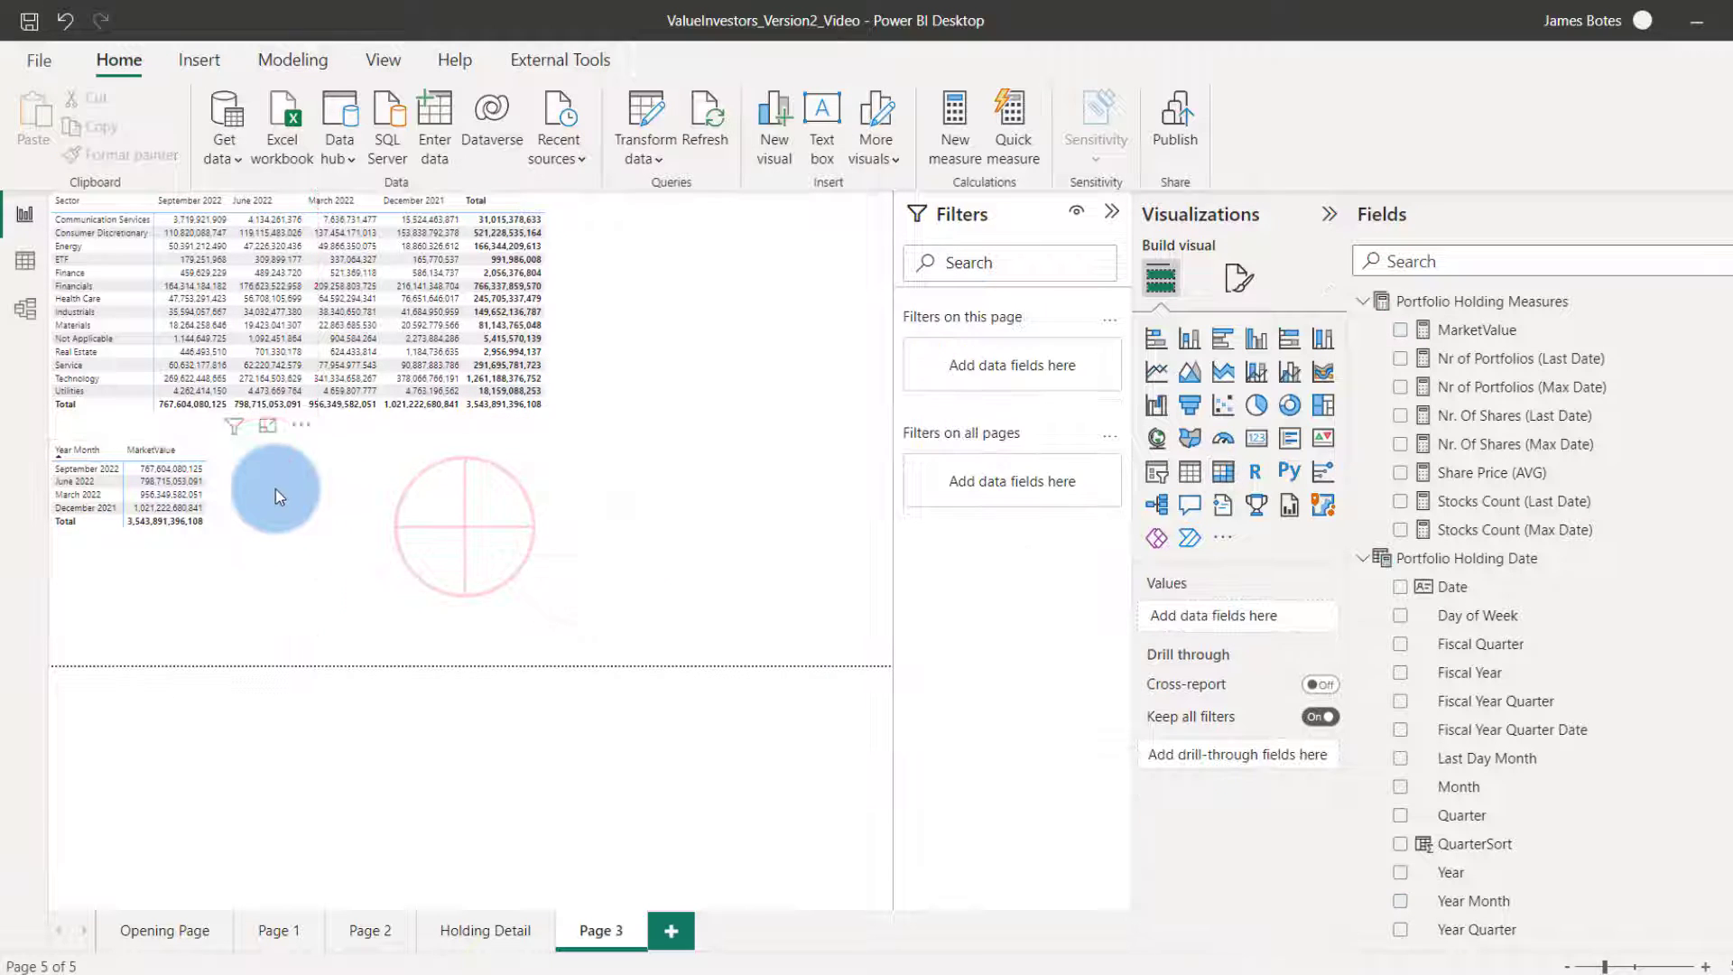
left_click(274, 489)
left_click(588, 491)
Create a new measure in the Portfolio Holding Measures table and begin its formula with CALCULATE(
left_click(1548, 301)
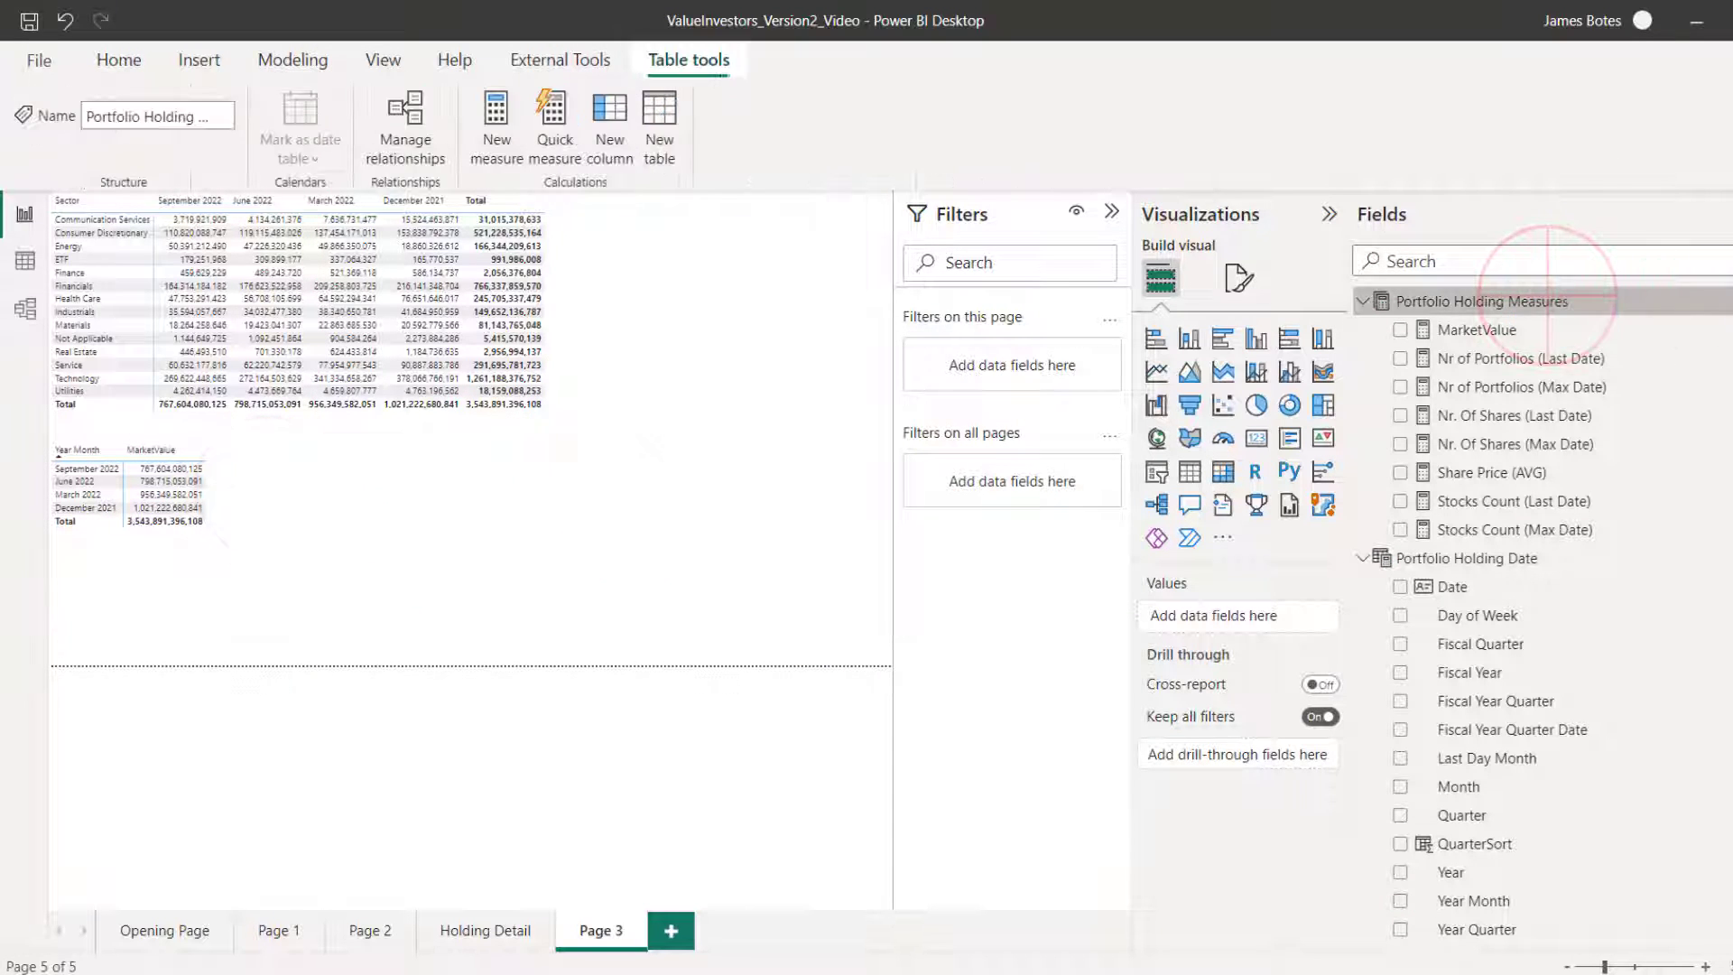
right_click(1591, 305)
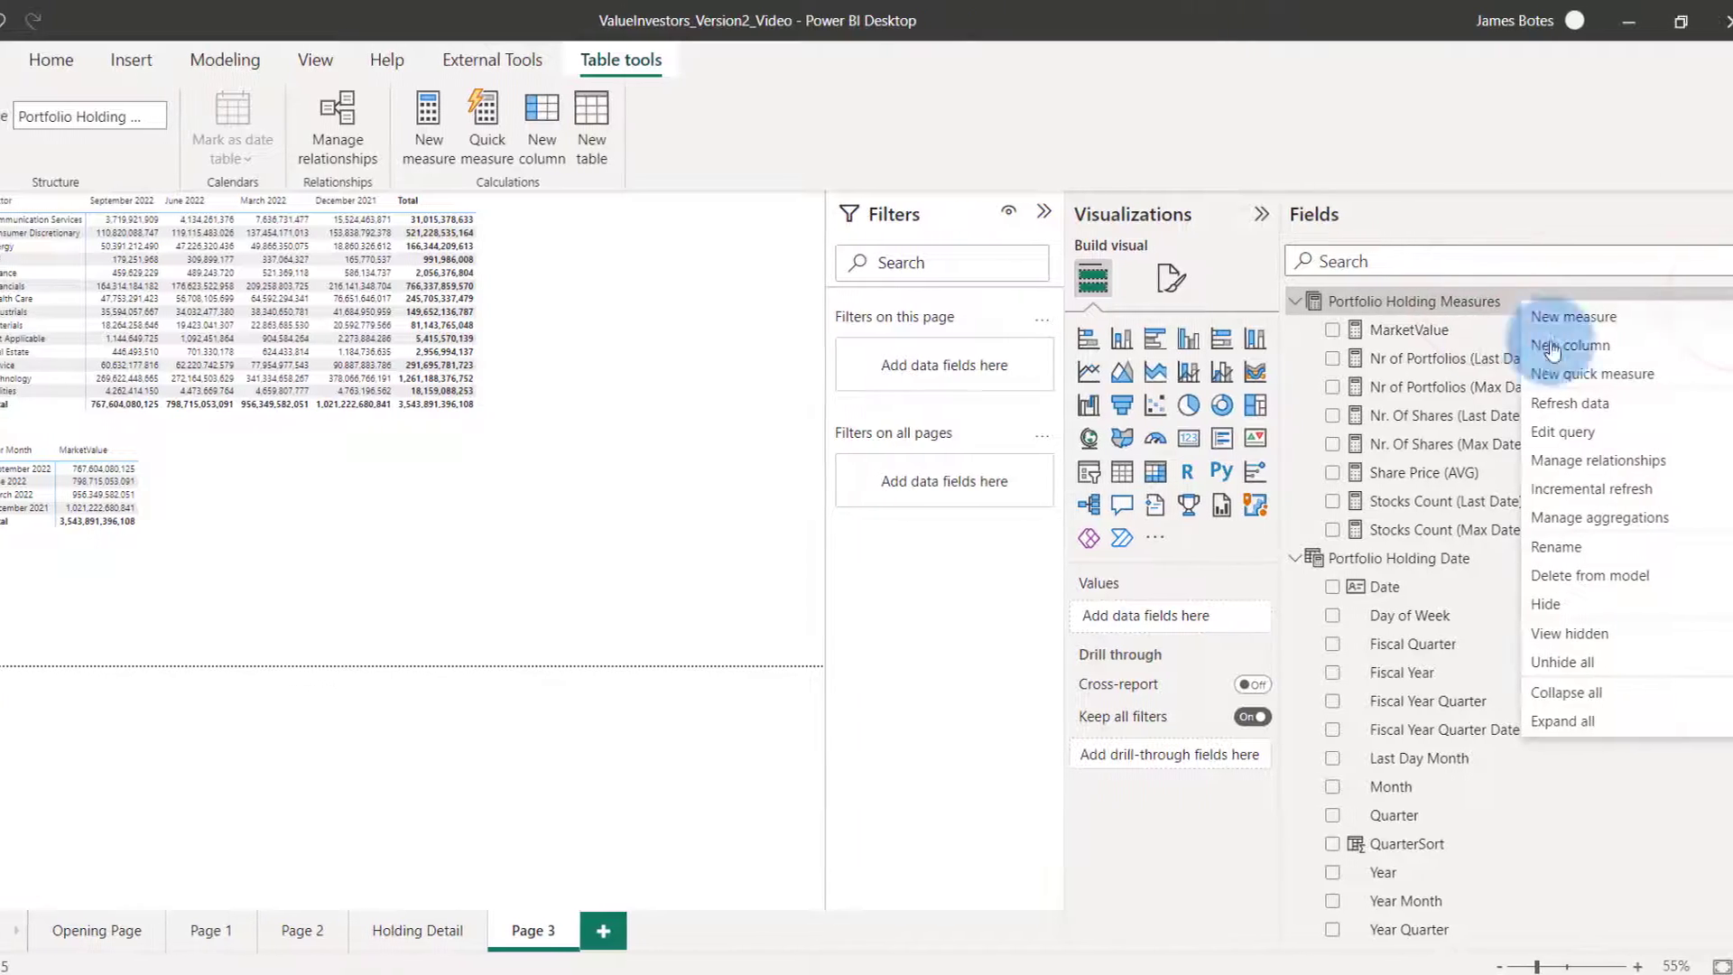
left_click(1627, 327)
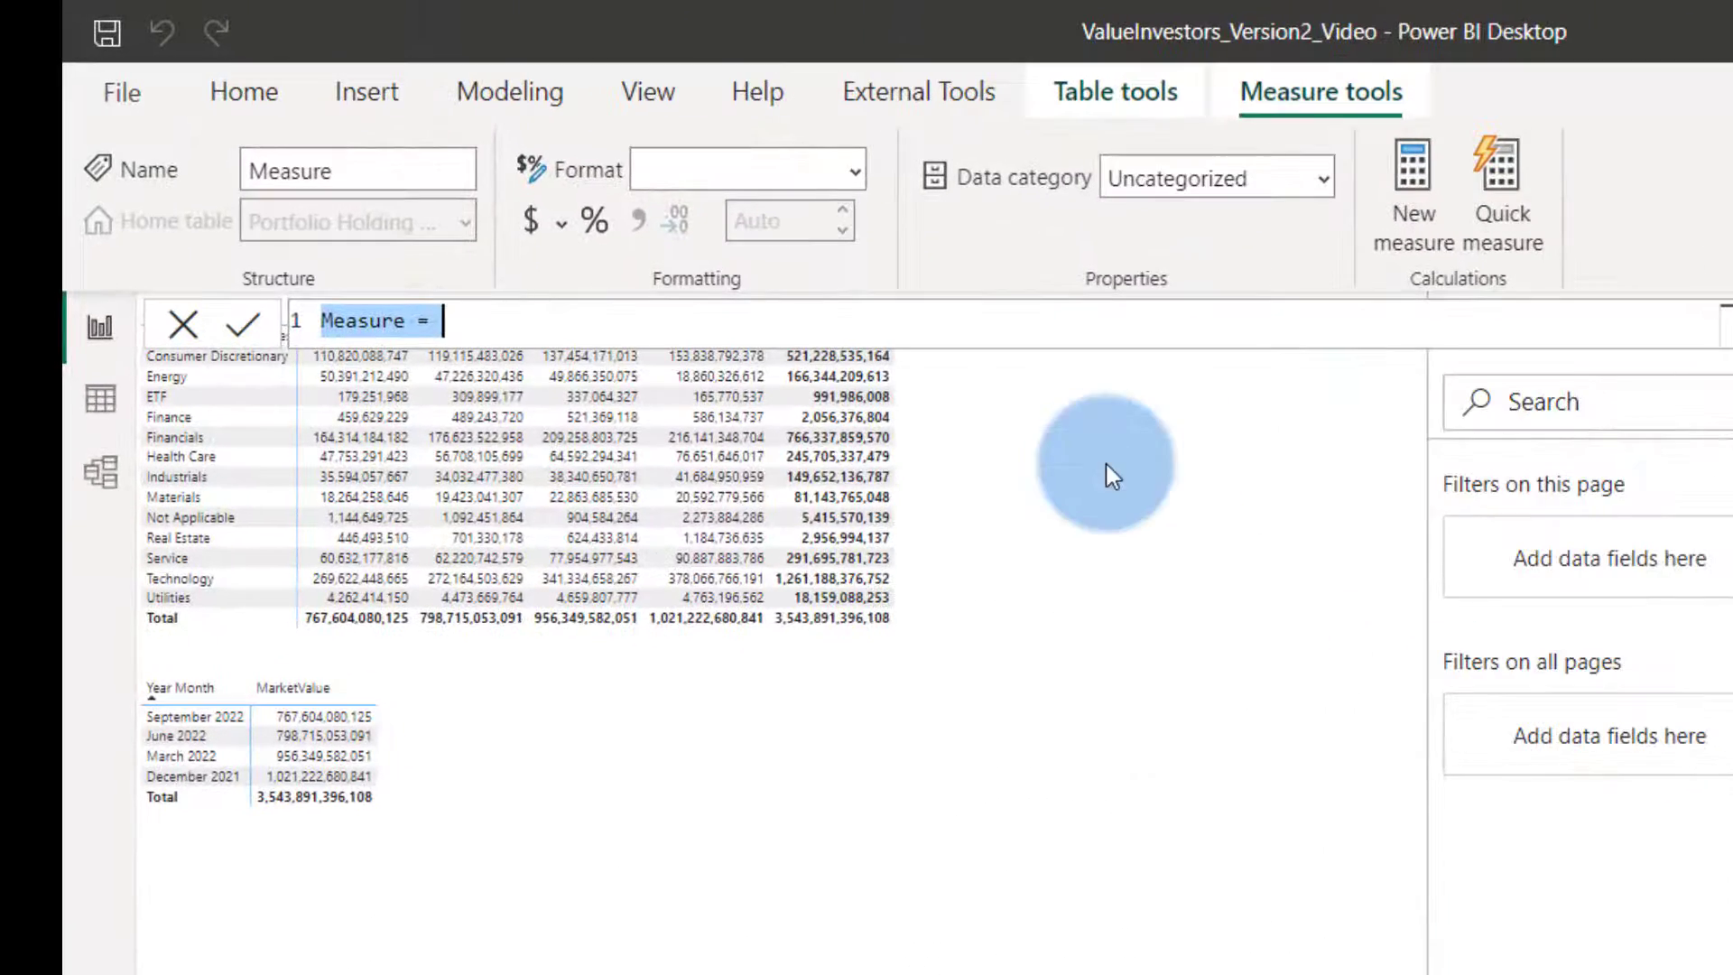
left_click(465, 321)
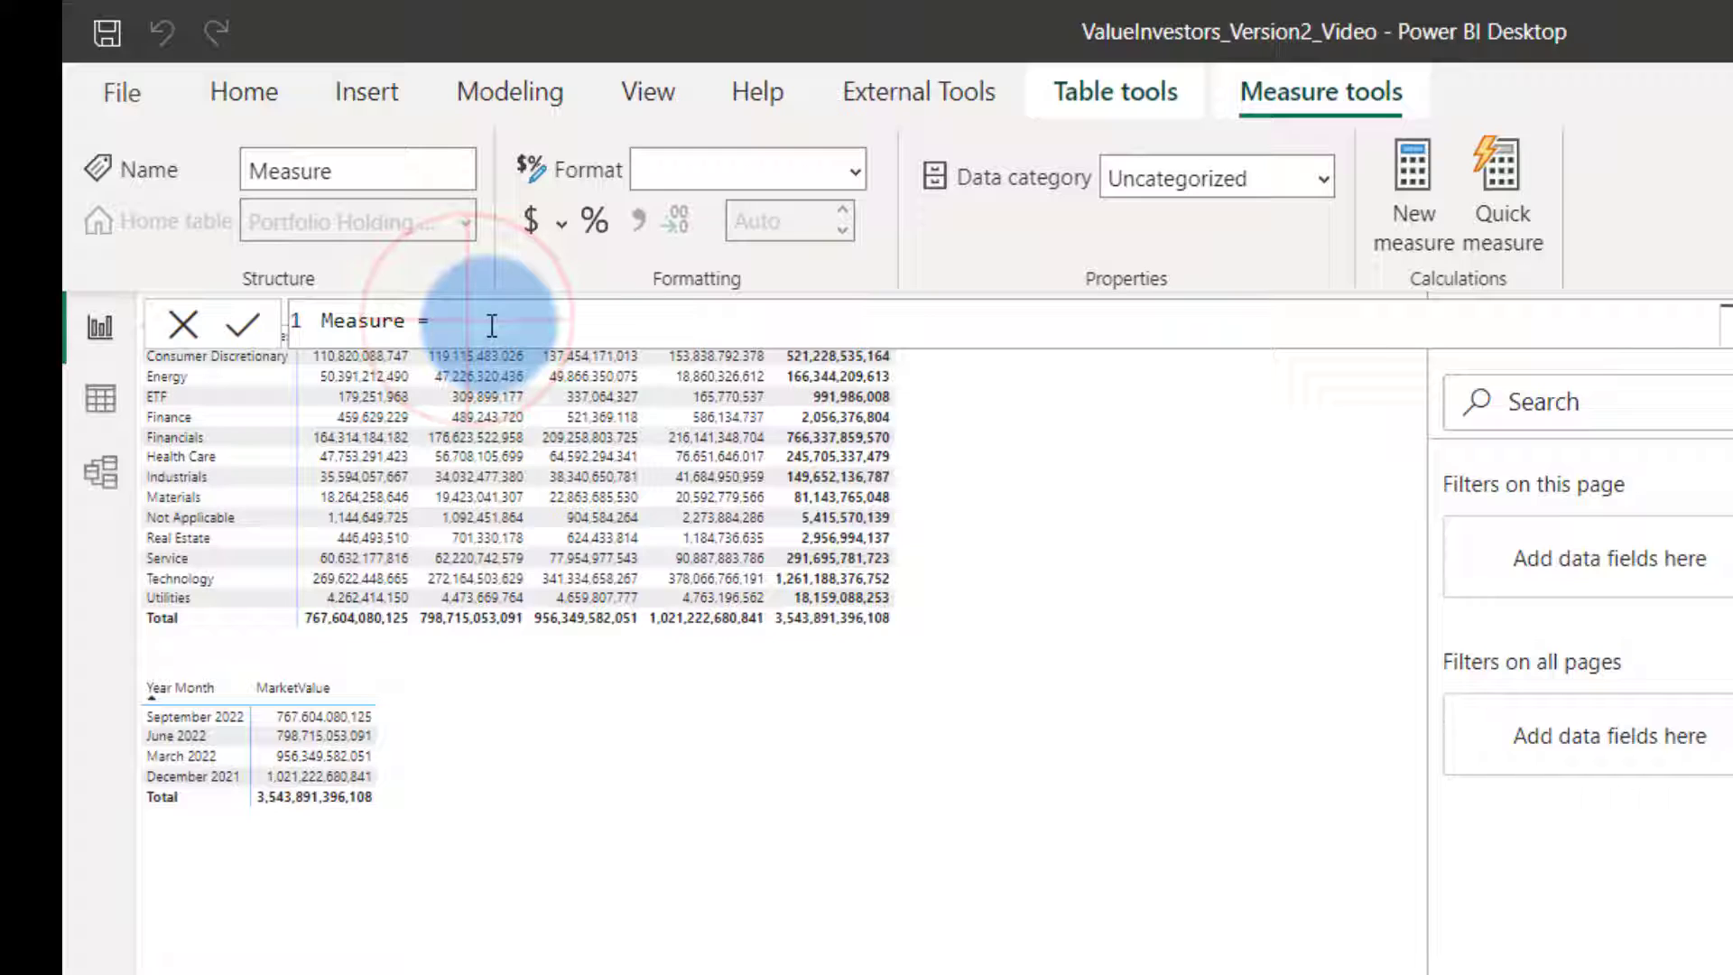
type("CALCULATE(")
key("shift+Return")
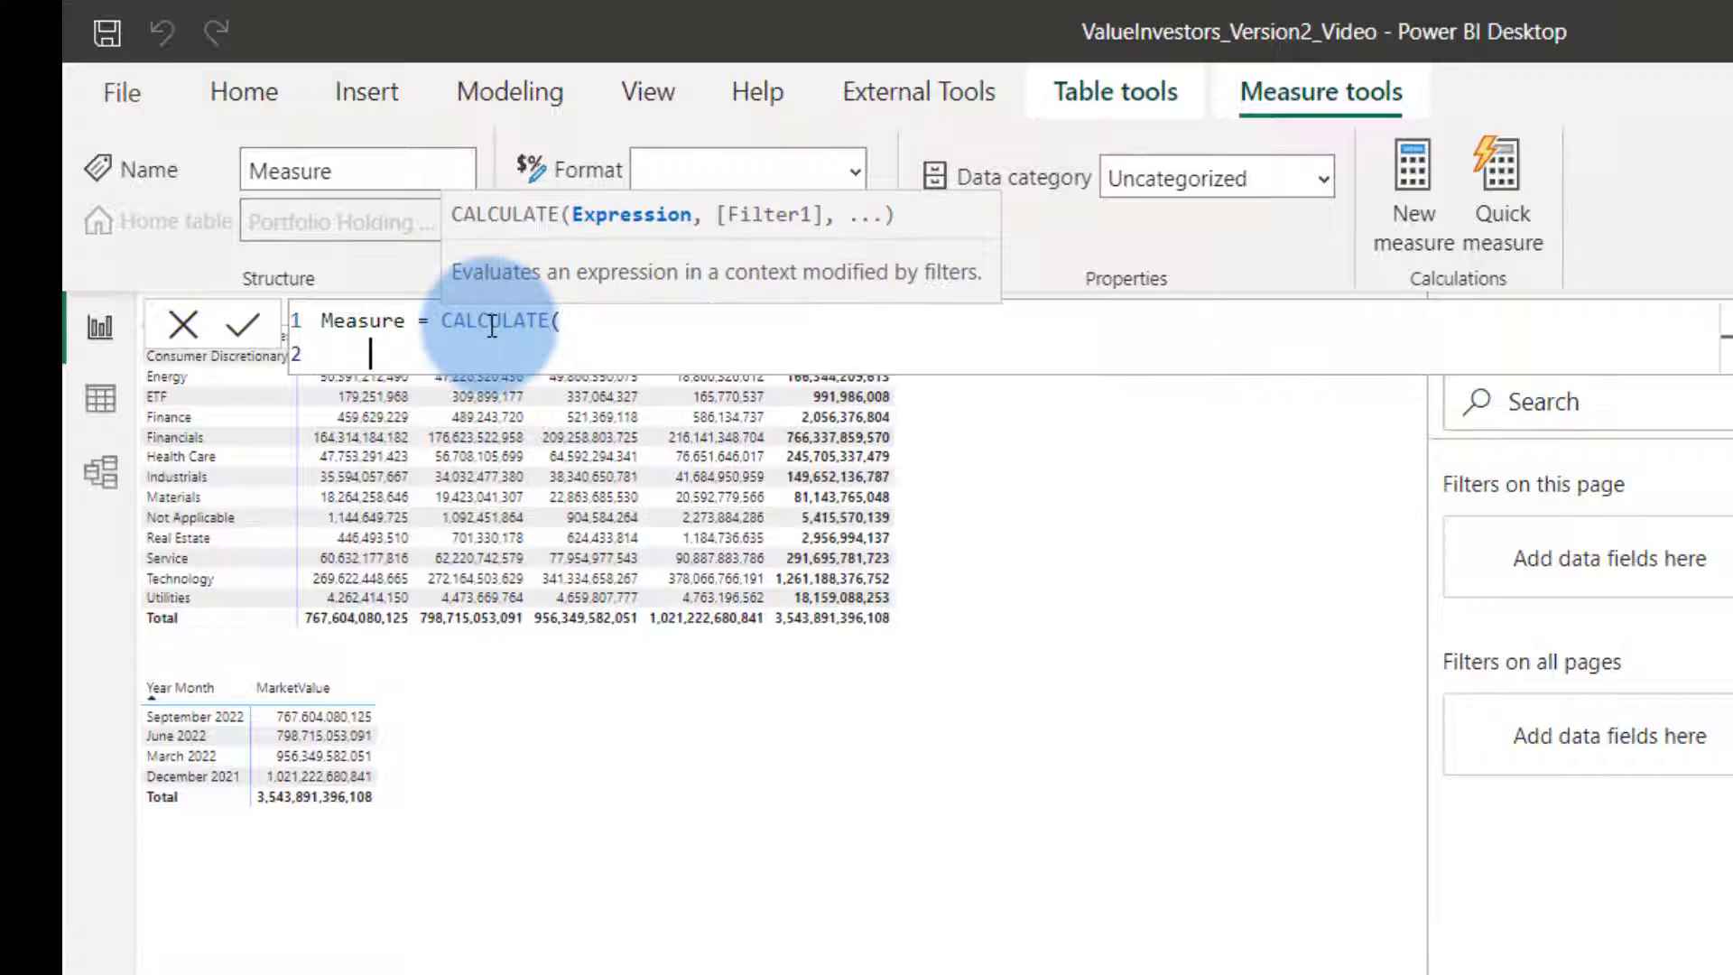
Enter SUM(HoldingsAtDate_NoDuplicates[HoldingMarketValue]) as the CALCULATE expression, spread over separate lines
type("SUM(")
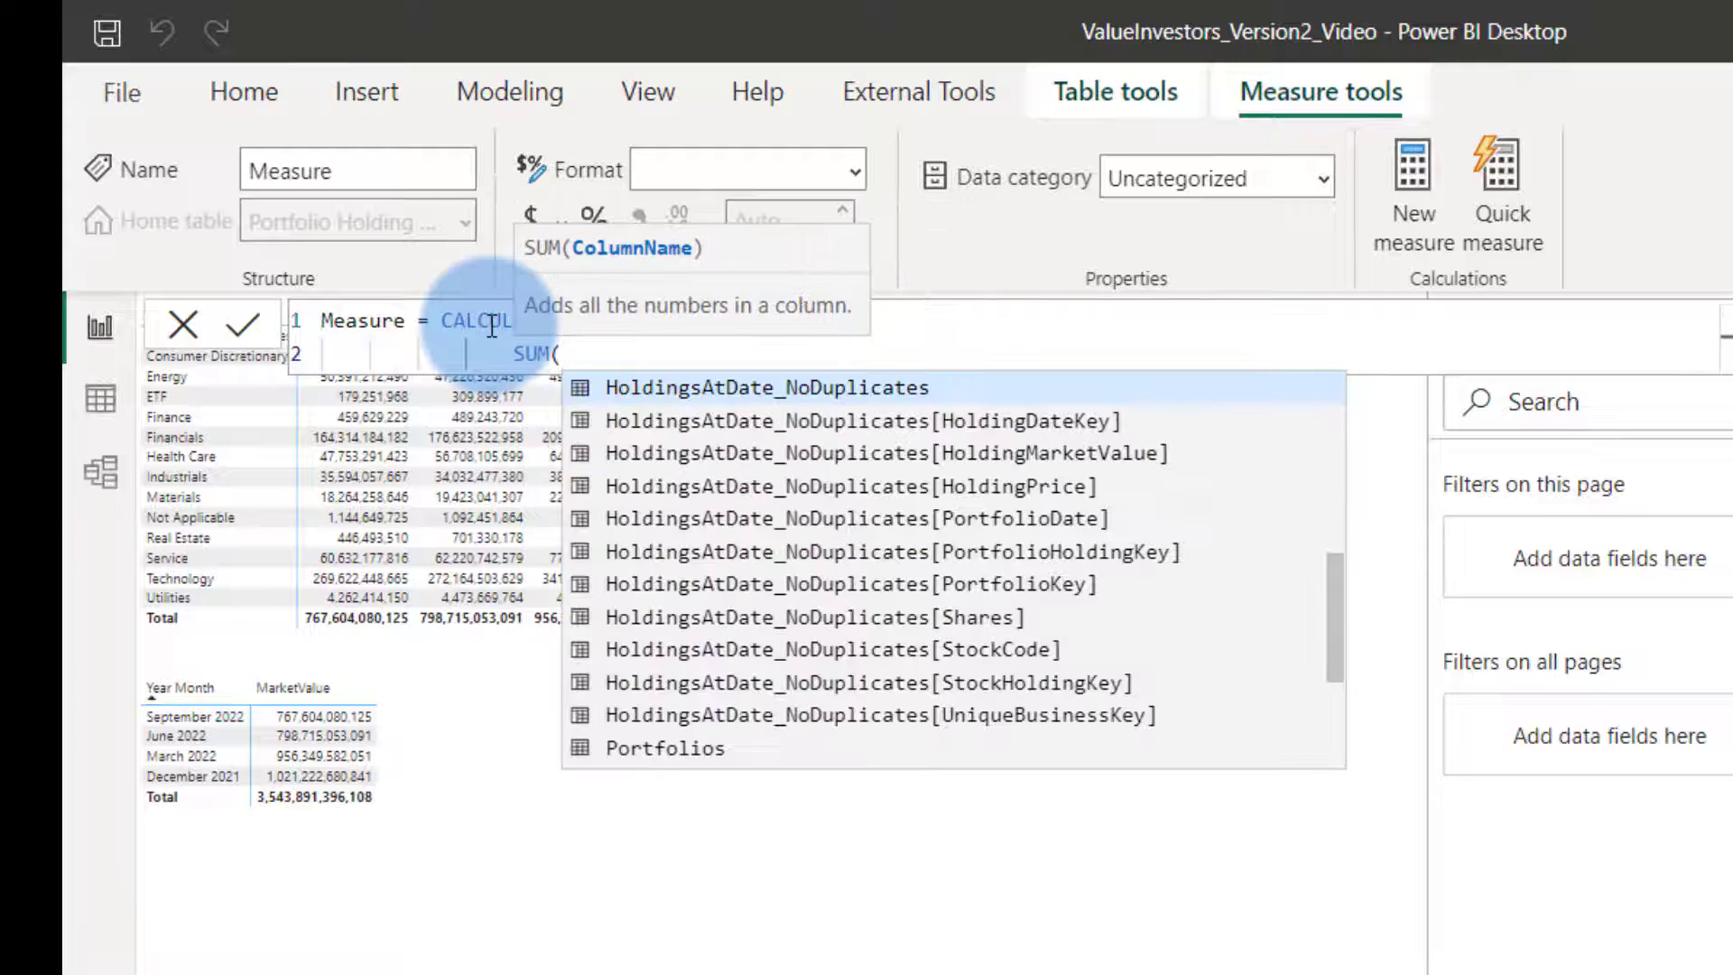
key("shift+Return")
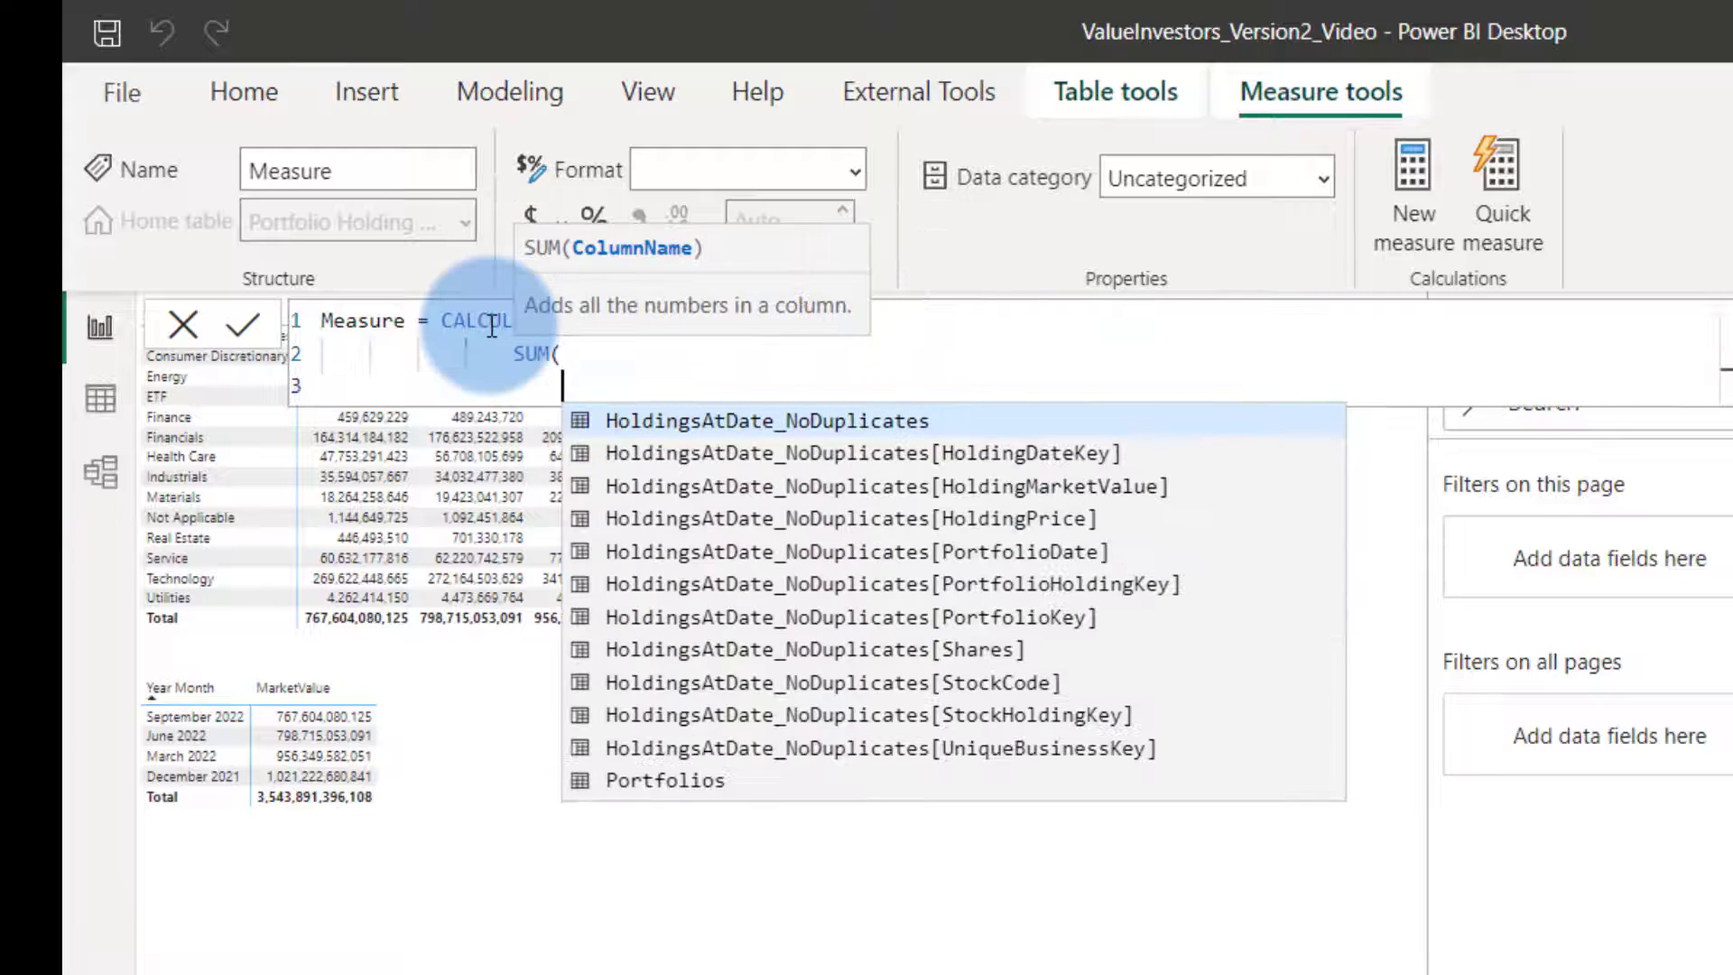
type("Hold")
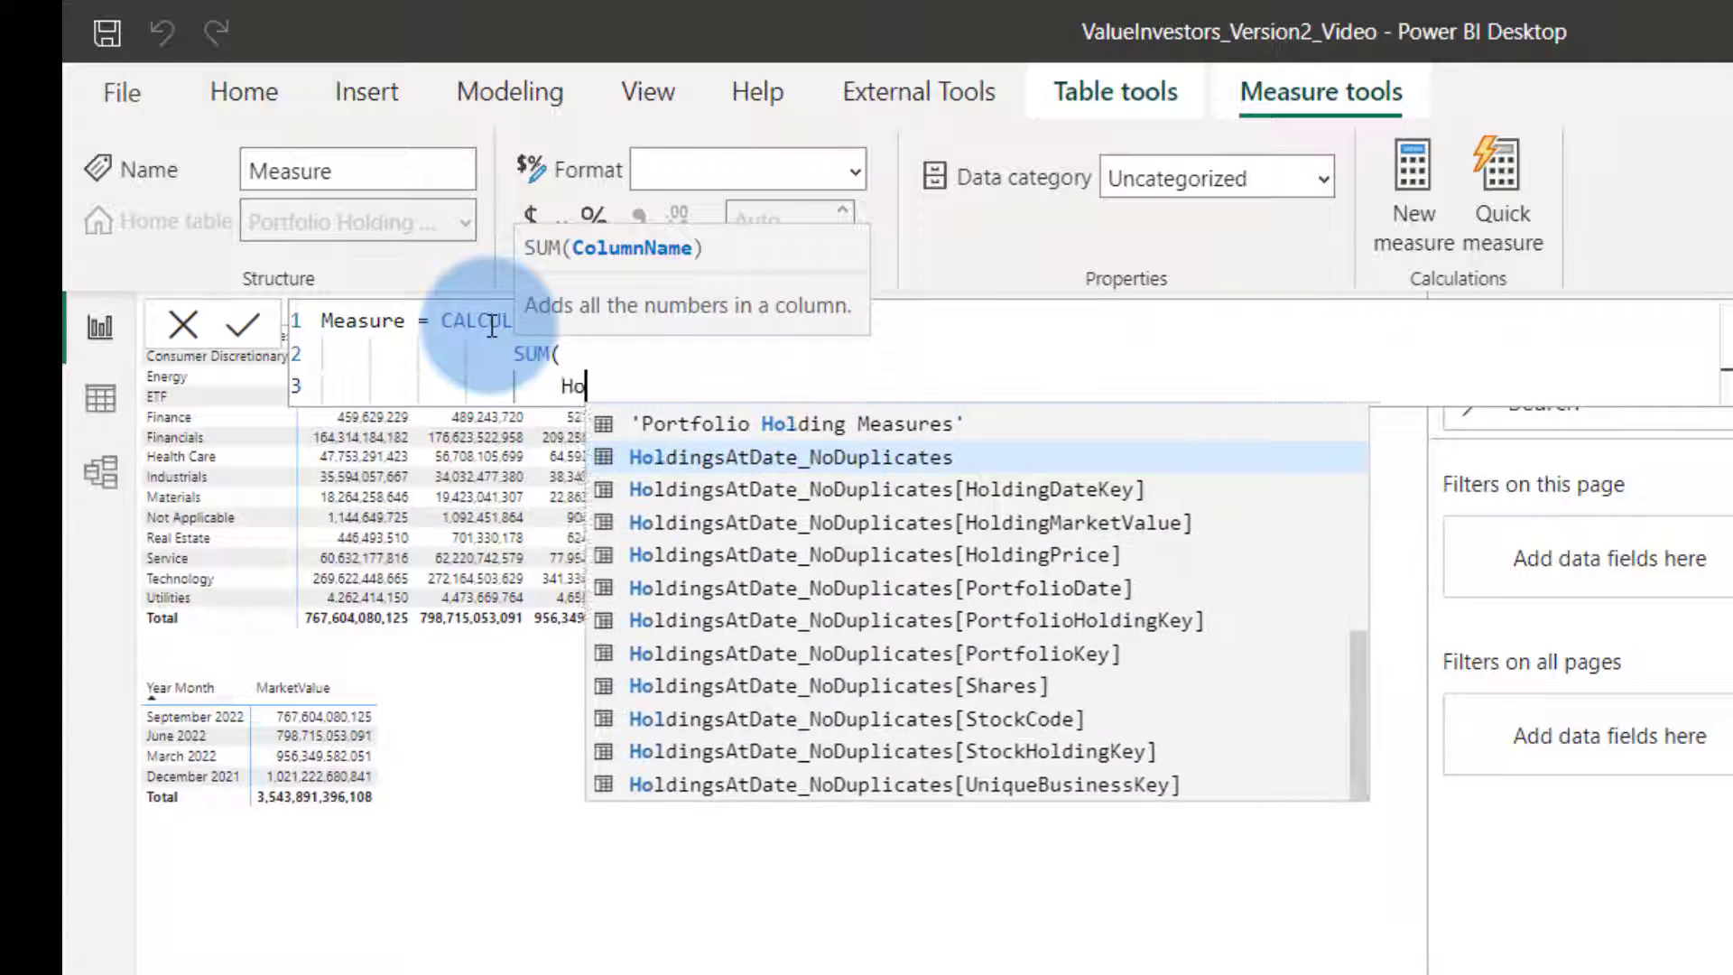
key("Down")
key("Down")
key("Tab")
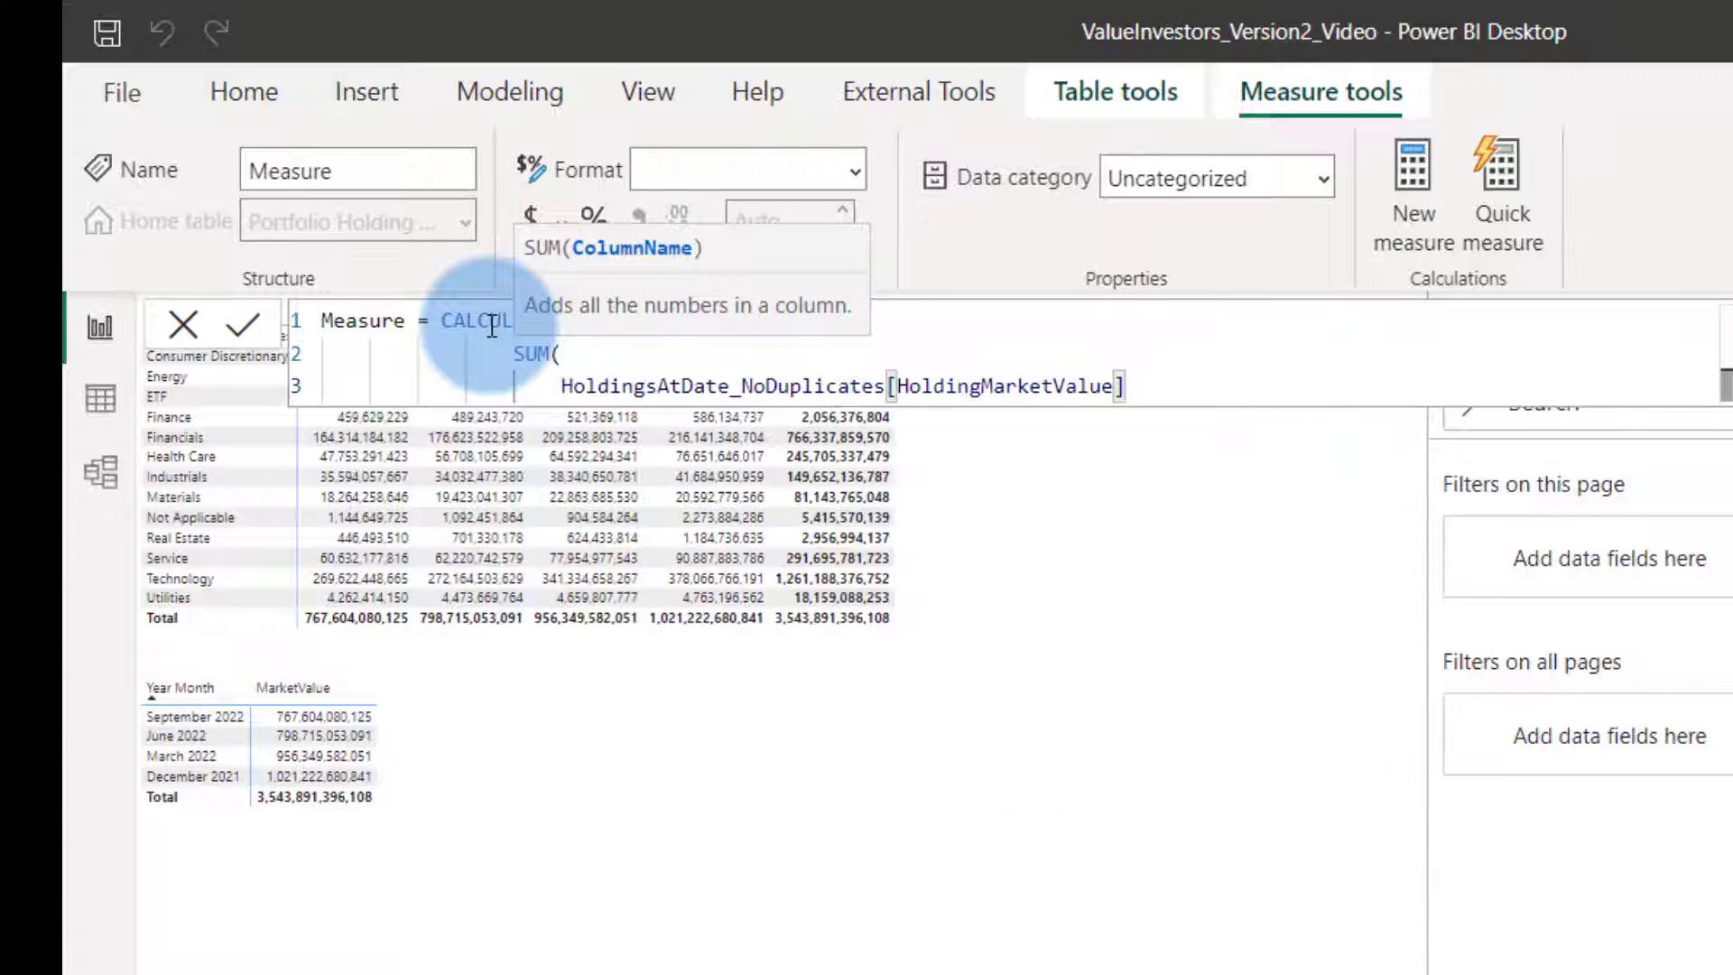
key("shift+Return")
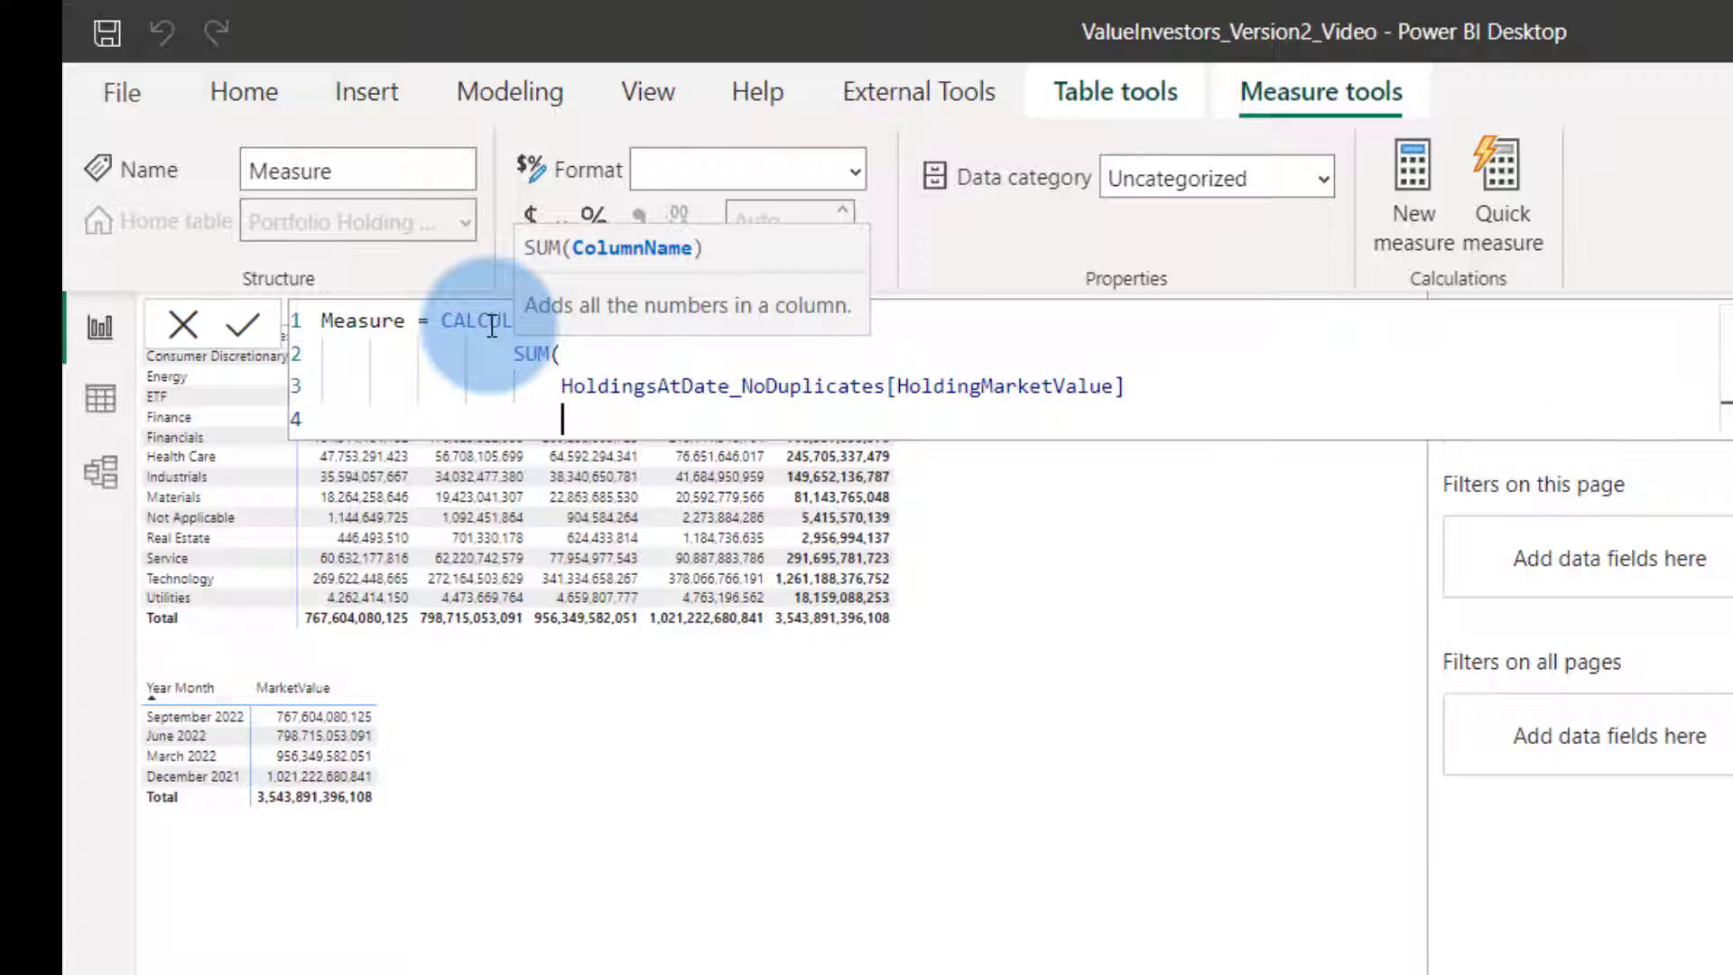
type("),")
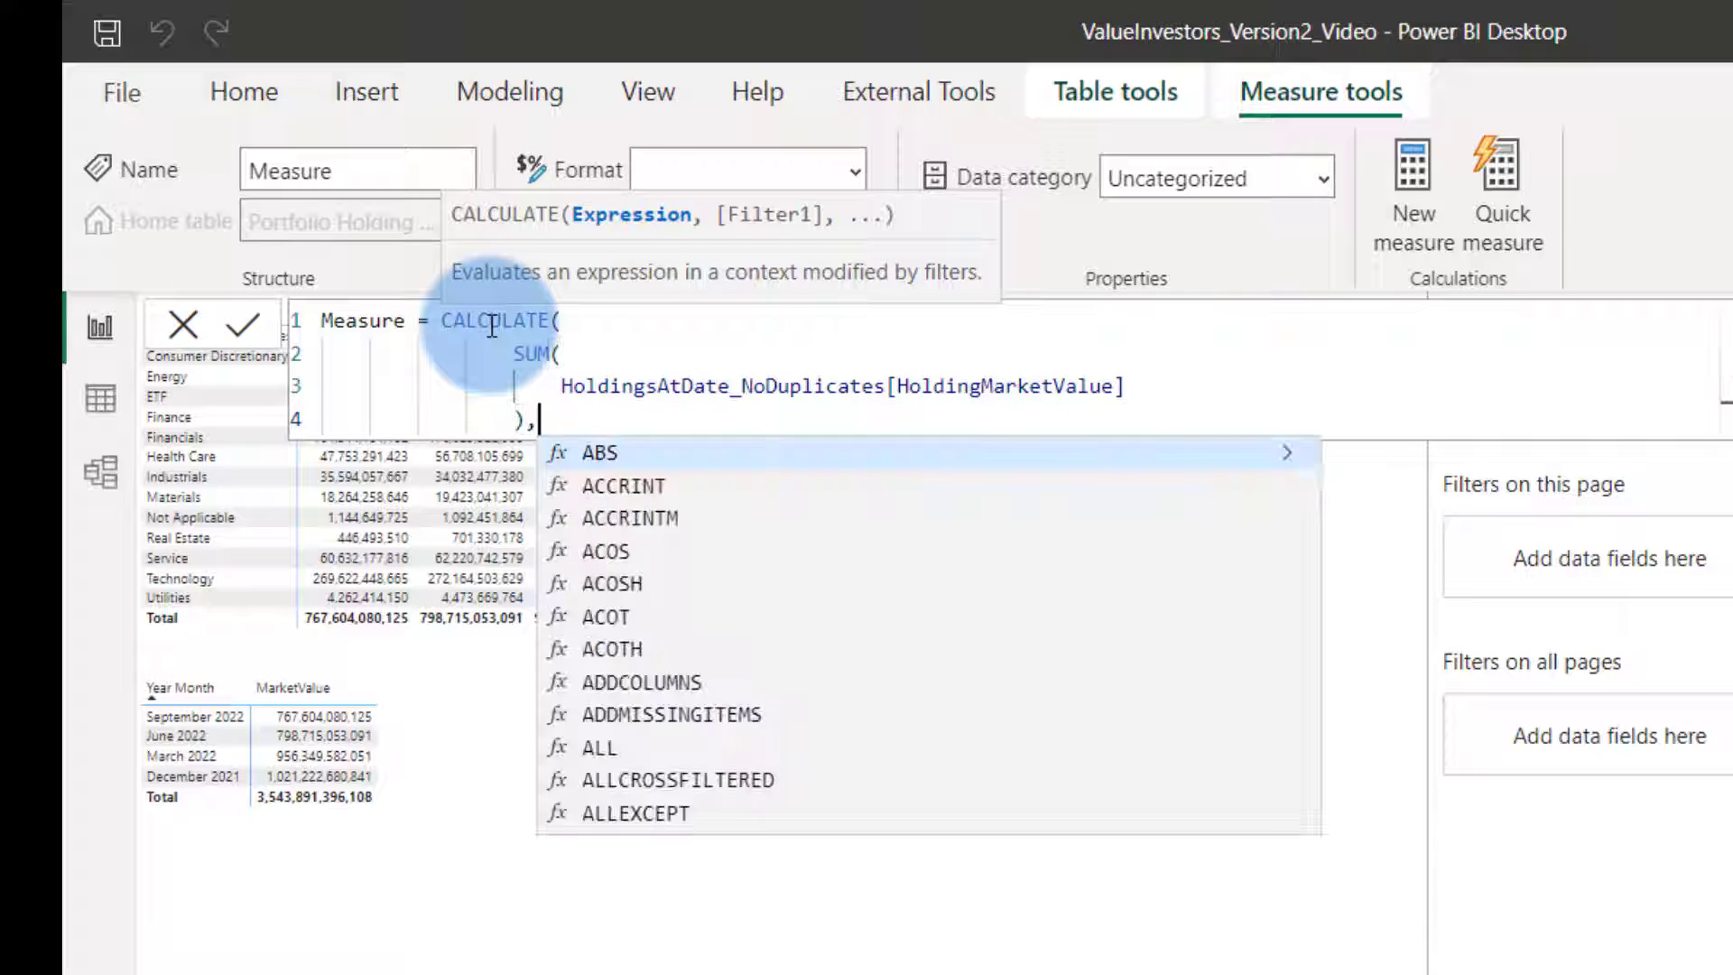
key("shift+Return")
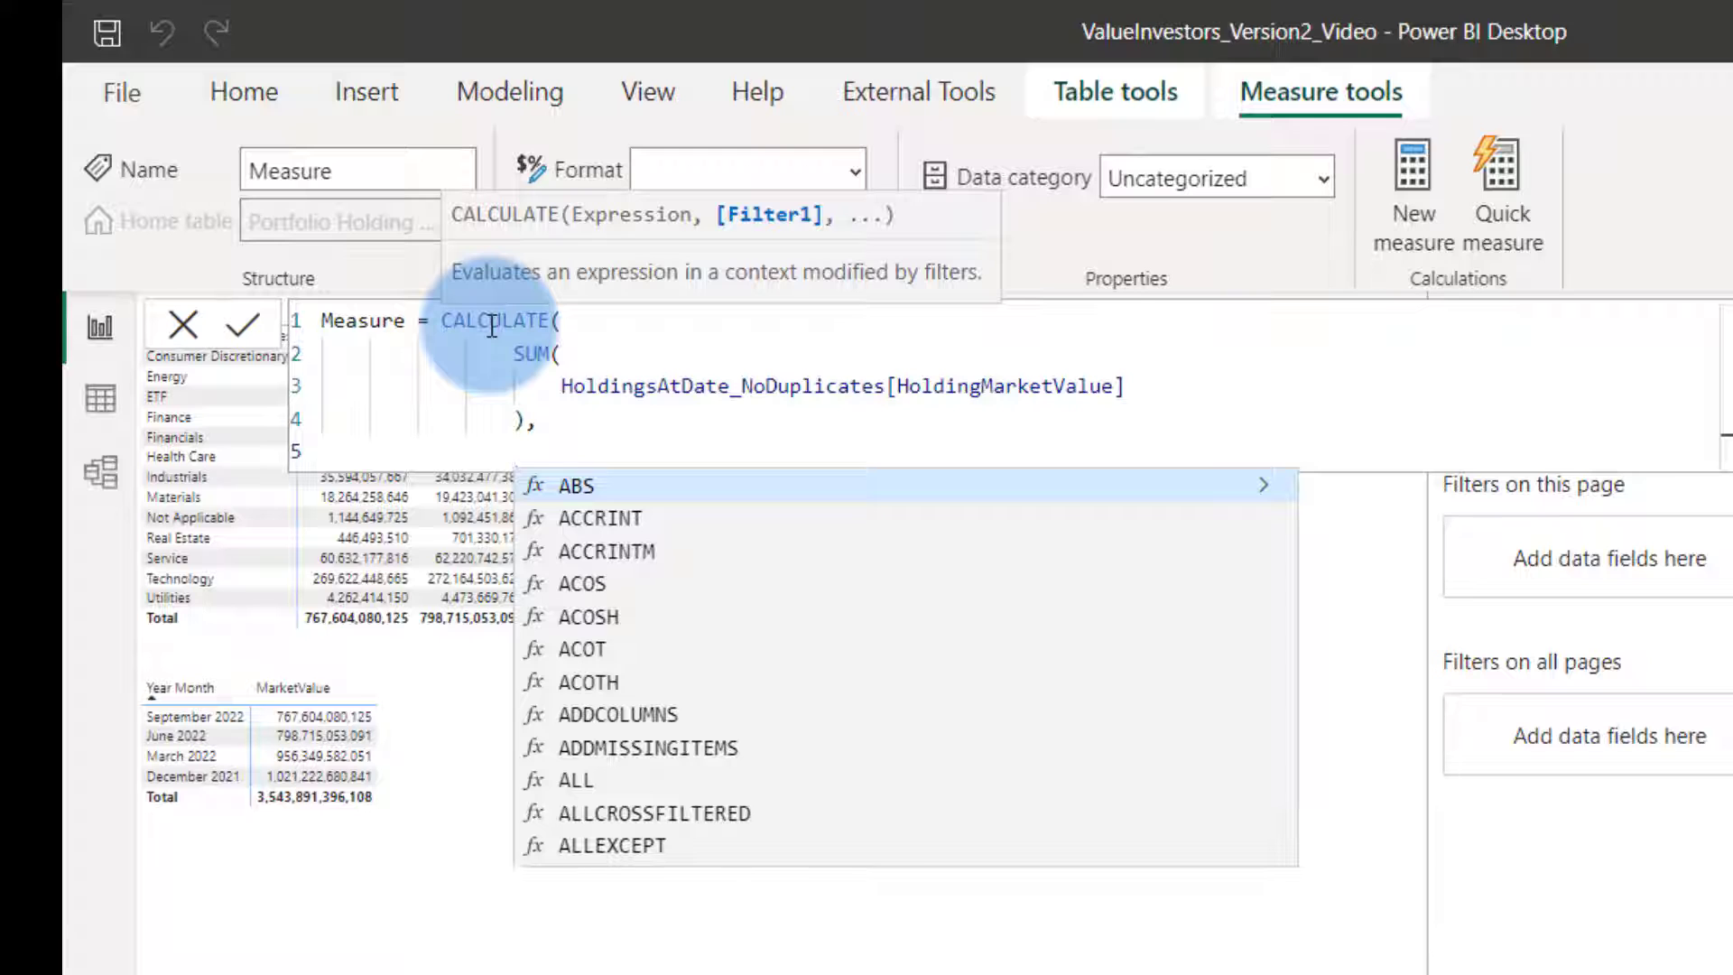
Add LASTDATE('Portfolio Holding Date'[Date]) as the CALCULATE filter and close the formula on its own line
type("LAST")
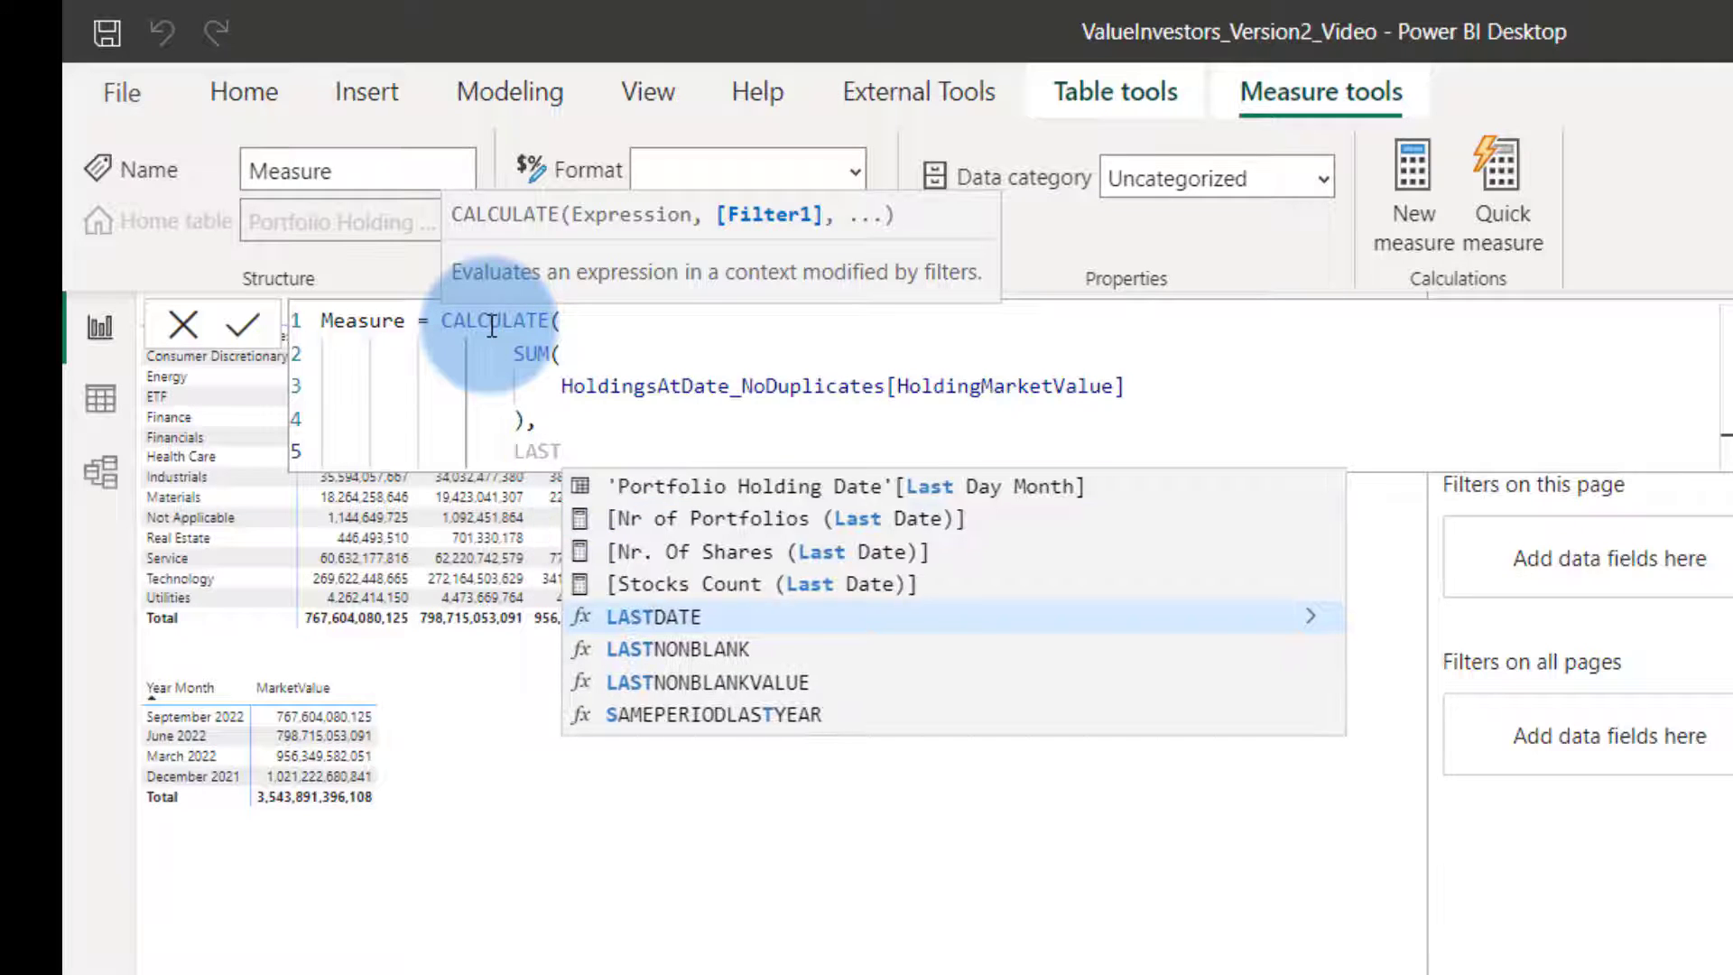
key("Tab")
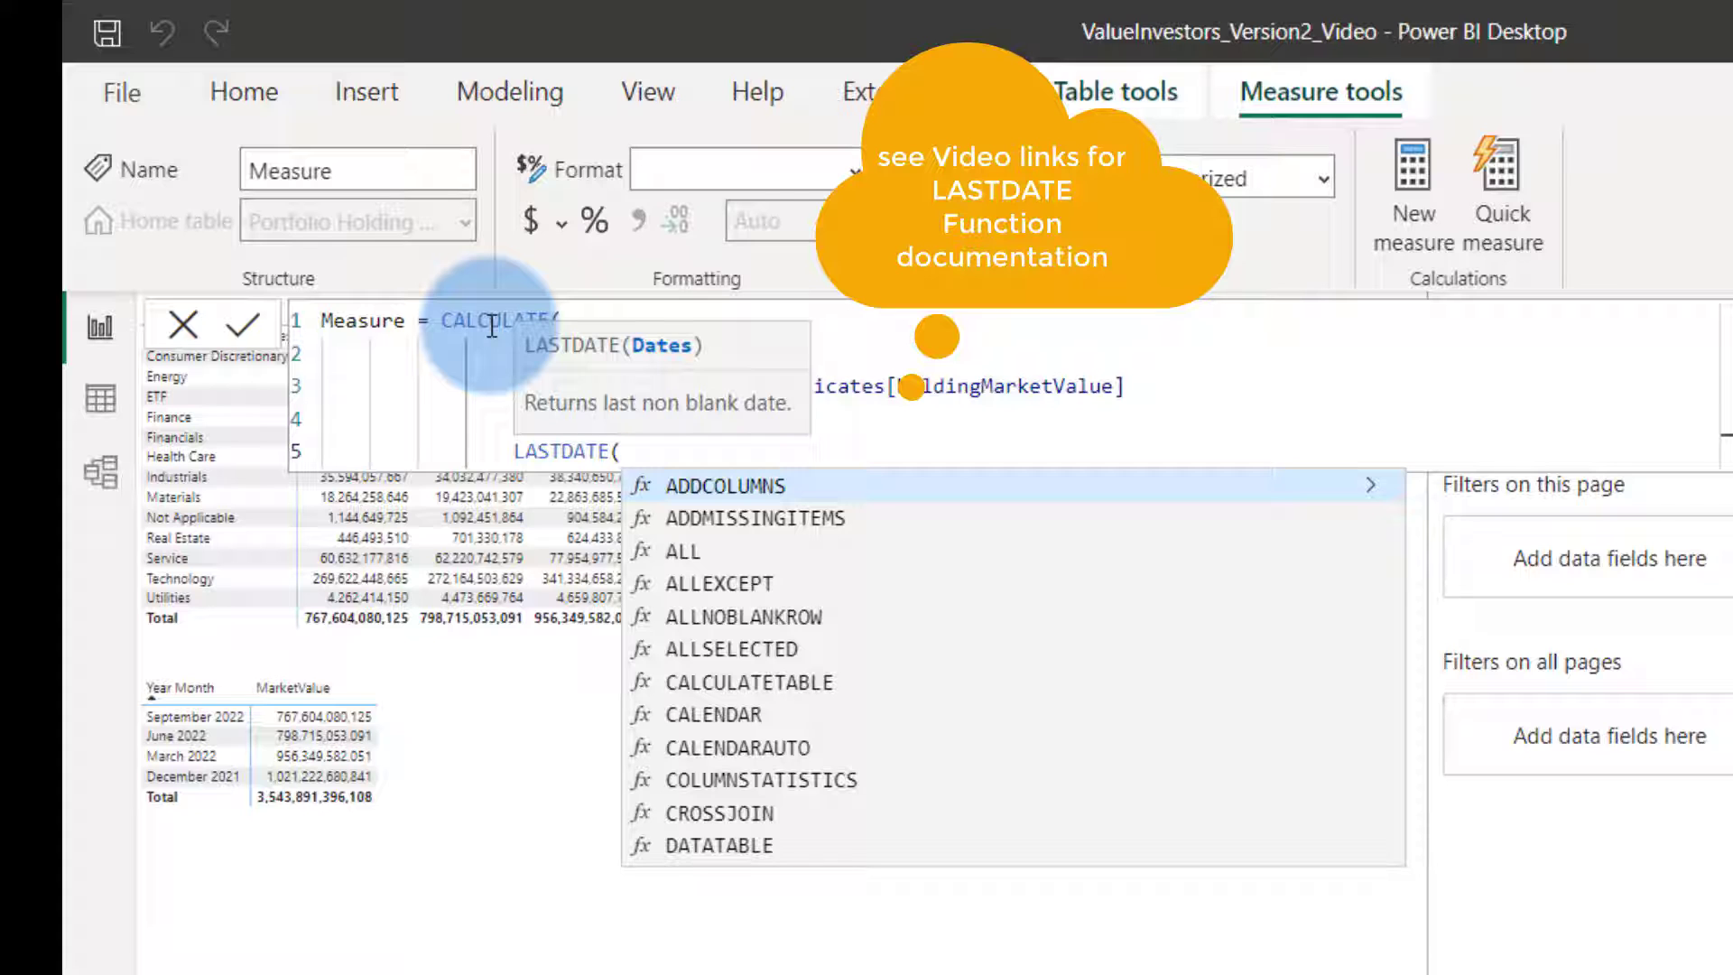
type("Portf")
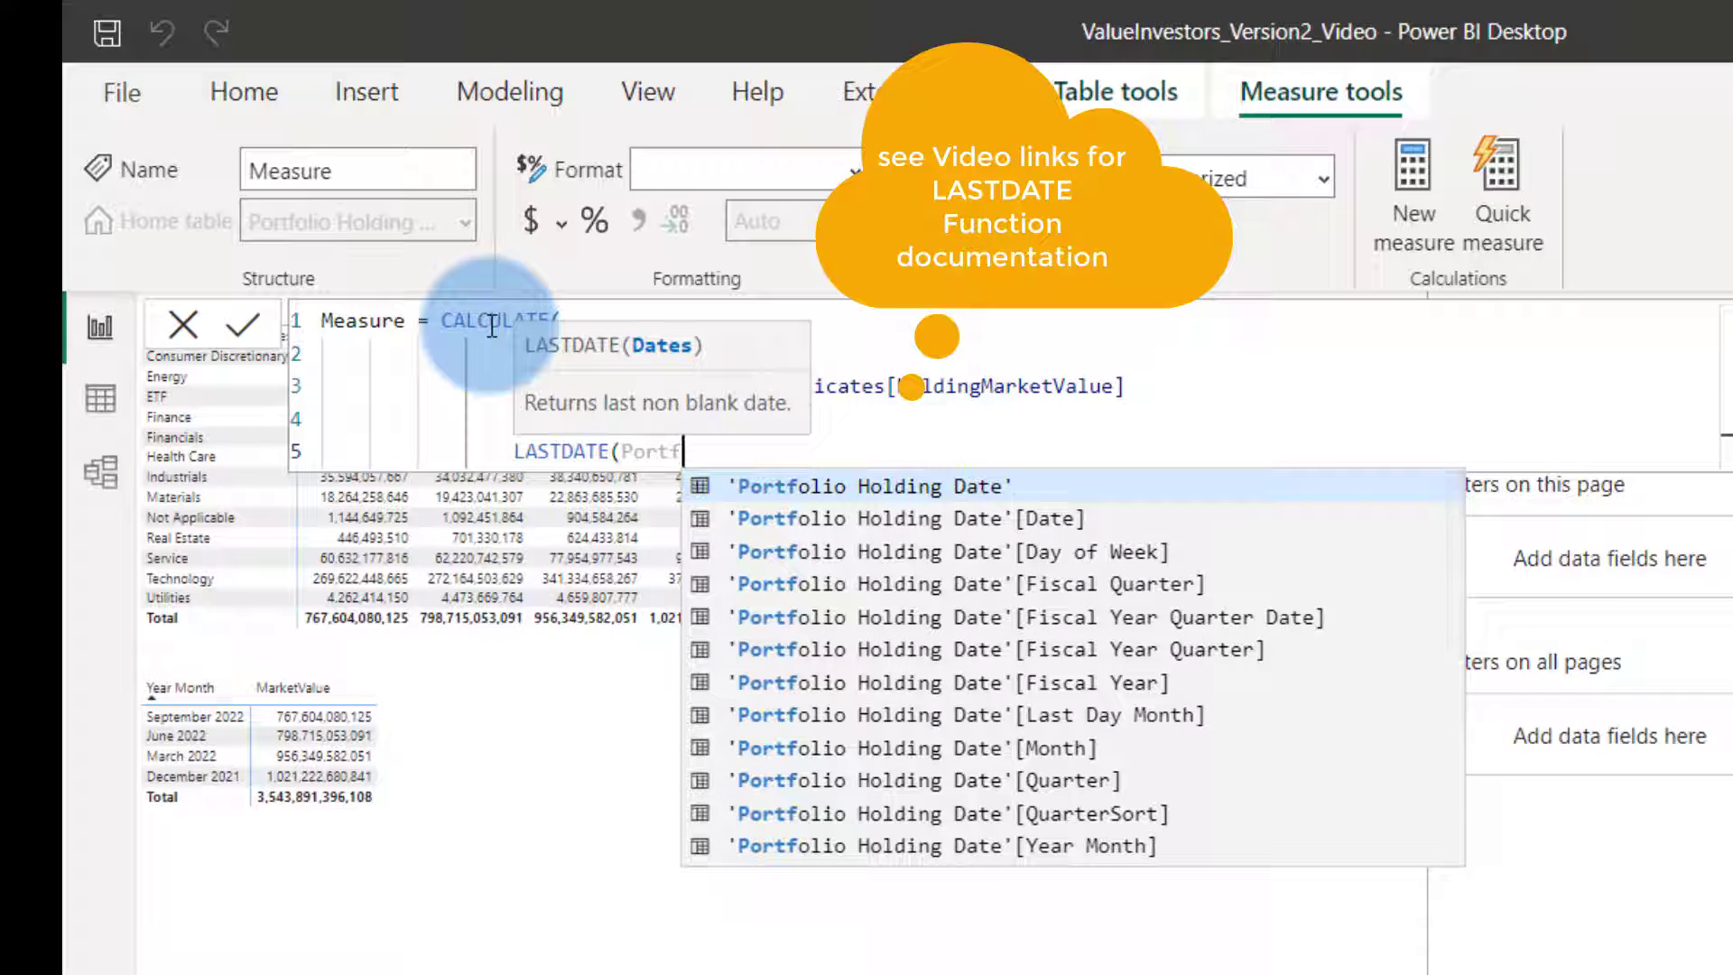
key("Down")
key("Tab")
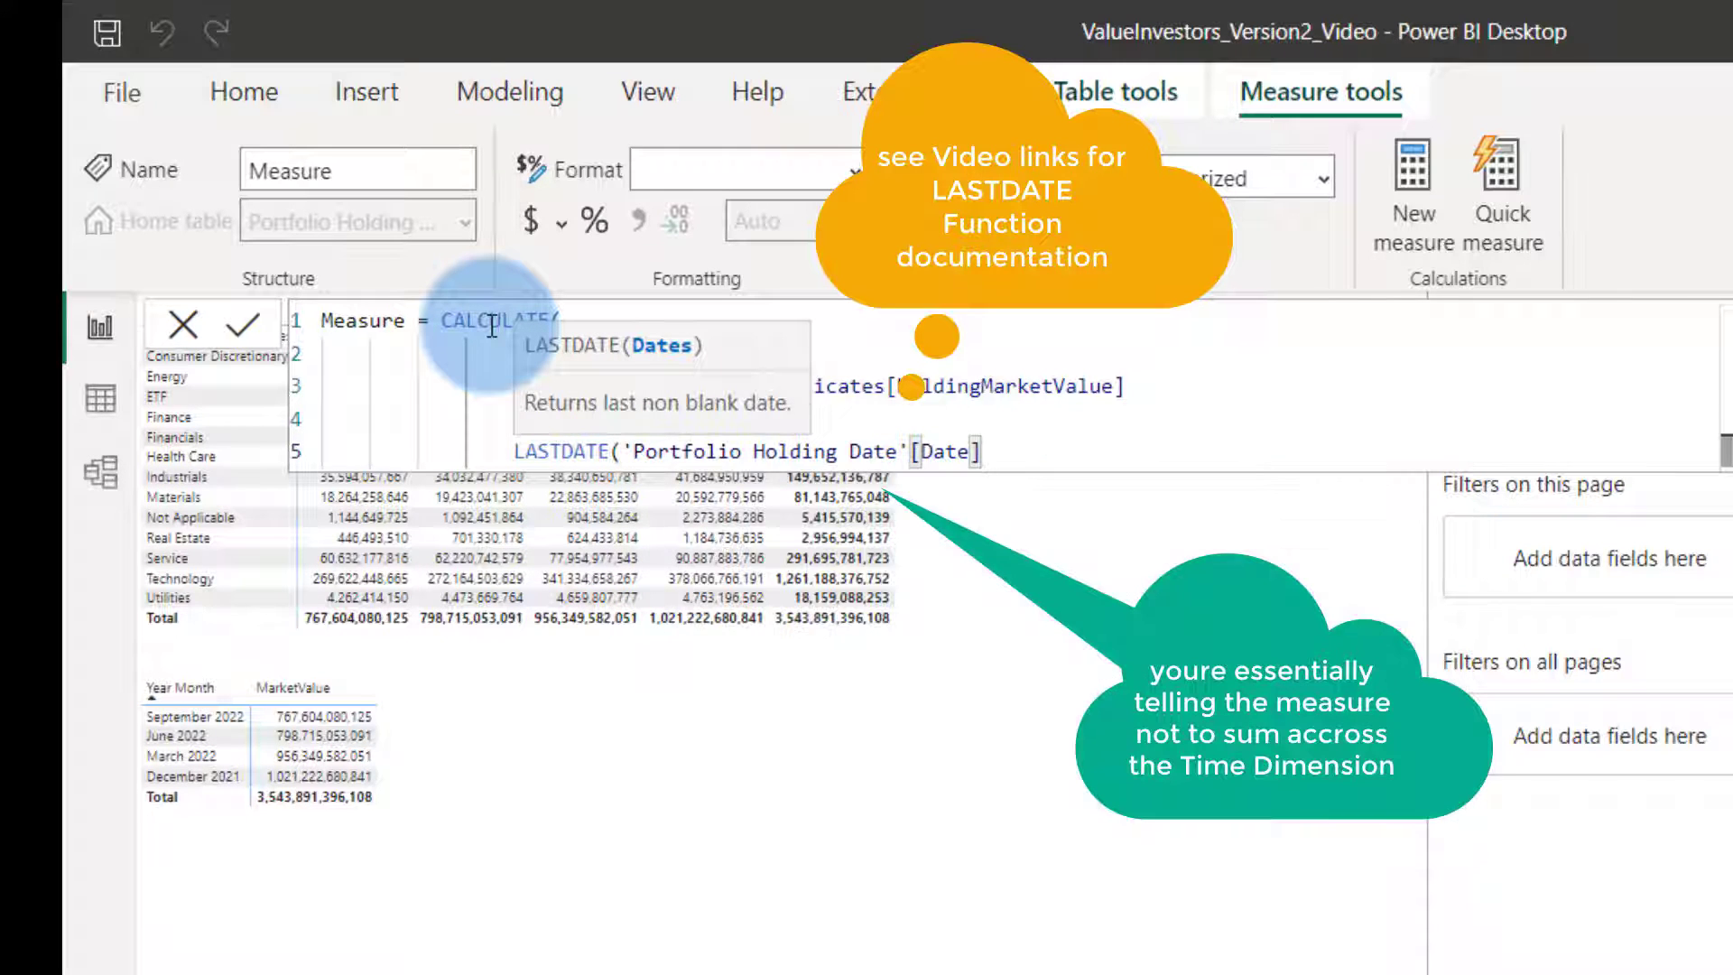
type(")")
key("Return")
type(")")
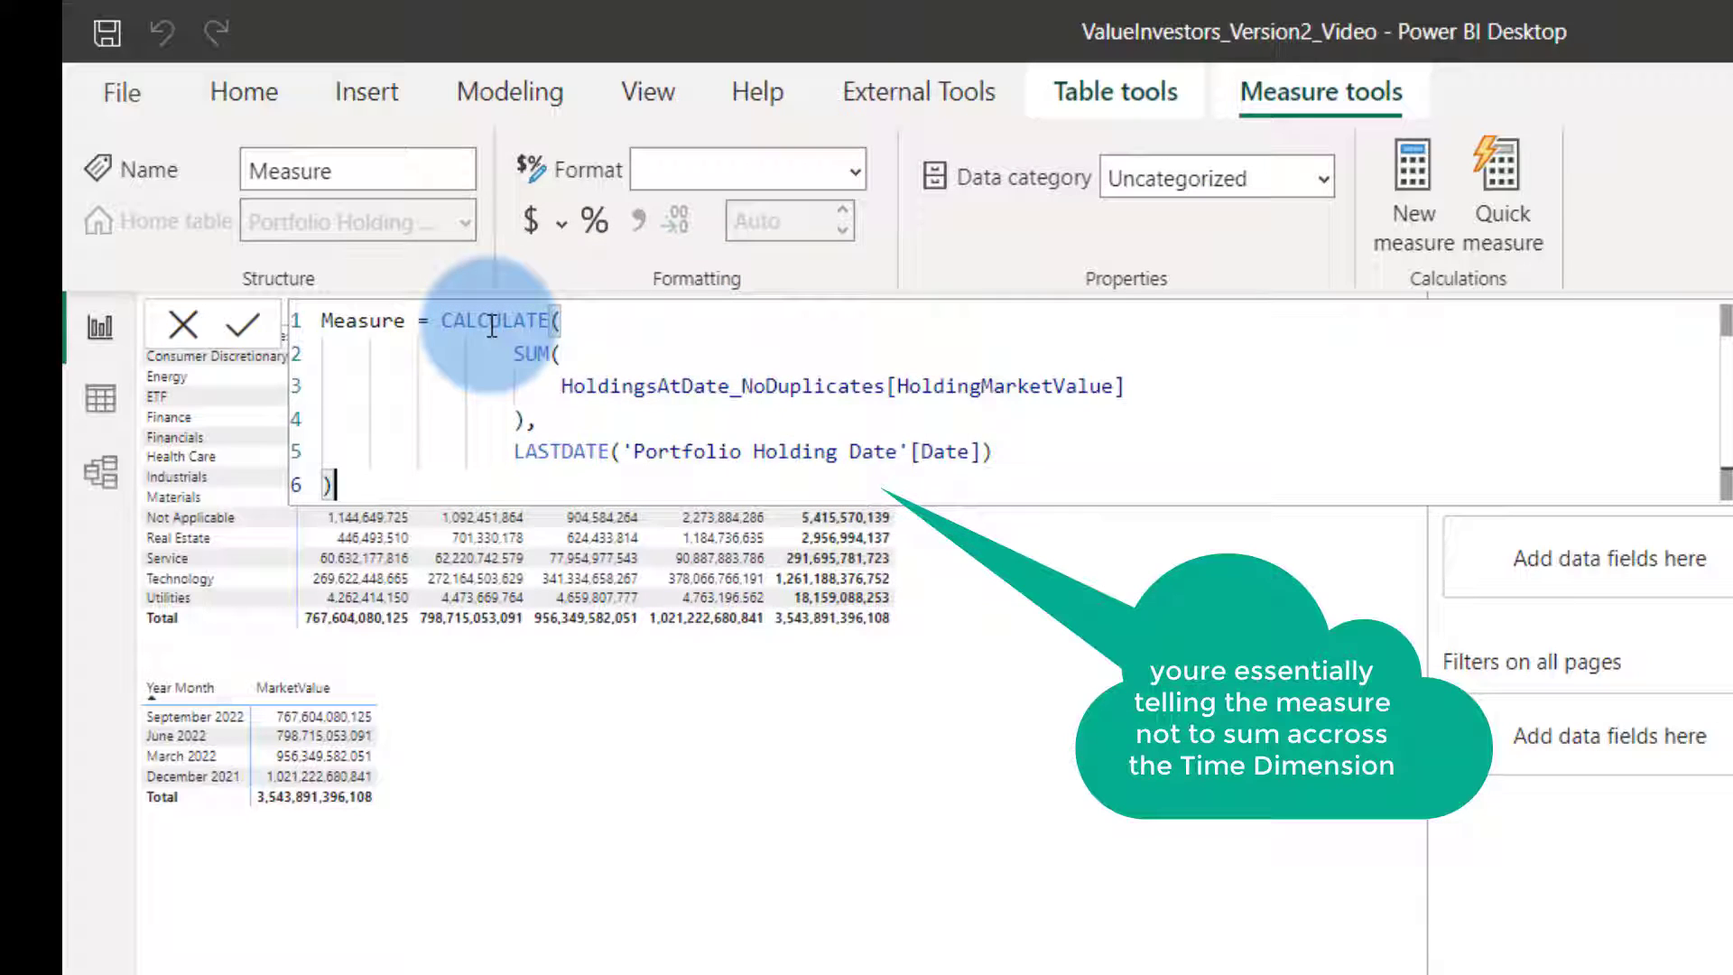
Name the measure MeaMarketValue (LastDate) in the formula and commit it
left_click(365, 322)
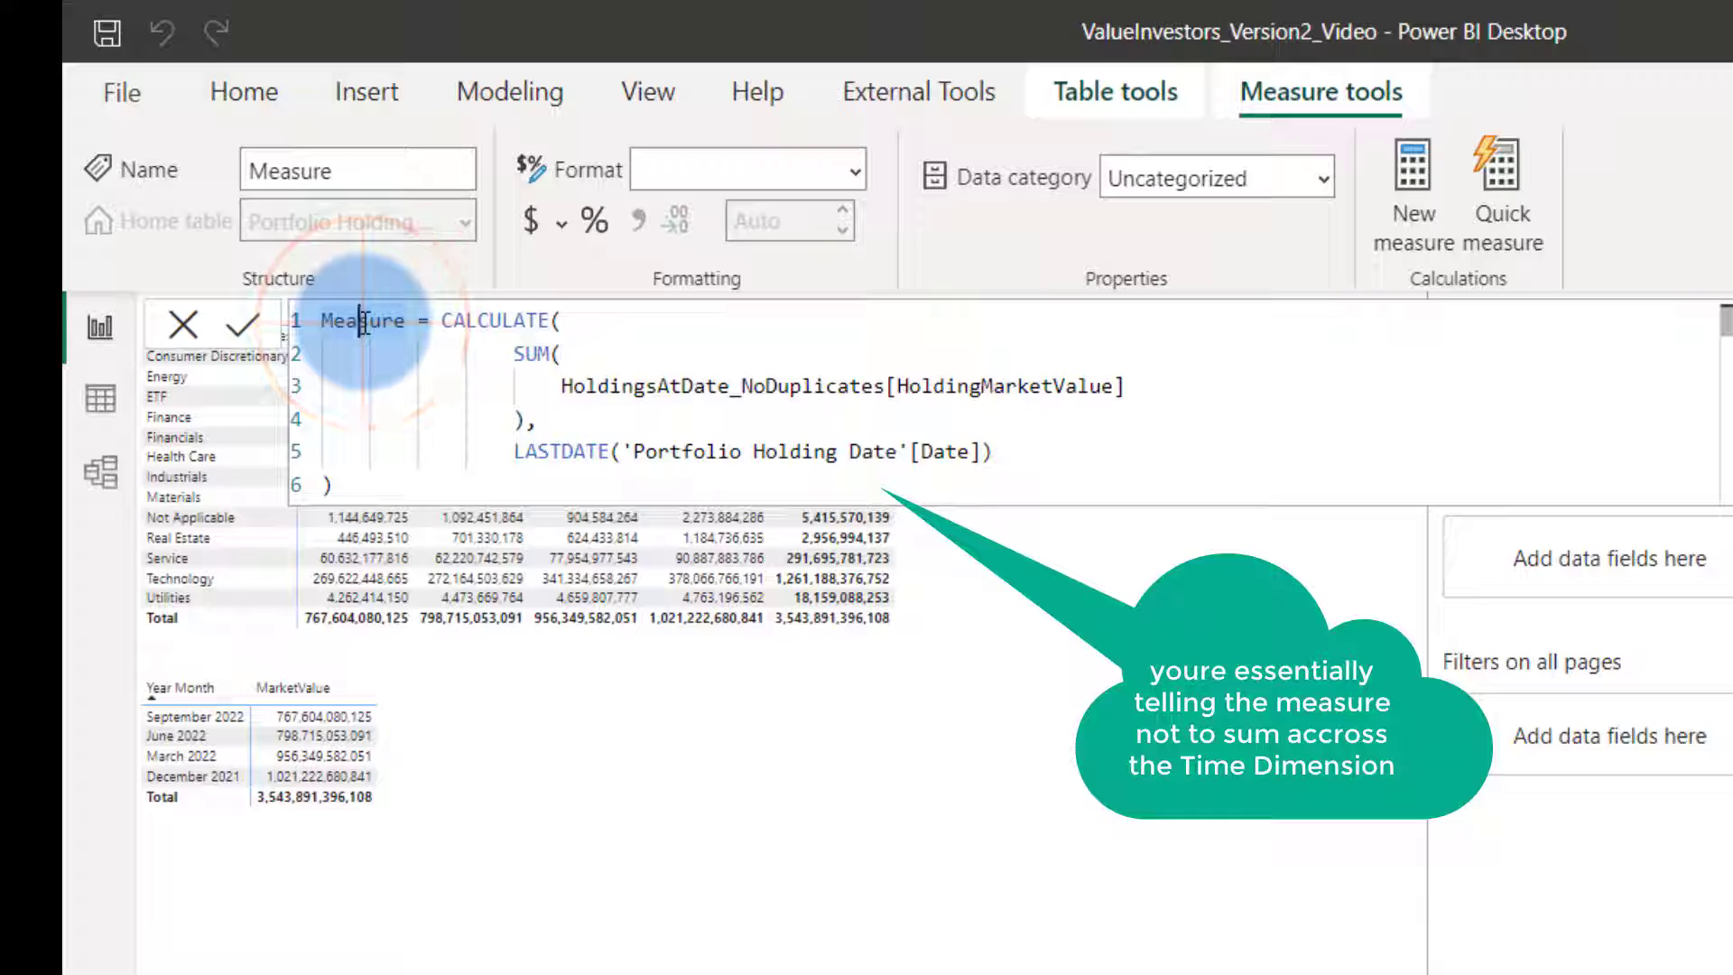
type("MarketVal")
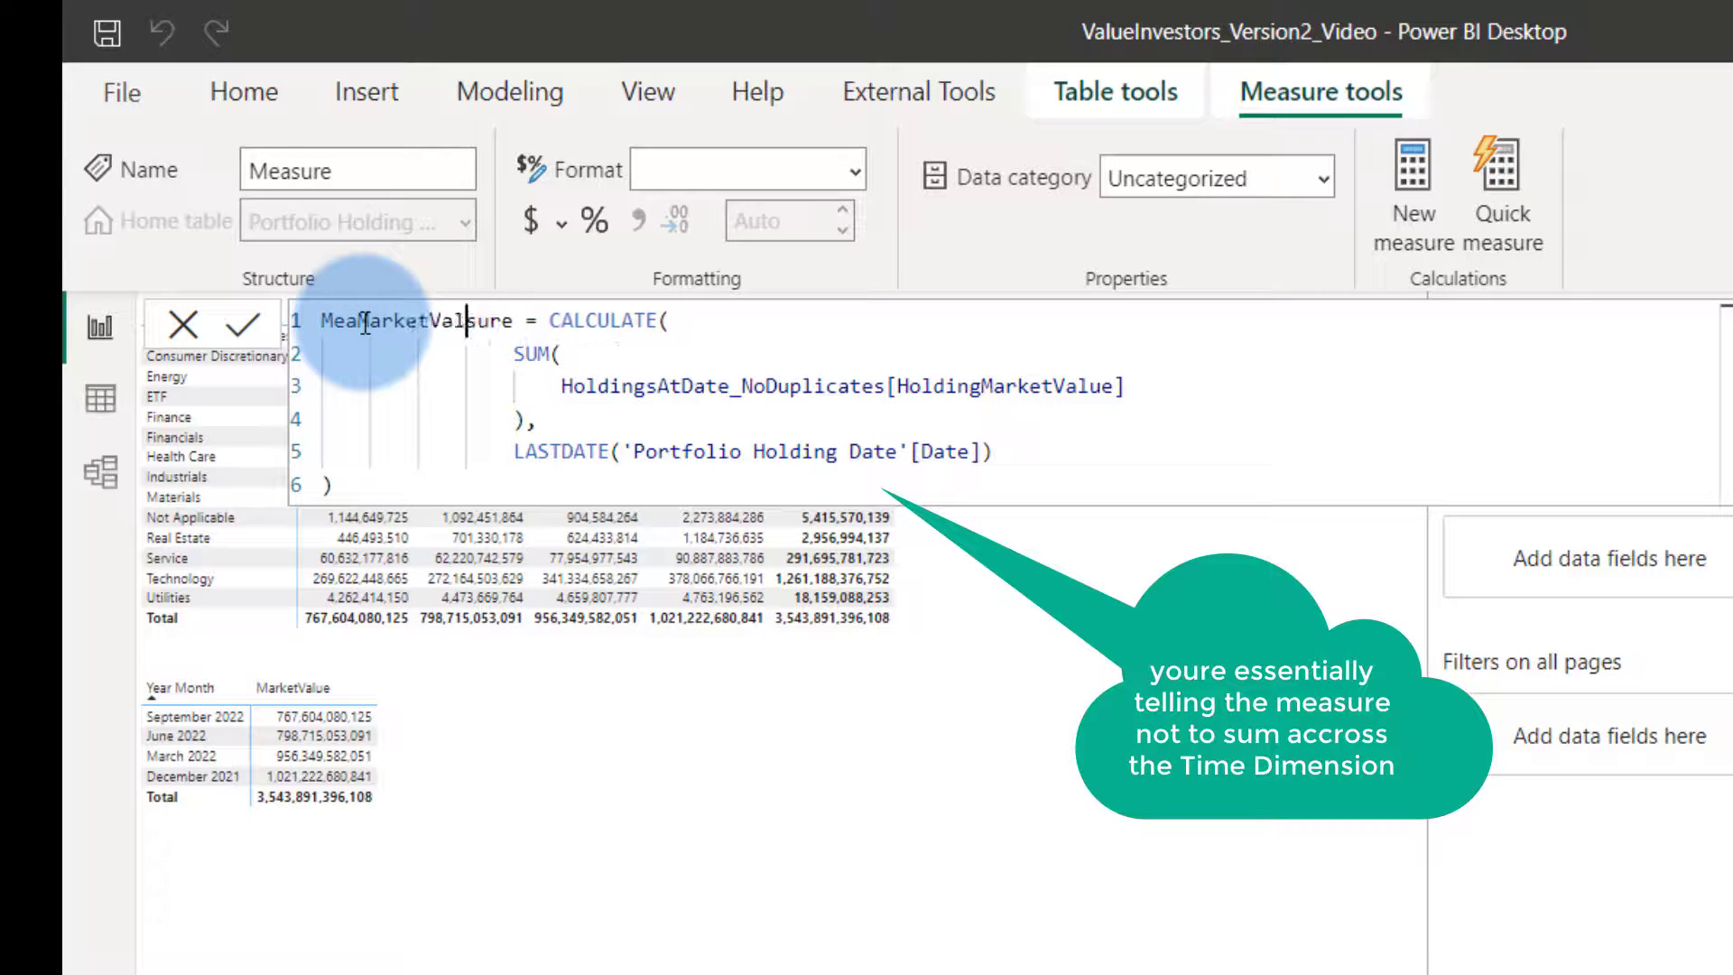
type("ue (Last")
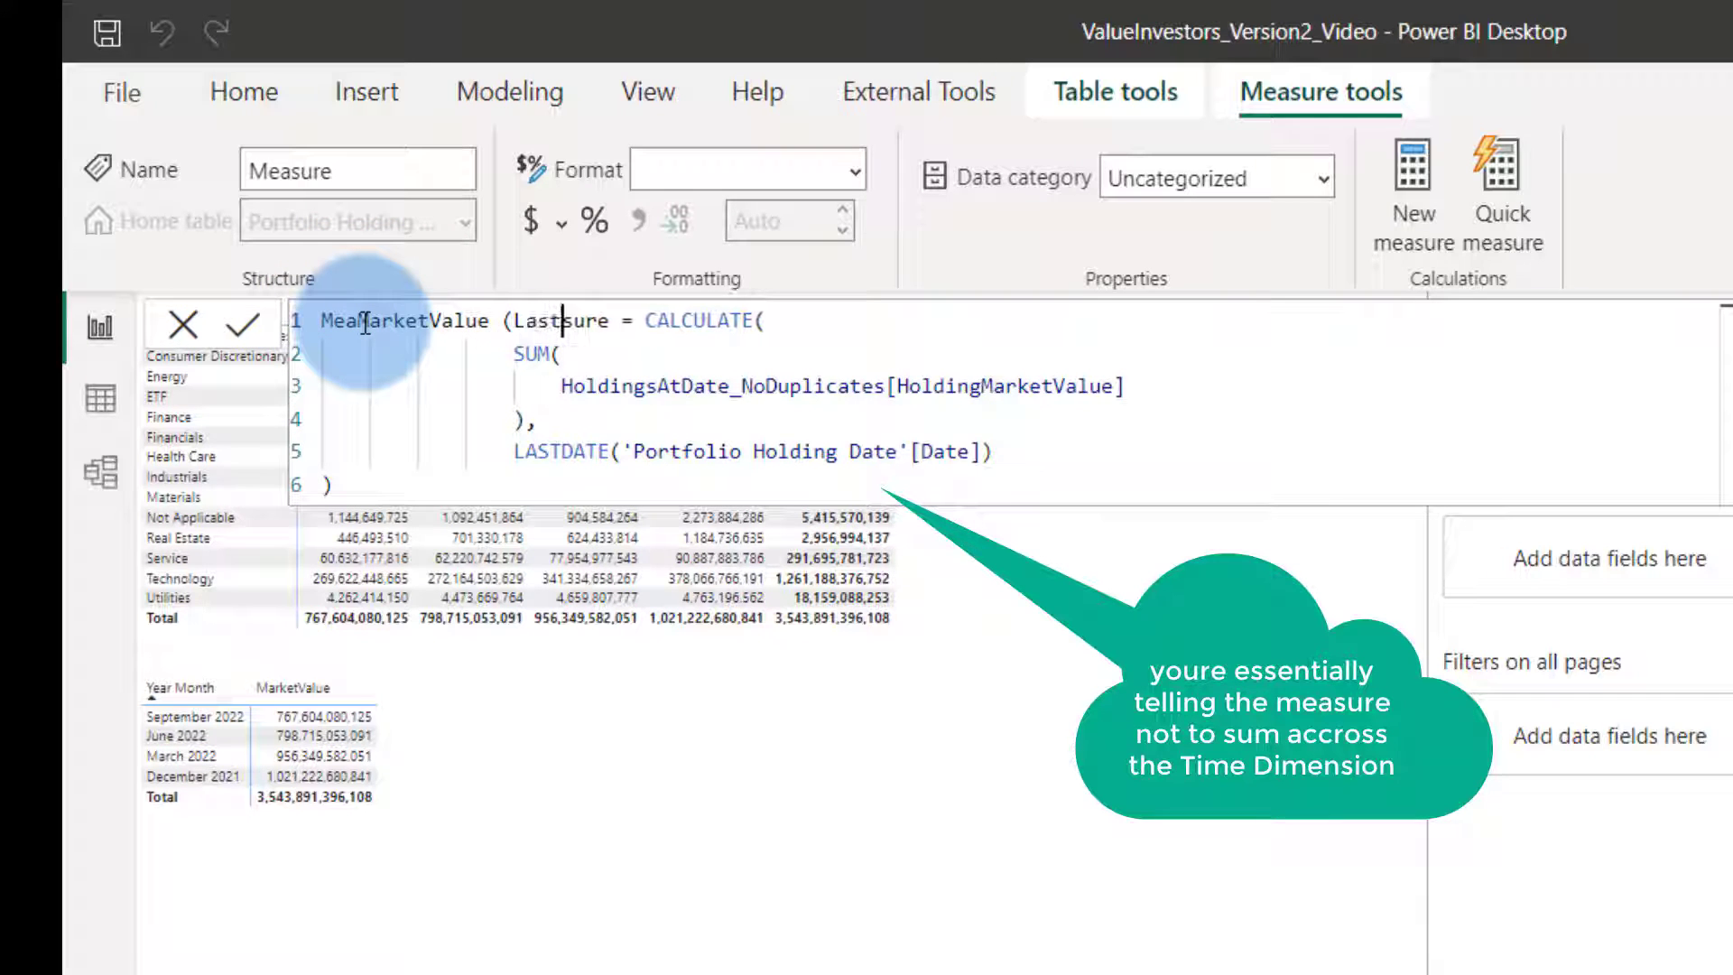
type("Date)")
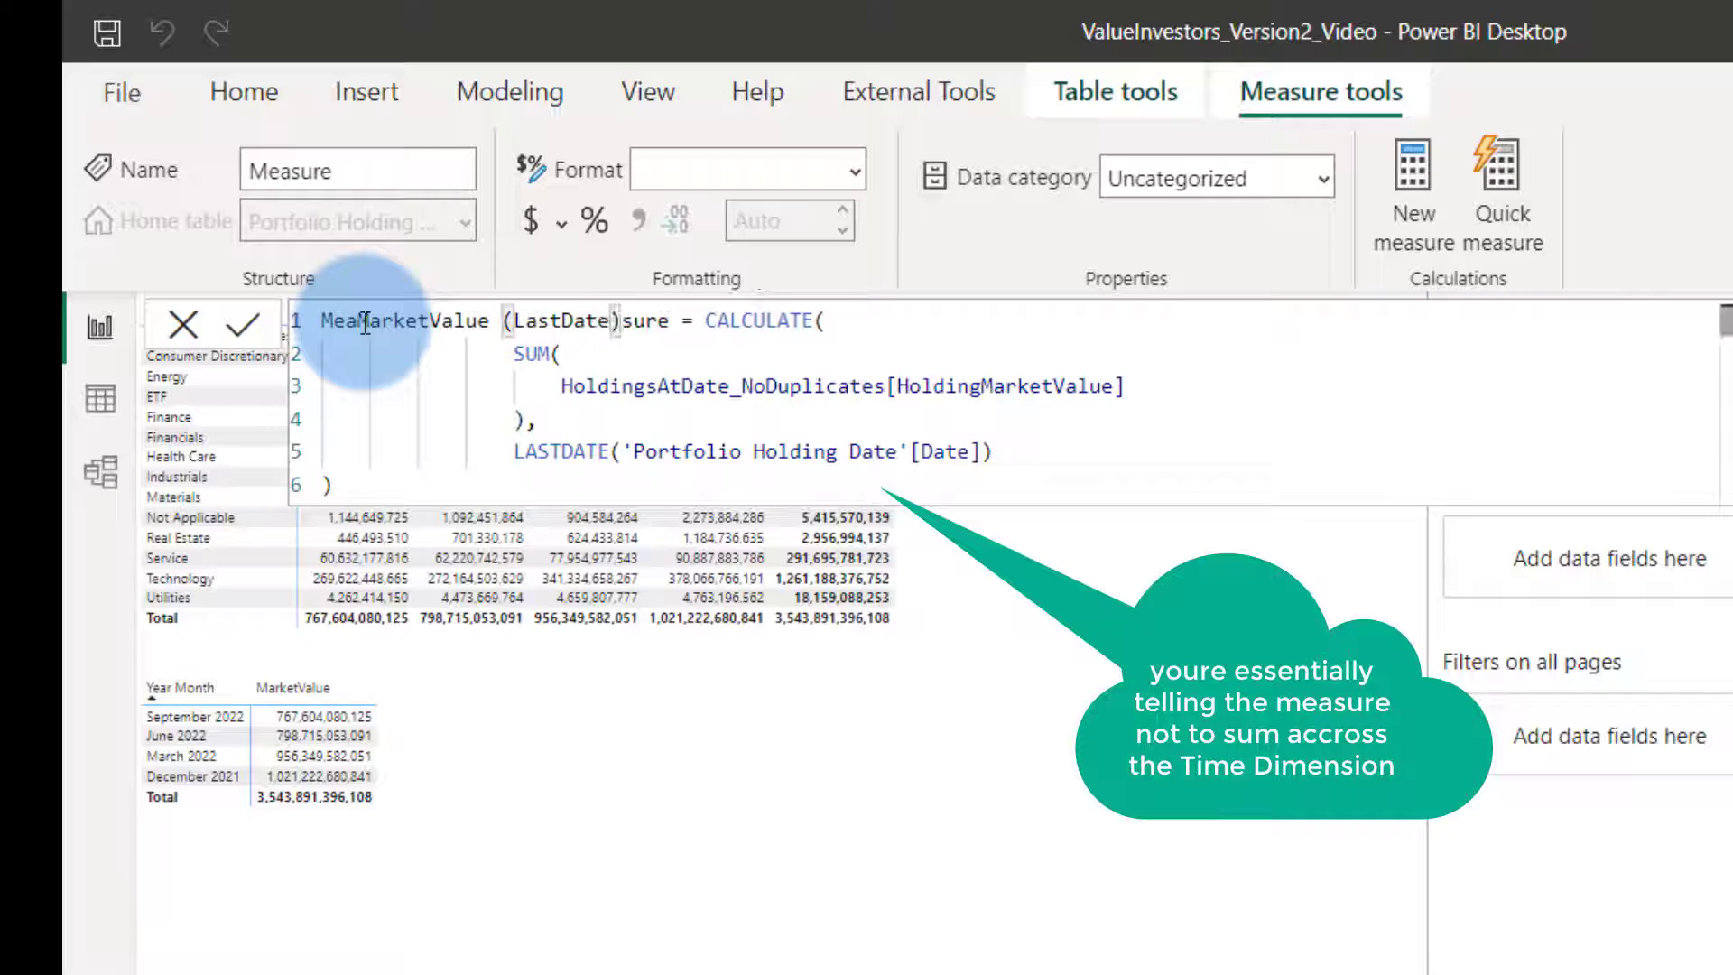
key("Delete")
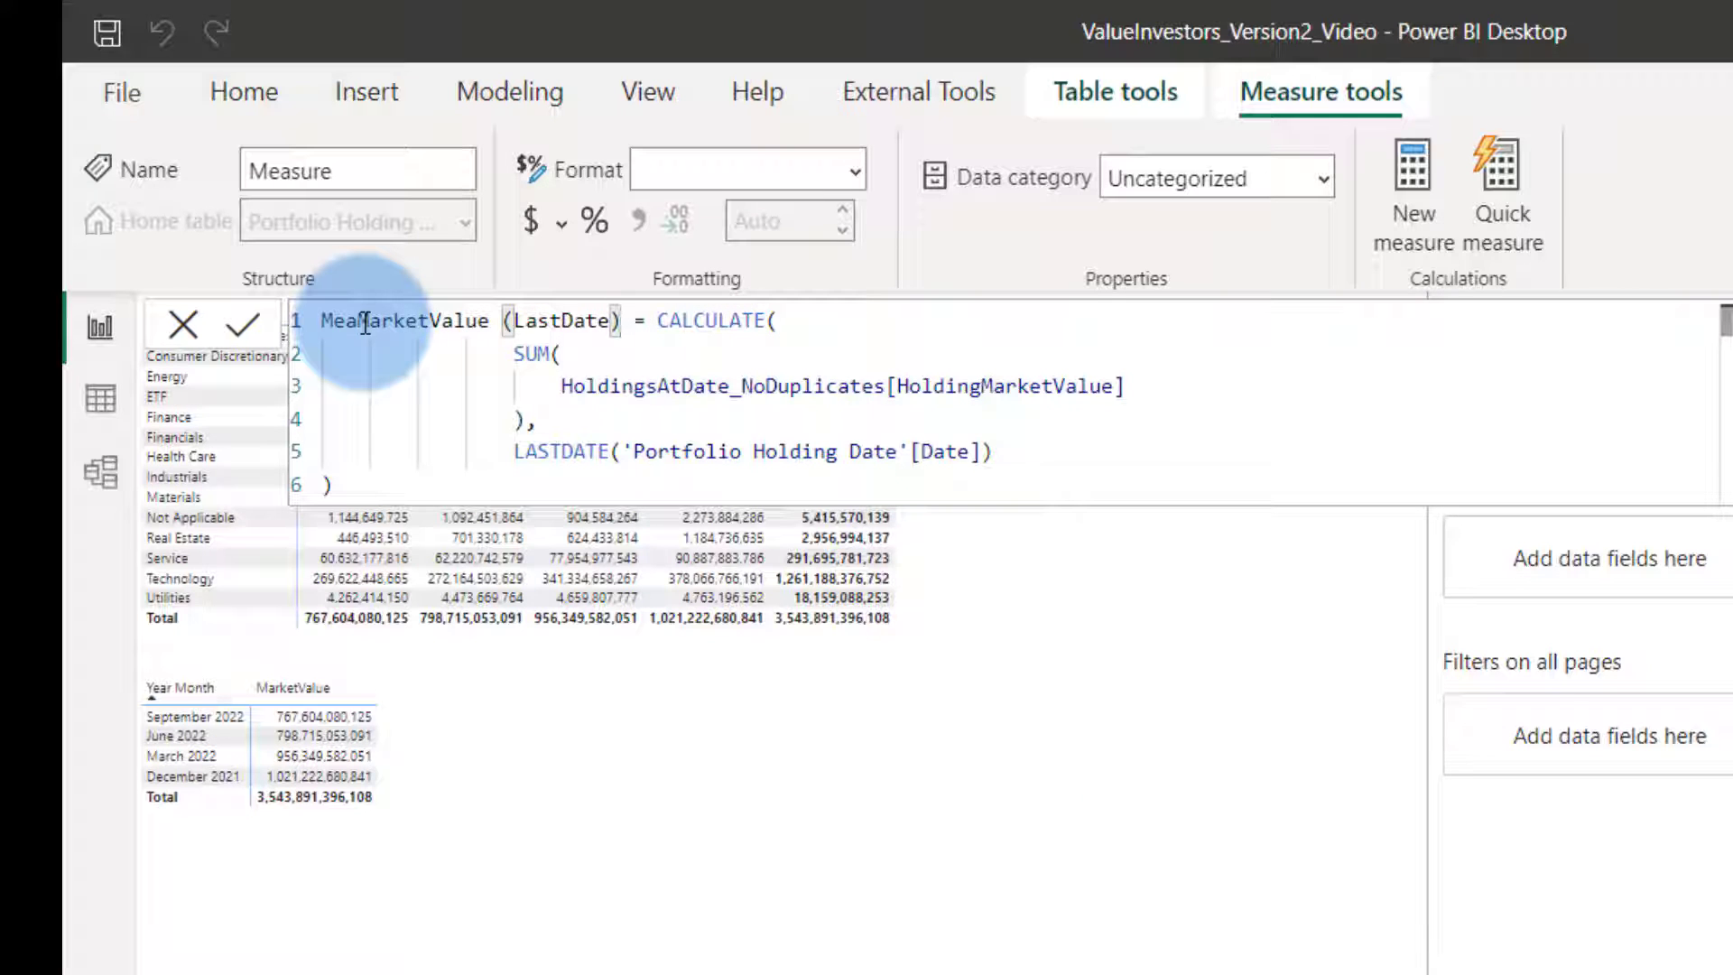
key("Return")
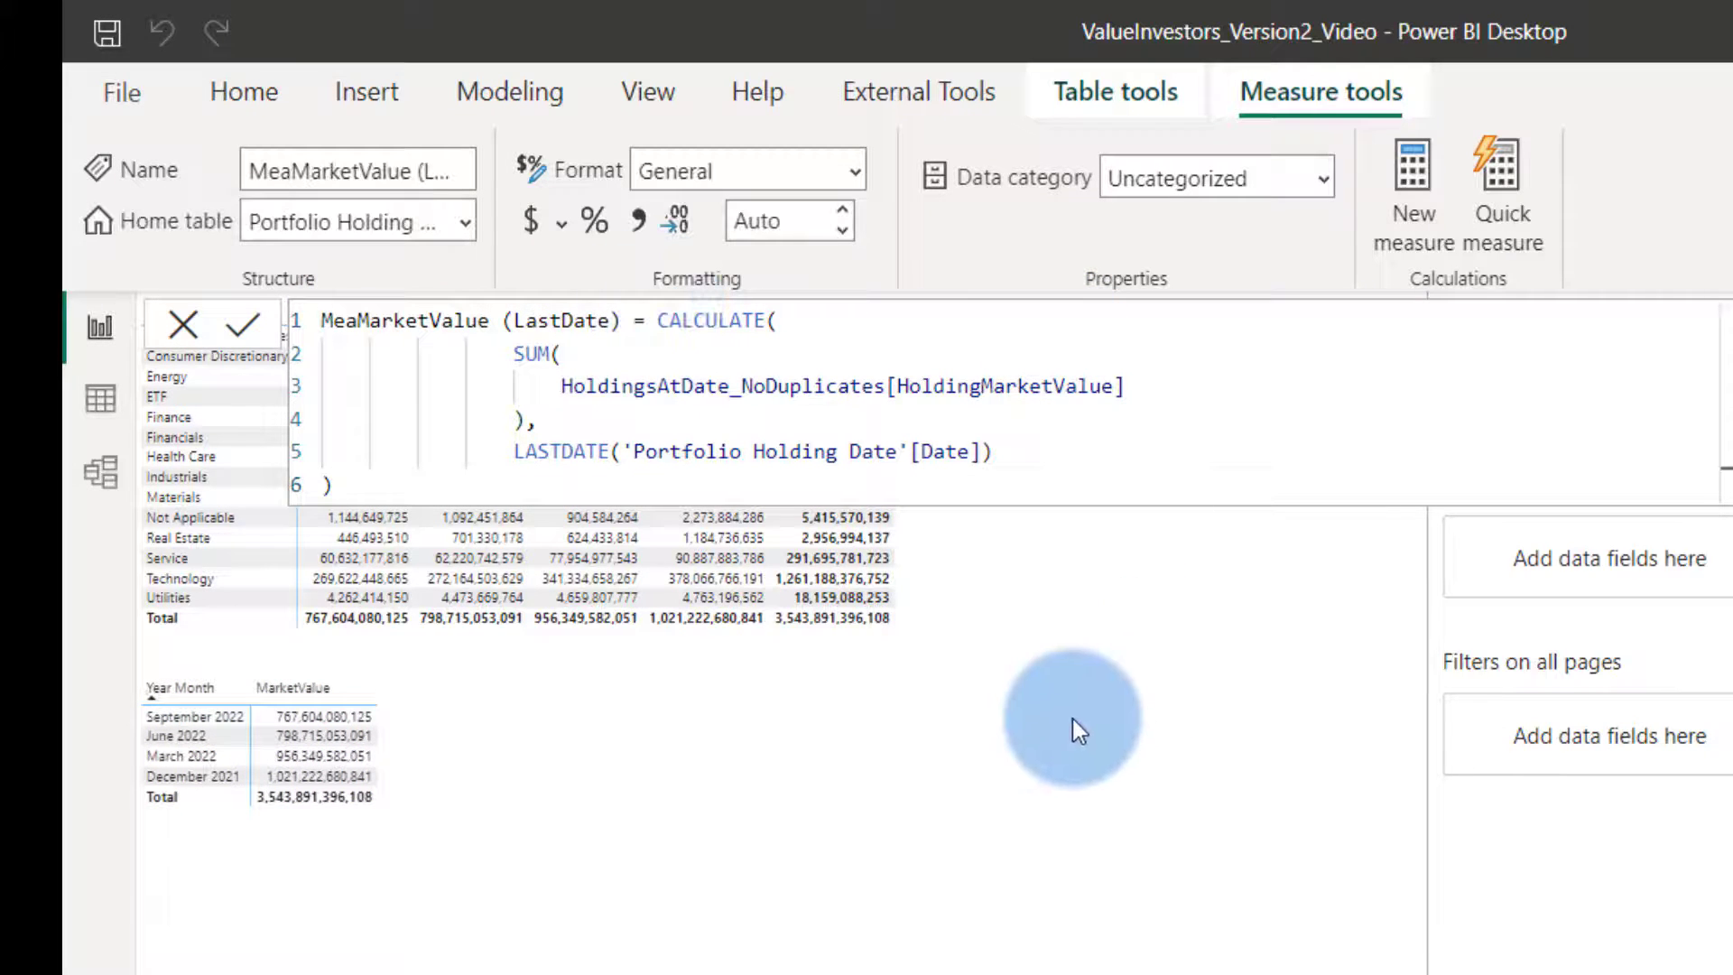
Format the MeaMarketValue (LastDate) measure as Currency with 0 decimal places
left_click(1105, 721)
left_click(1506, 350)
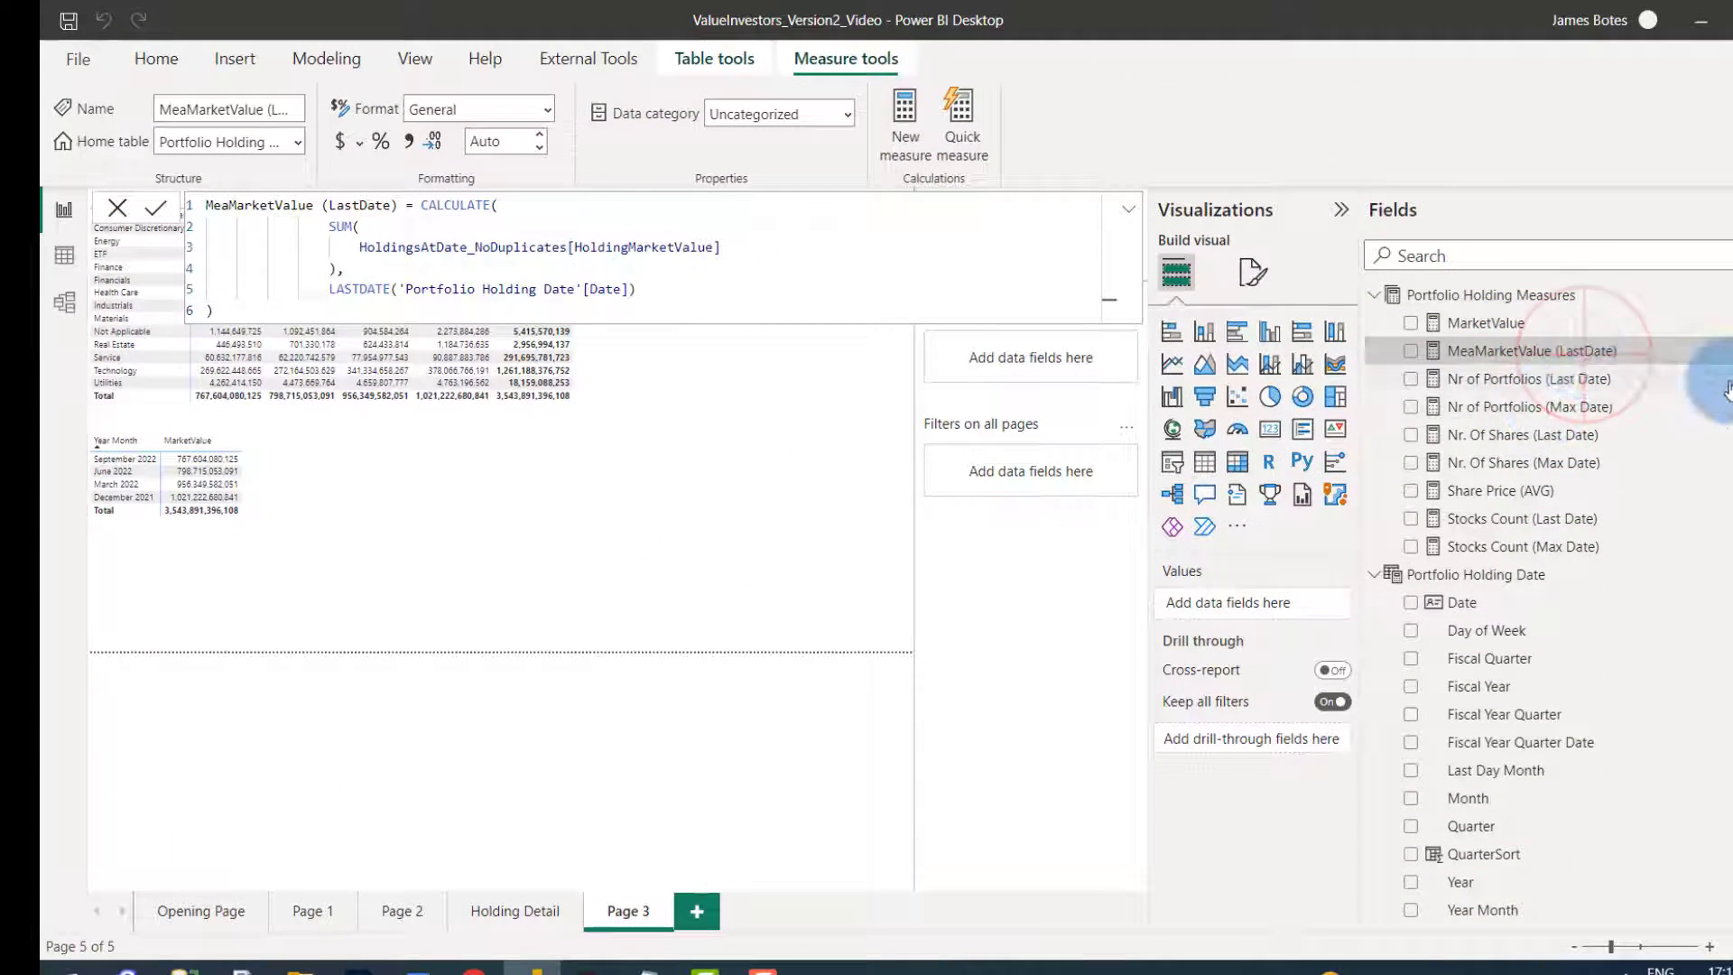
left_click(548, 109)
left_click(512, 143)
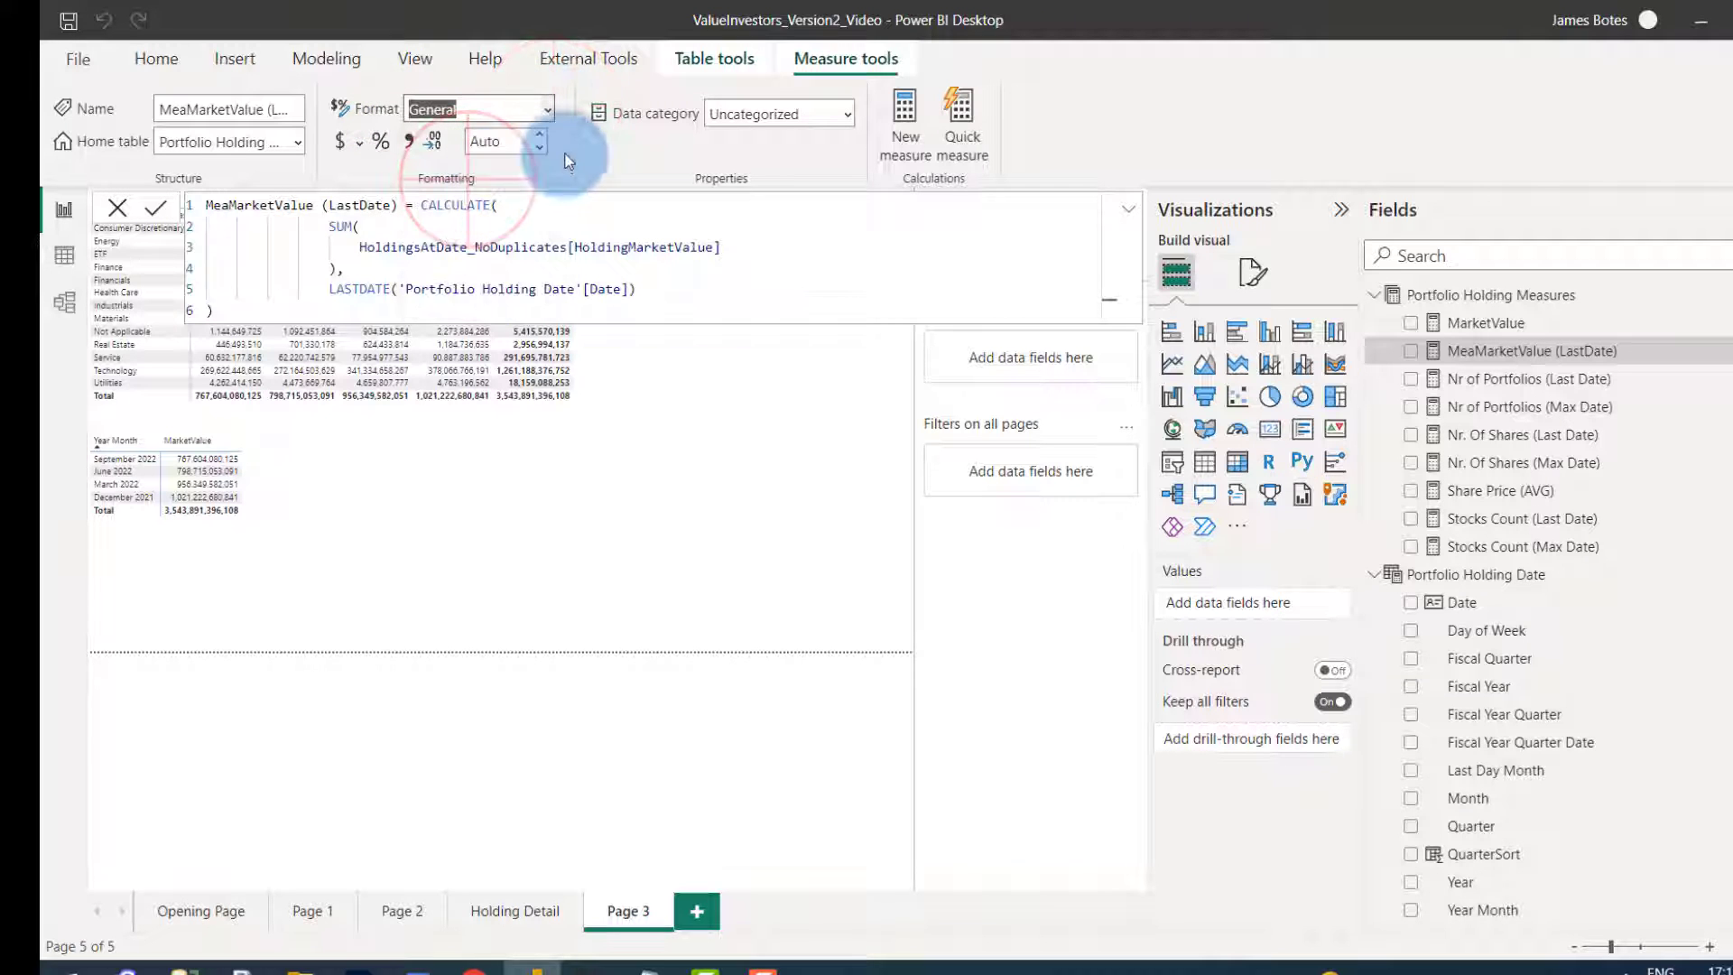
left_click(517, 141)
type("0")
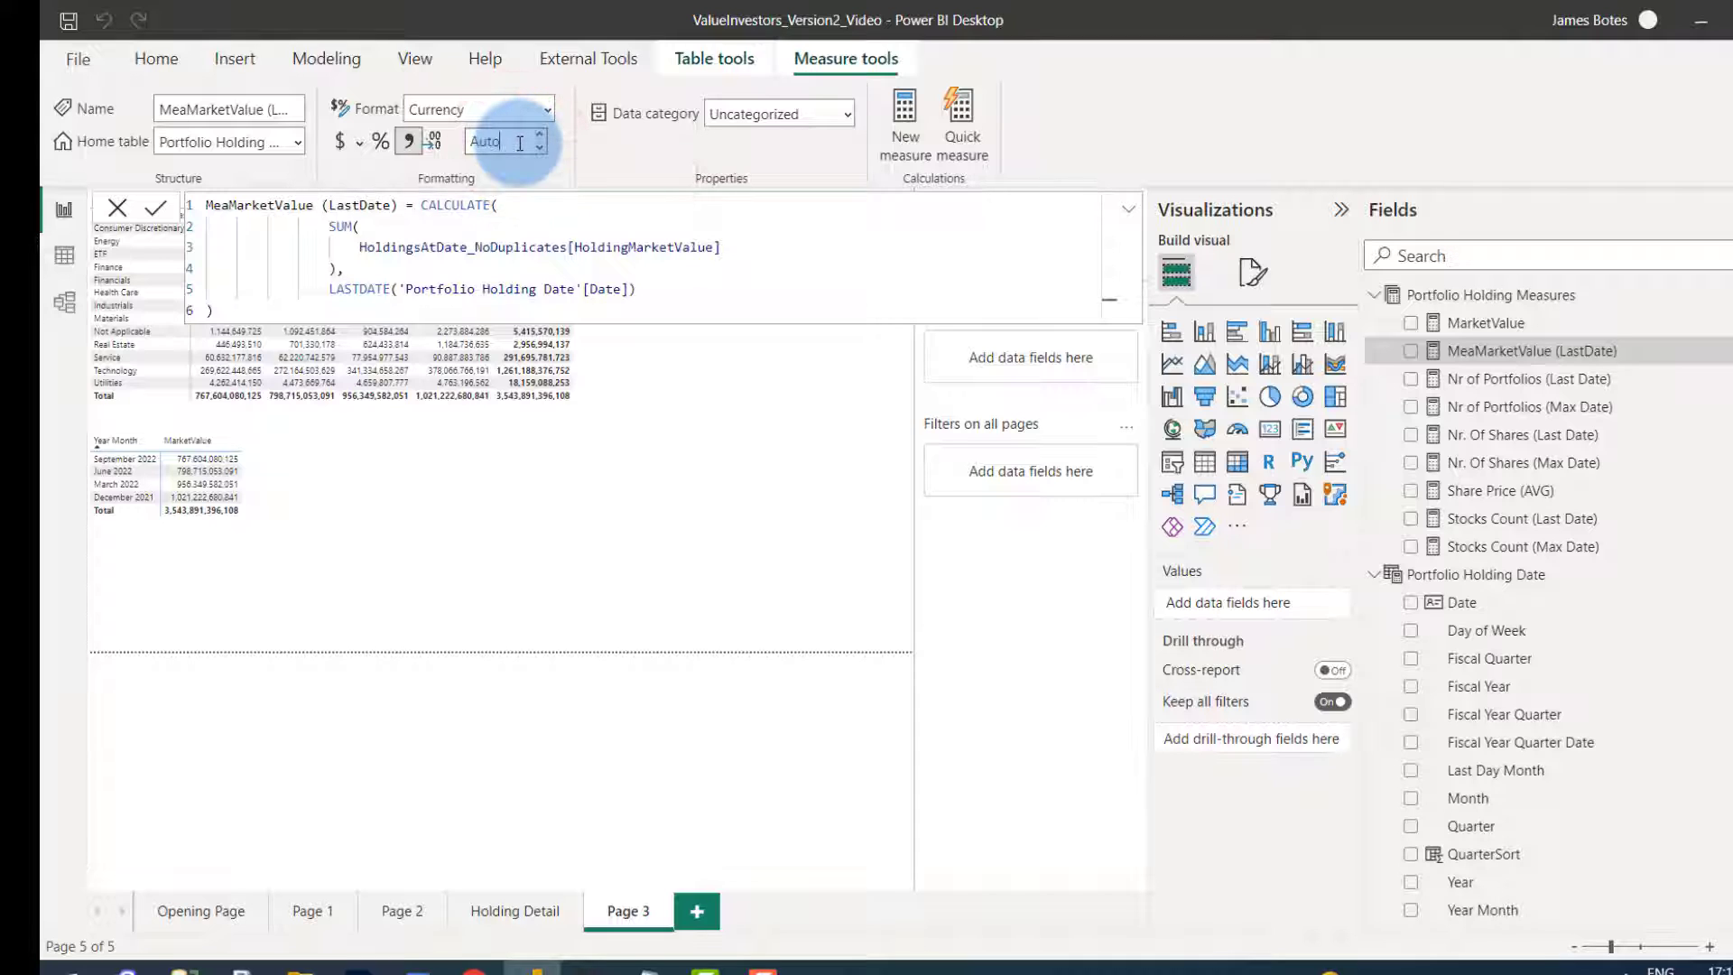
left_click(652, 389)
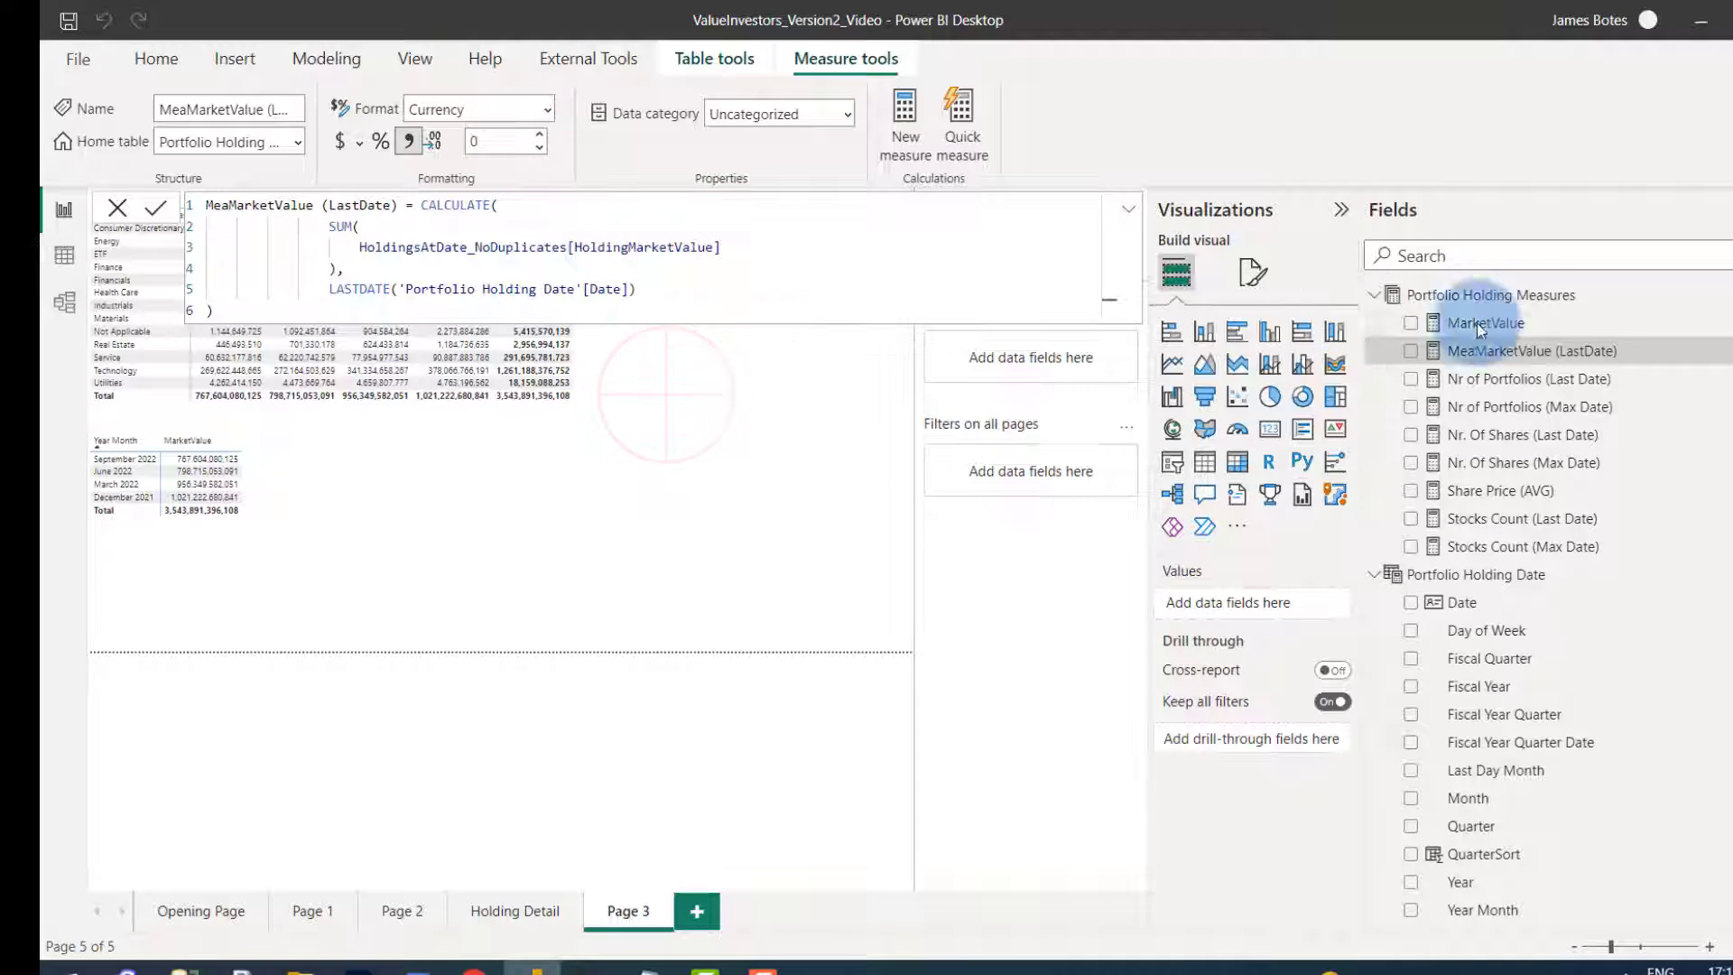
Add MeaMarketValue (LastDate) to the Year Month matrix values and widen the matrix to fit all three columns
left_click_drag(1535, 351, 1464, 387)
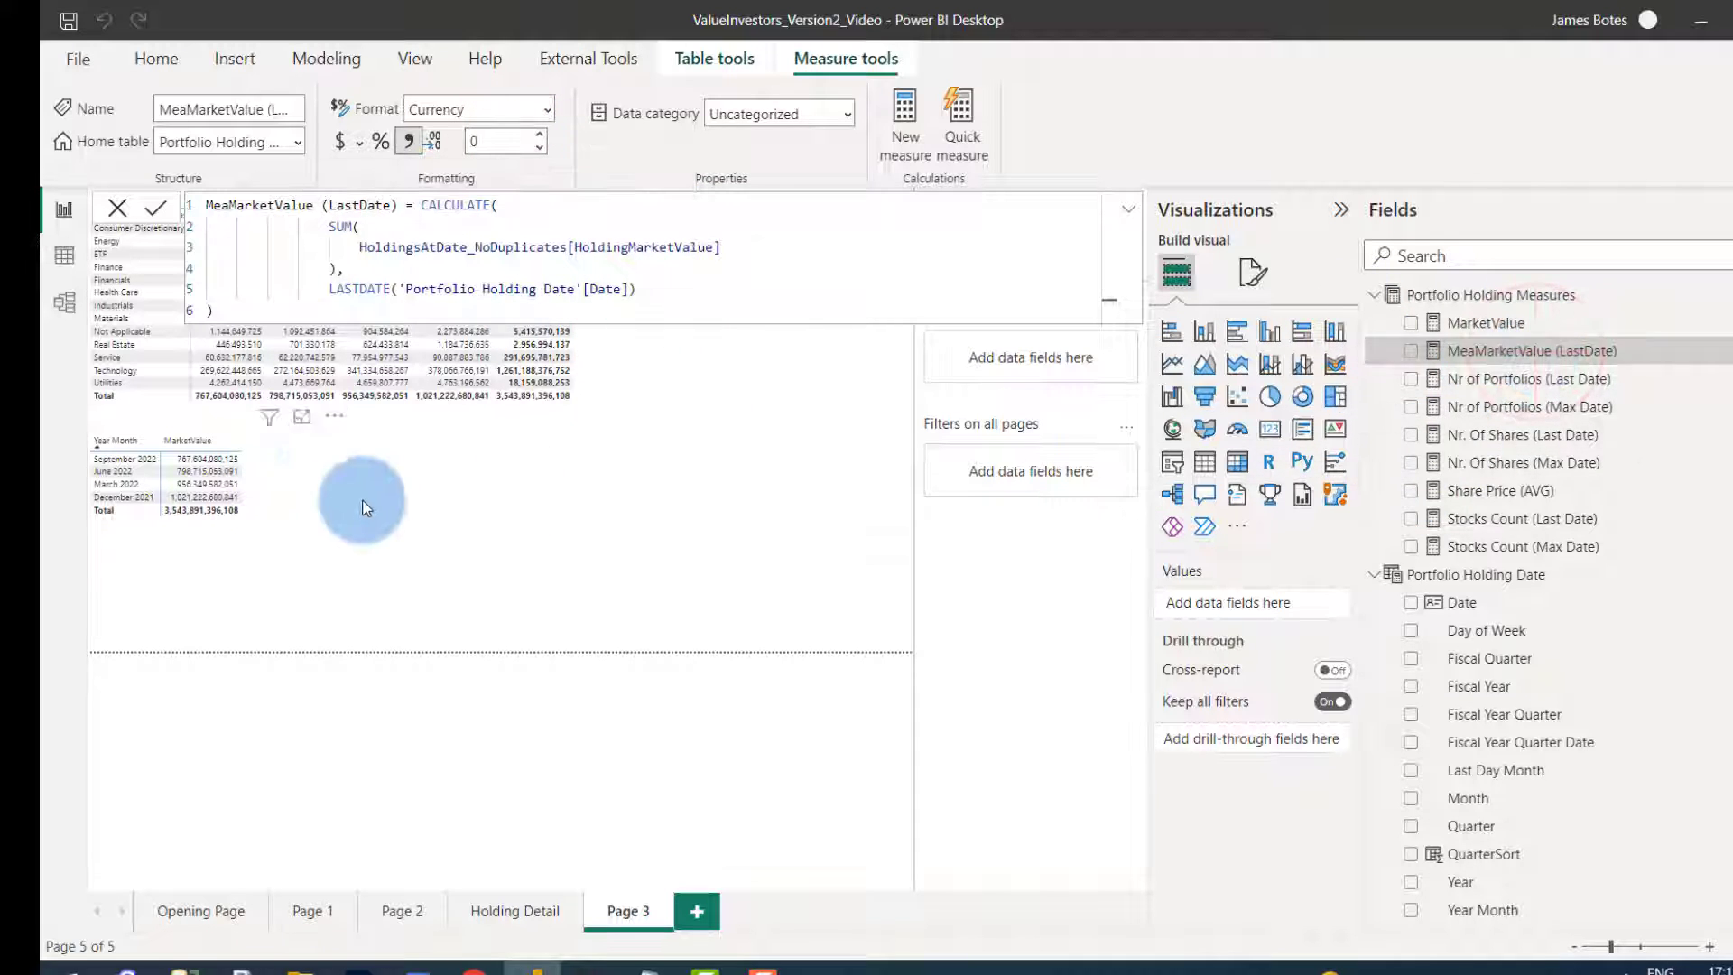
left_click(322, 478)
left_click_drag(1586, 348, 1296, 760)
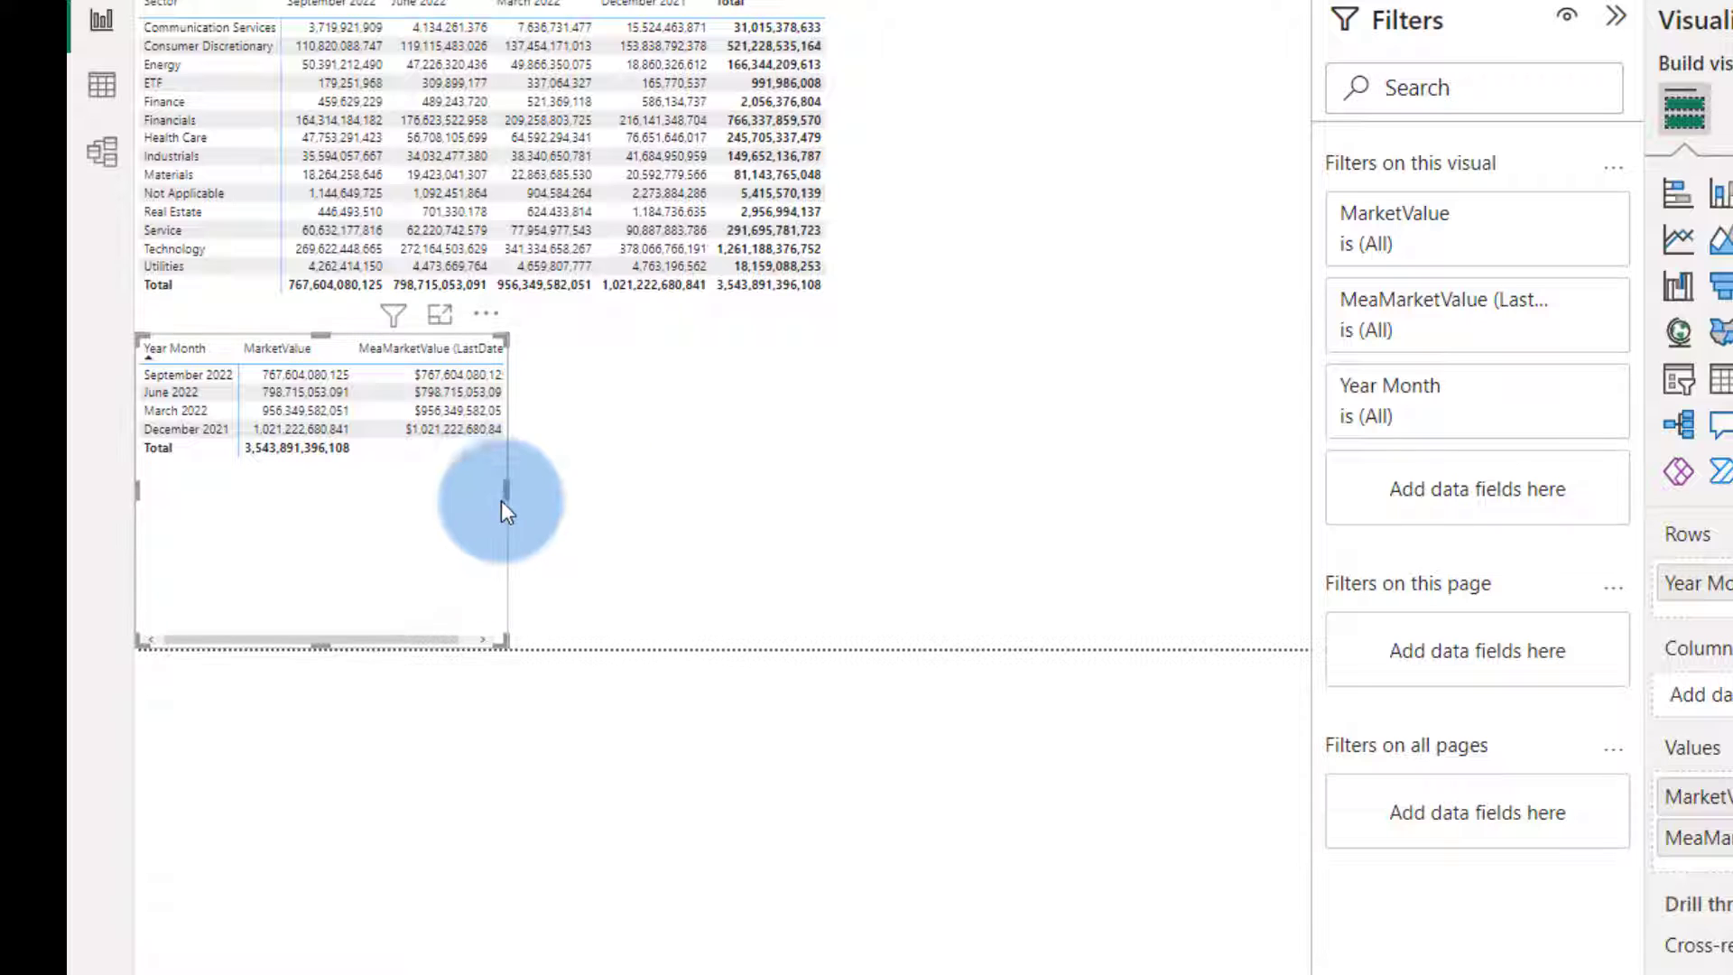
left_click_drag(505, 490, 769, 525)
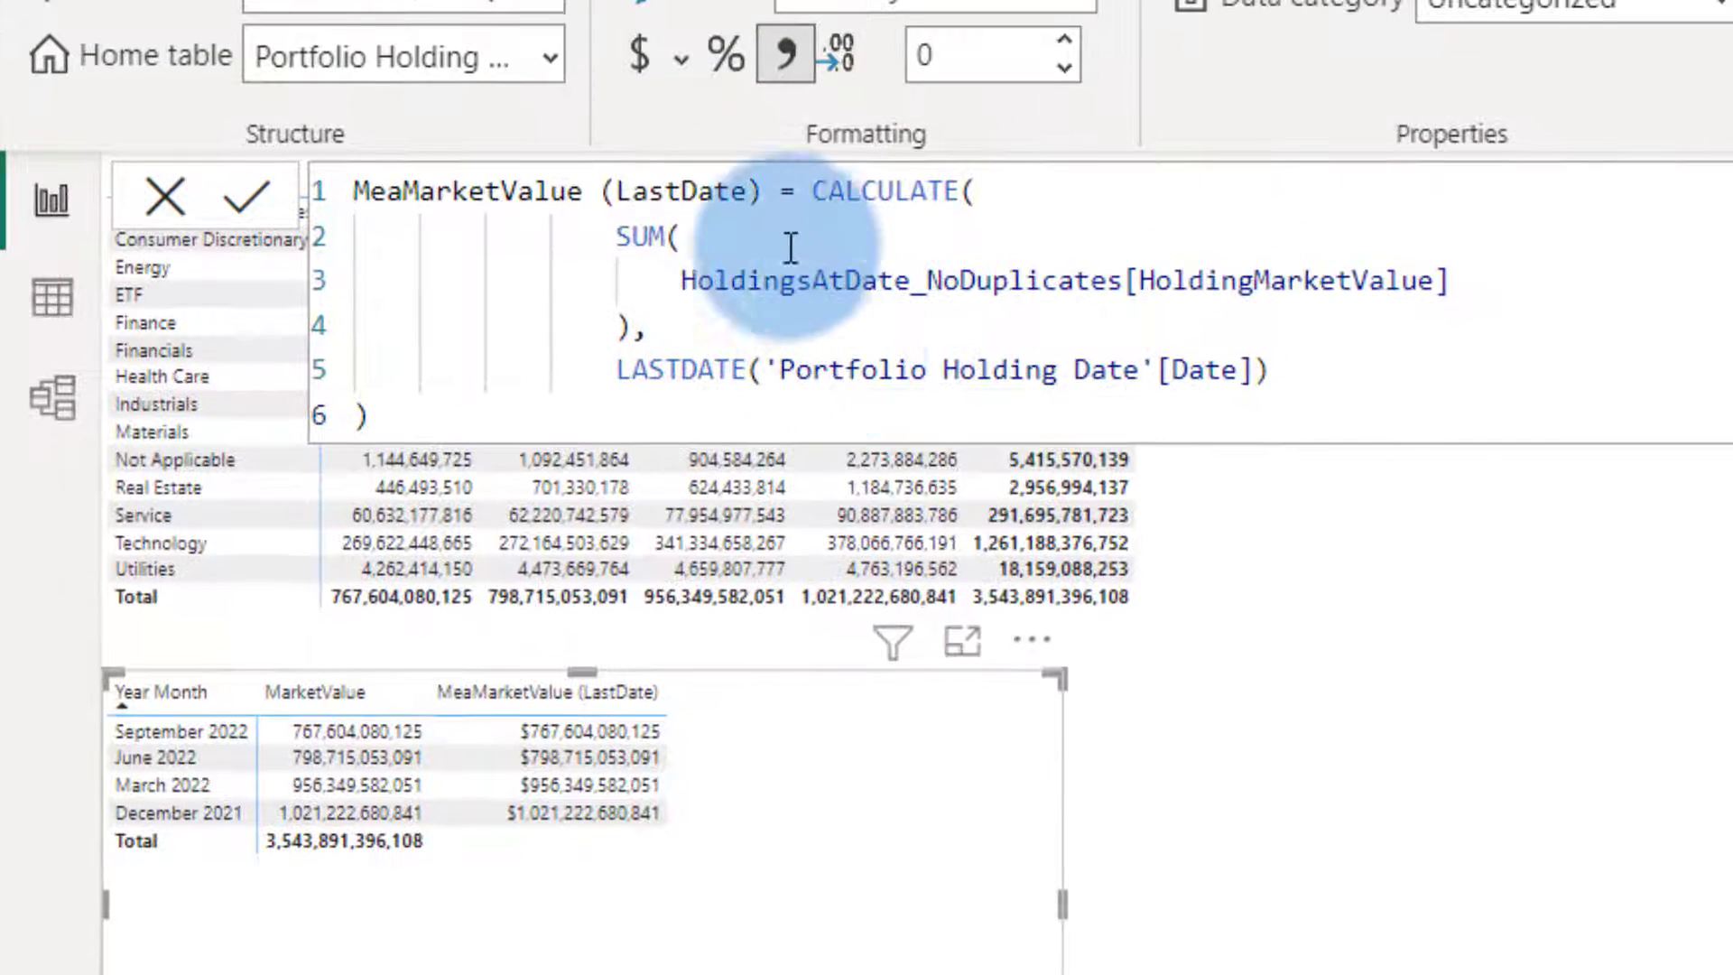
left_click_drag(618, 234, 650, 327)
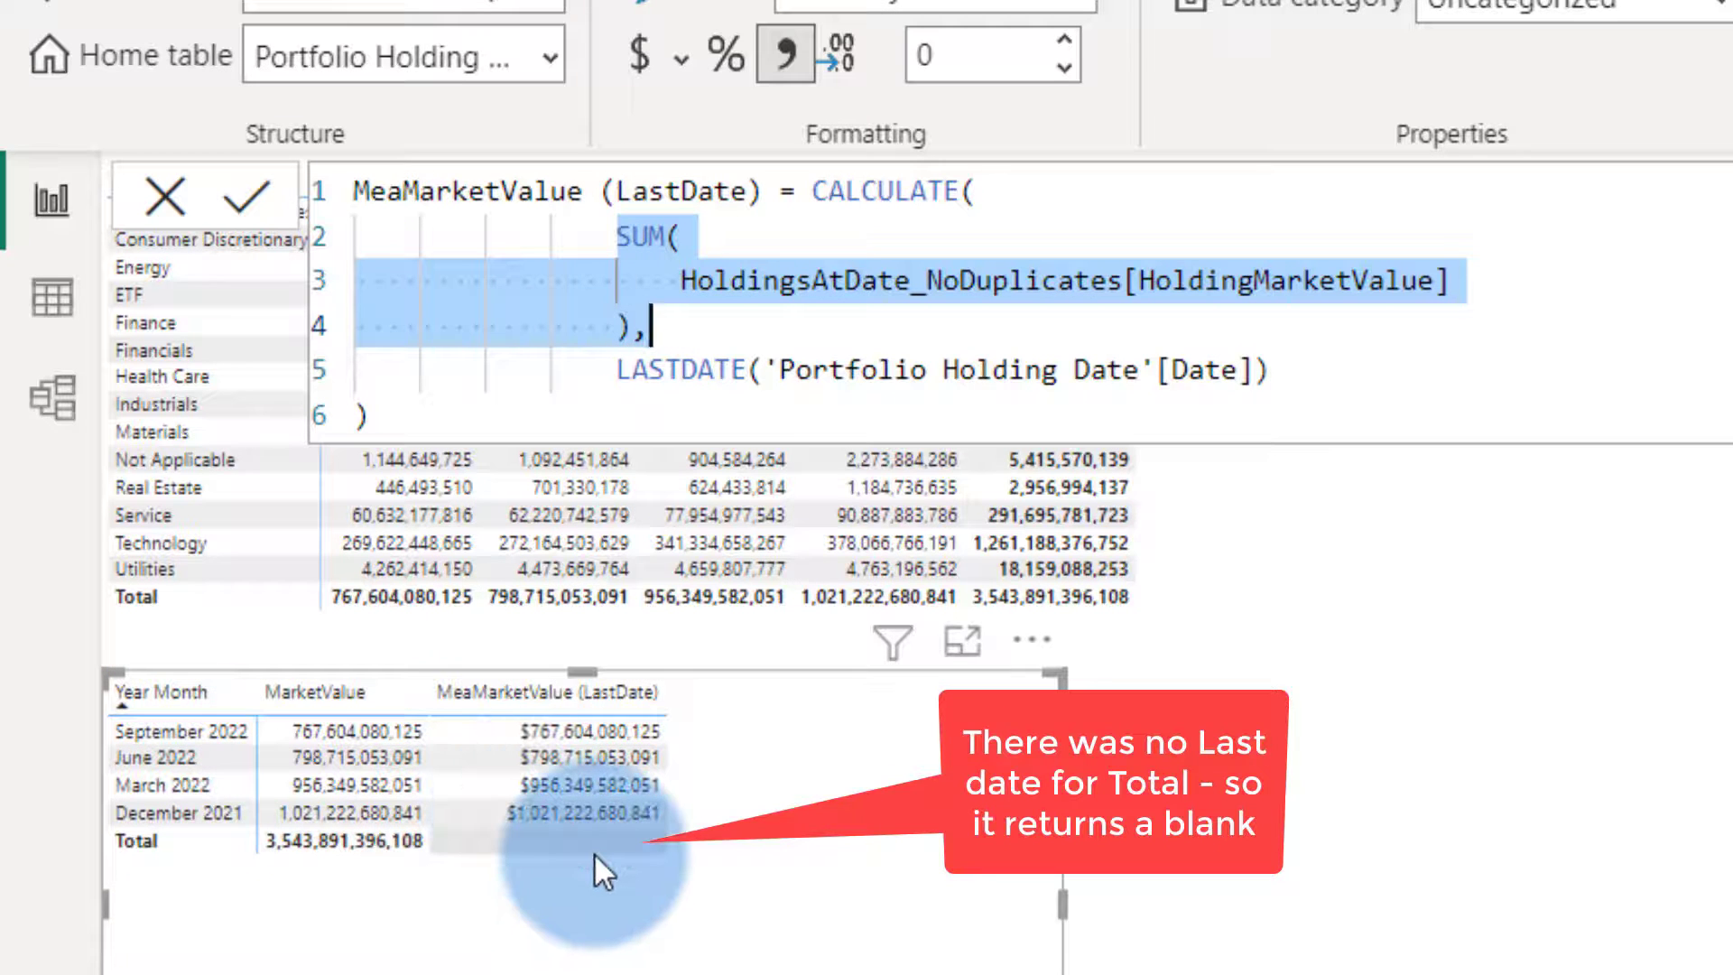
left_click(1481, 646)
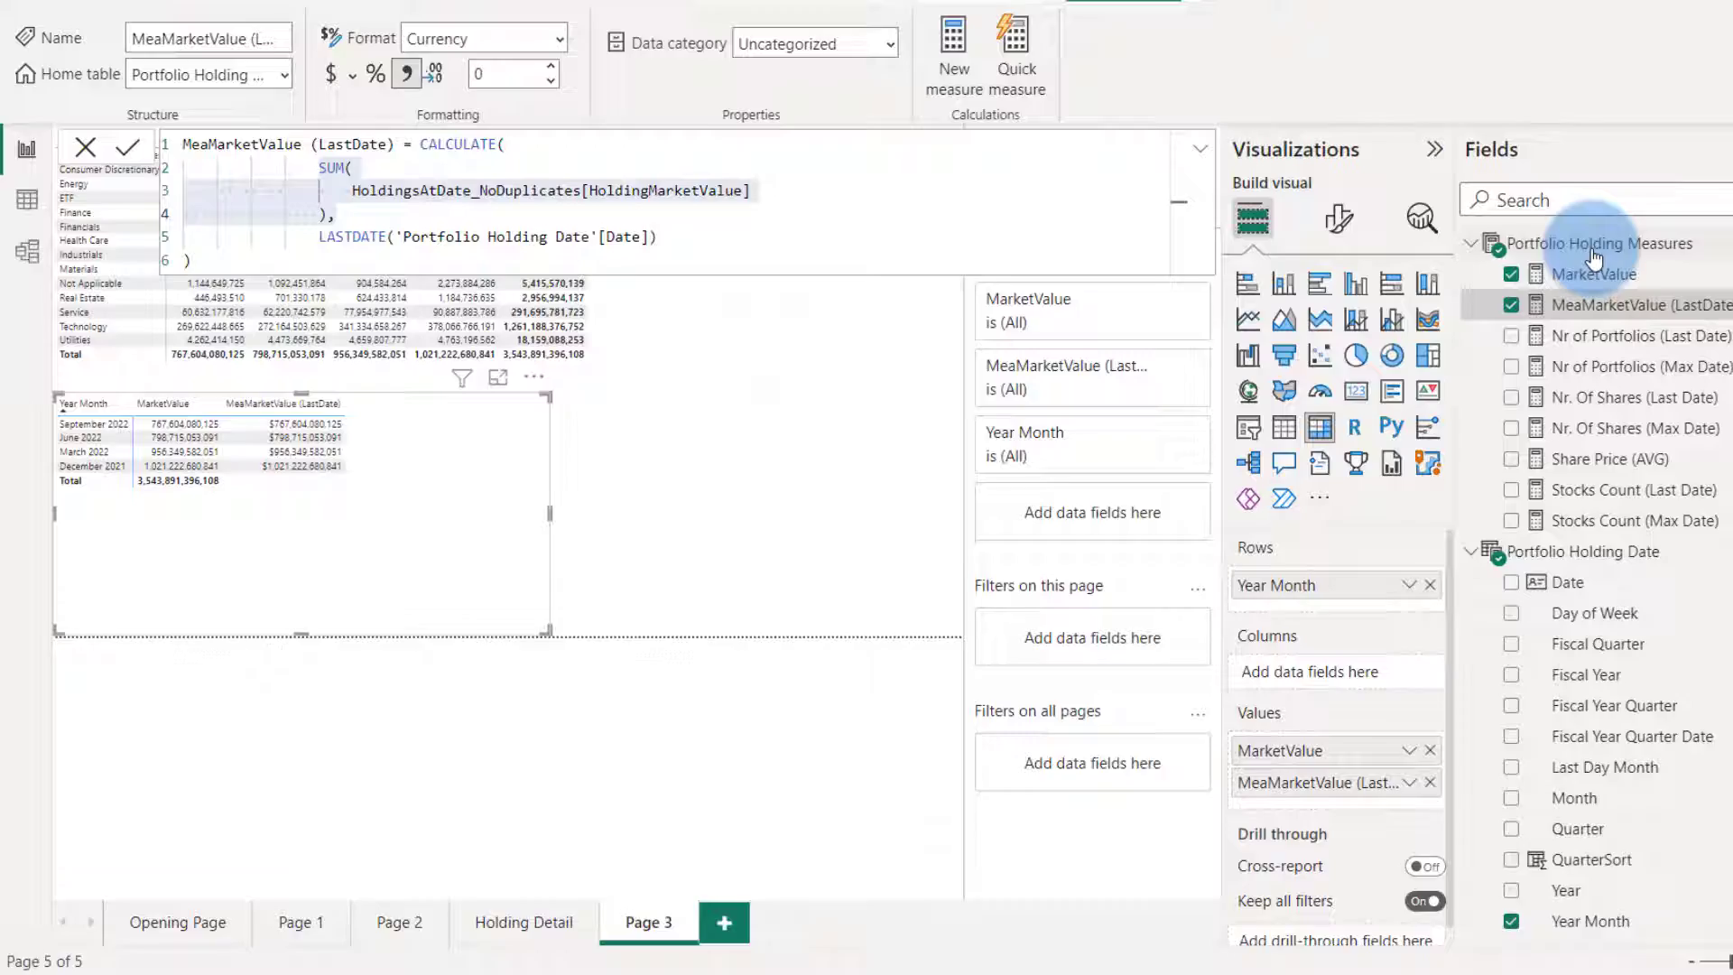
Create a new measure in the Portfolio Holding Measures table and start editing its formula
left_click(1593, 258)
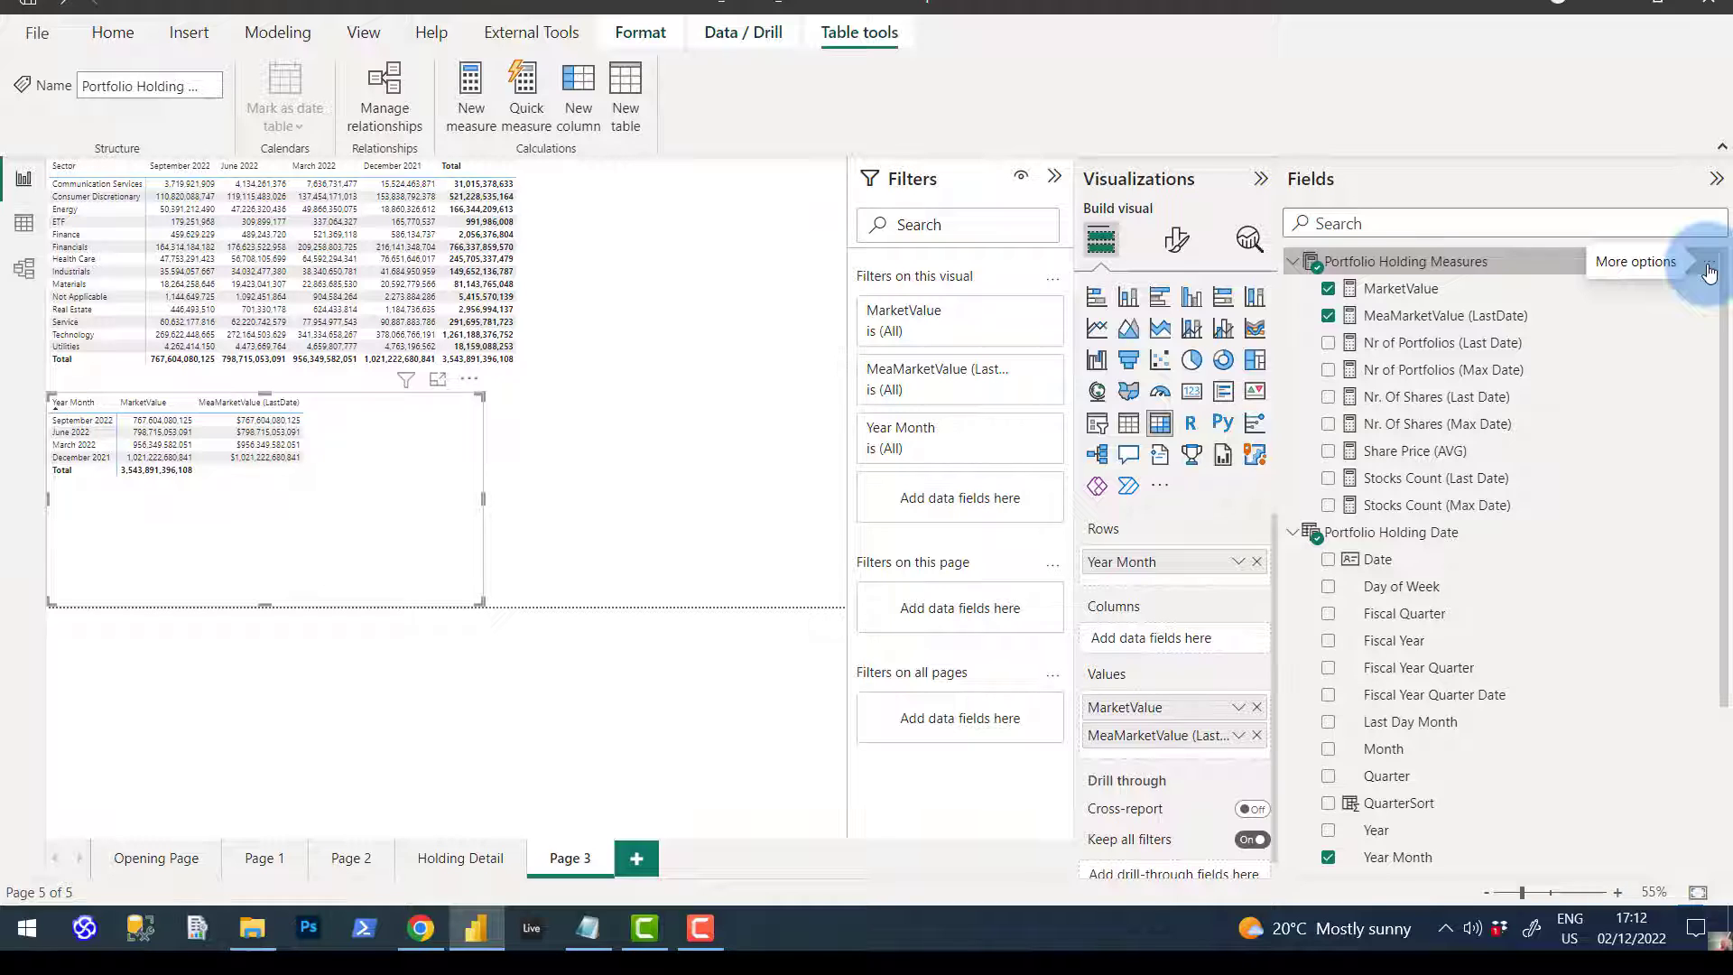
left_click(1708, 269)
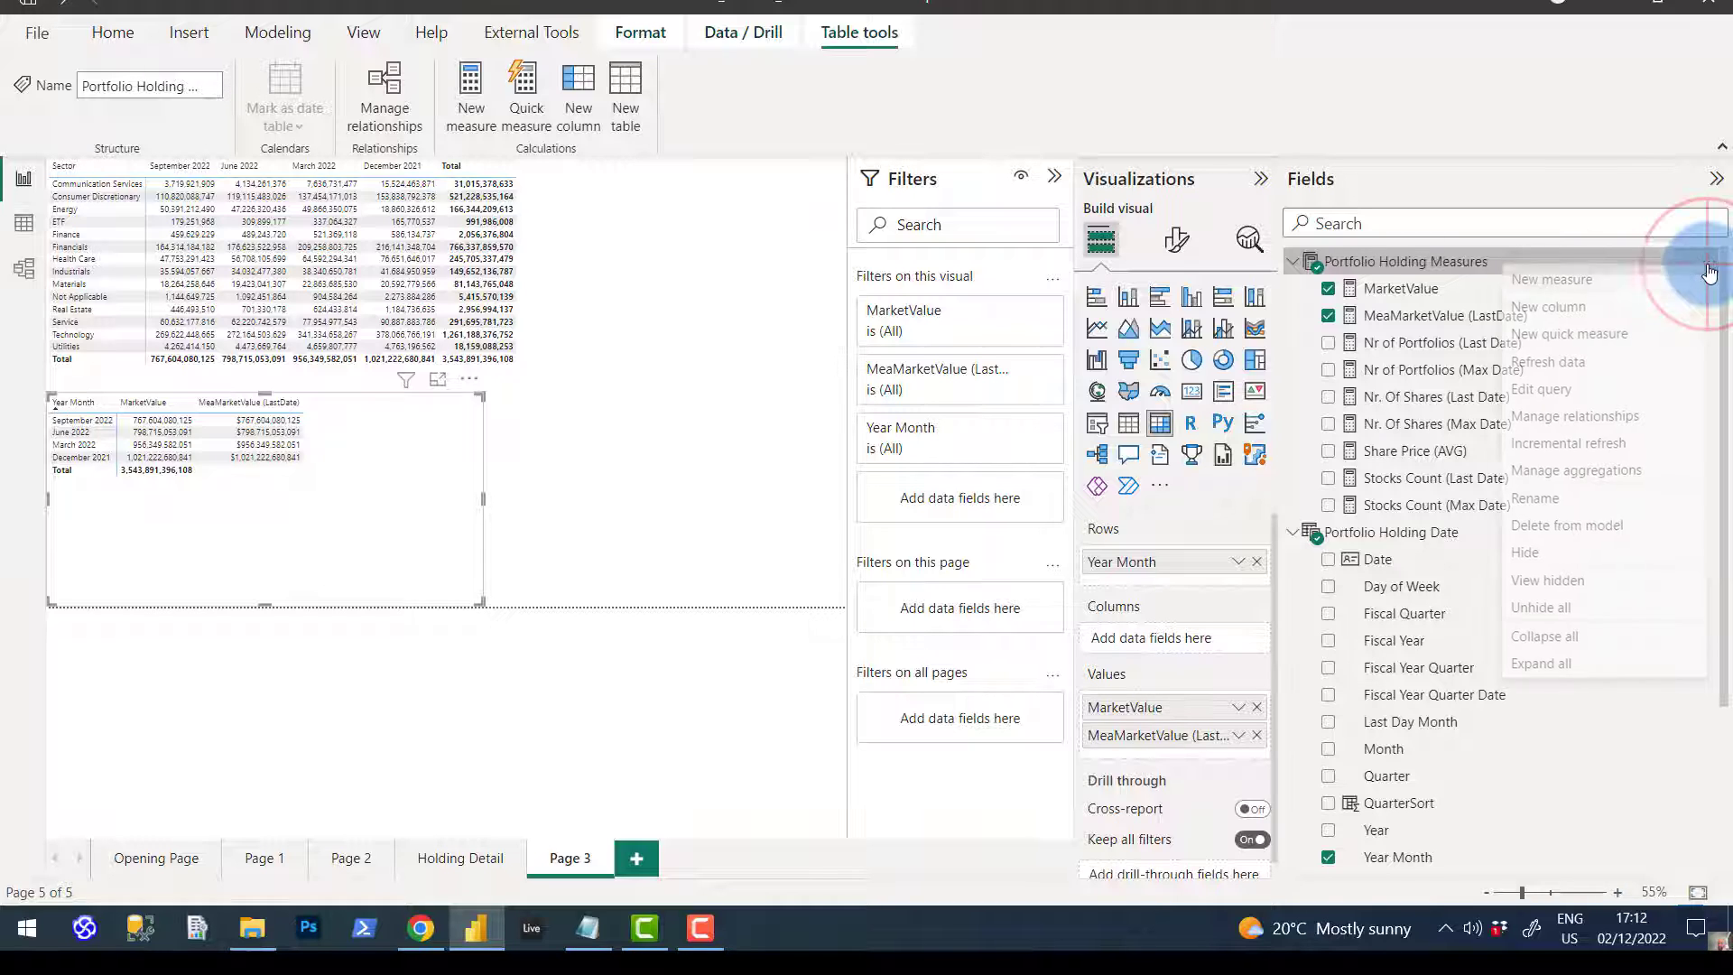
left_click(829, 293)
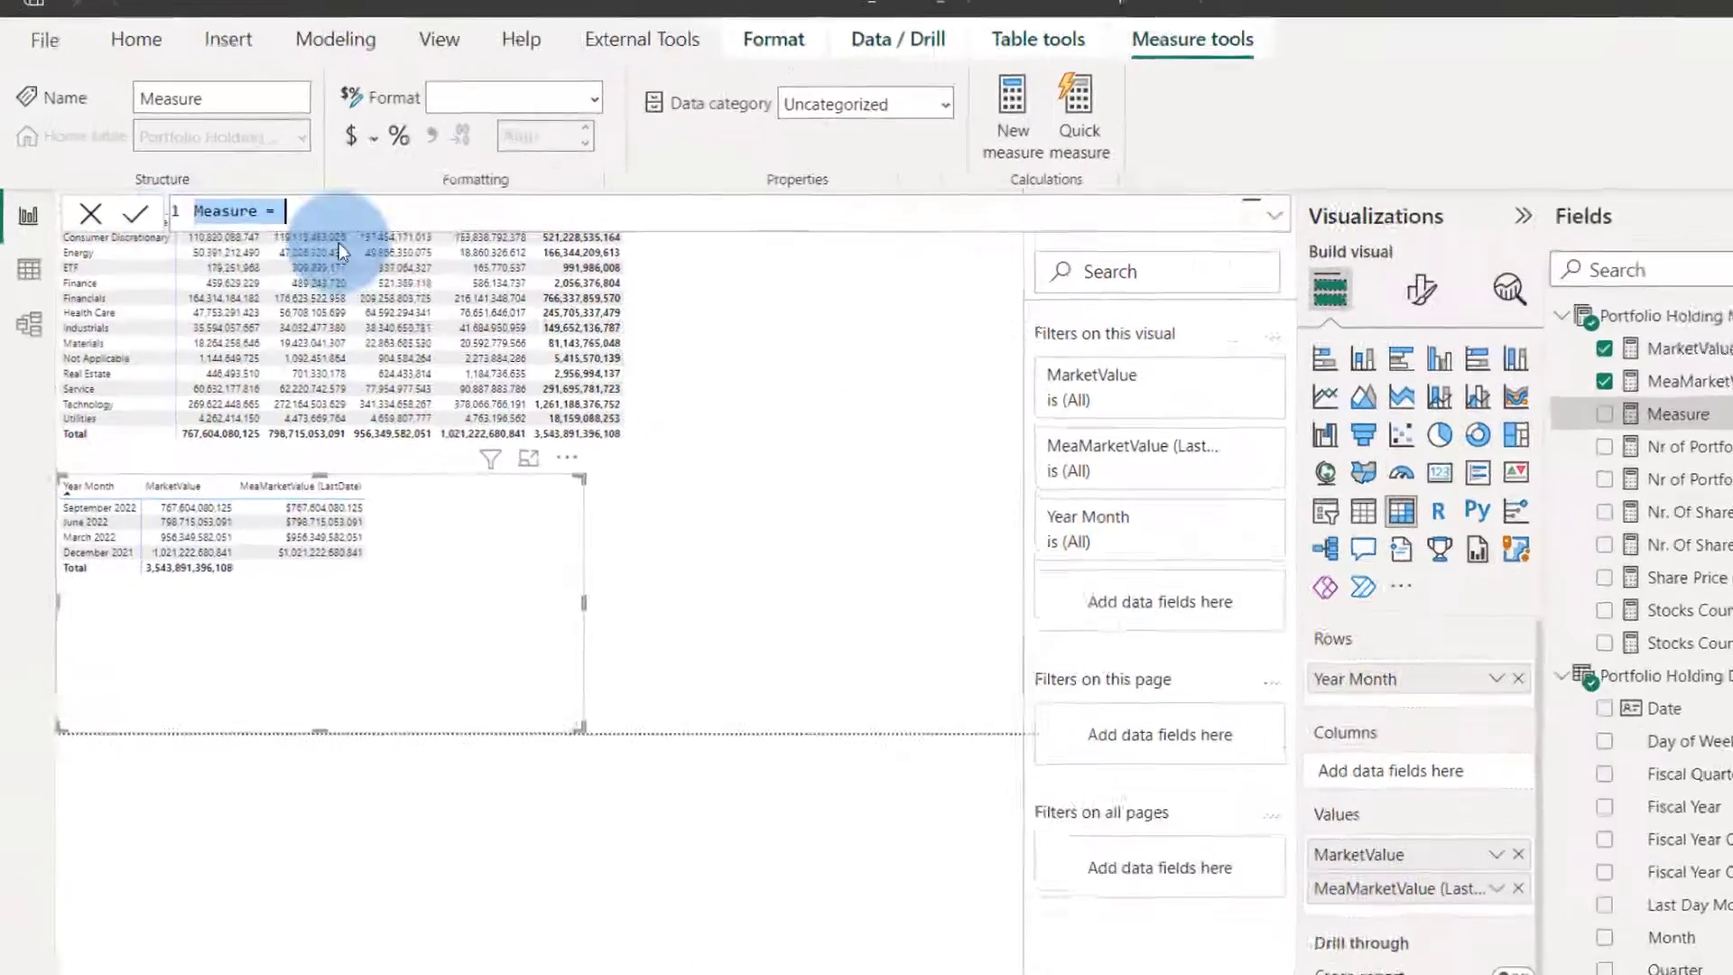
left_click(272, 163)
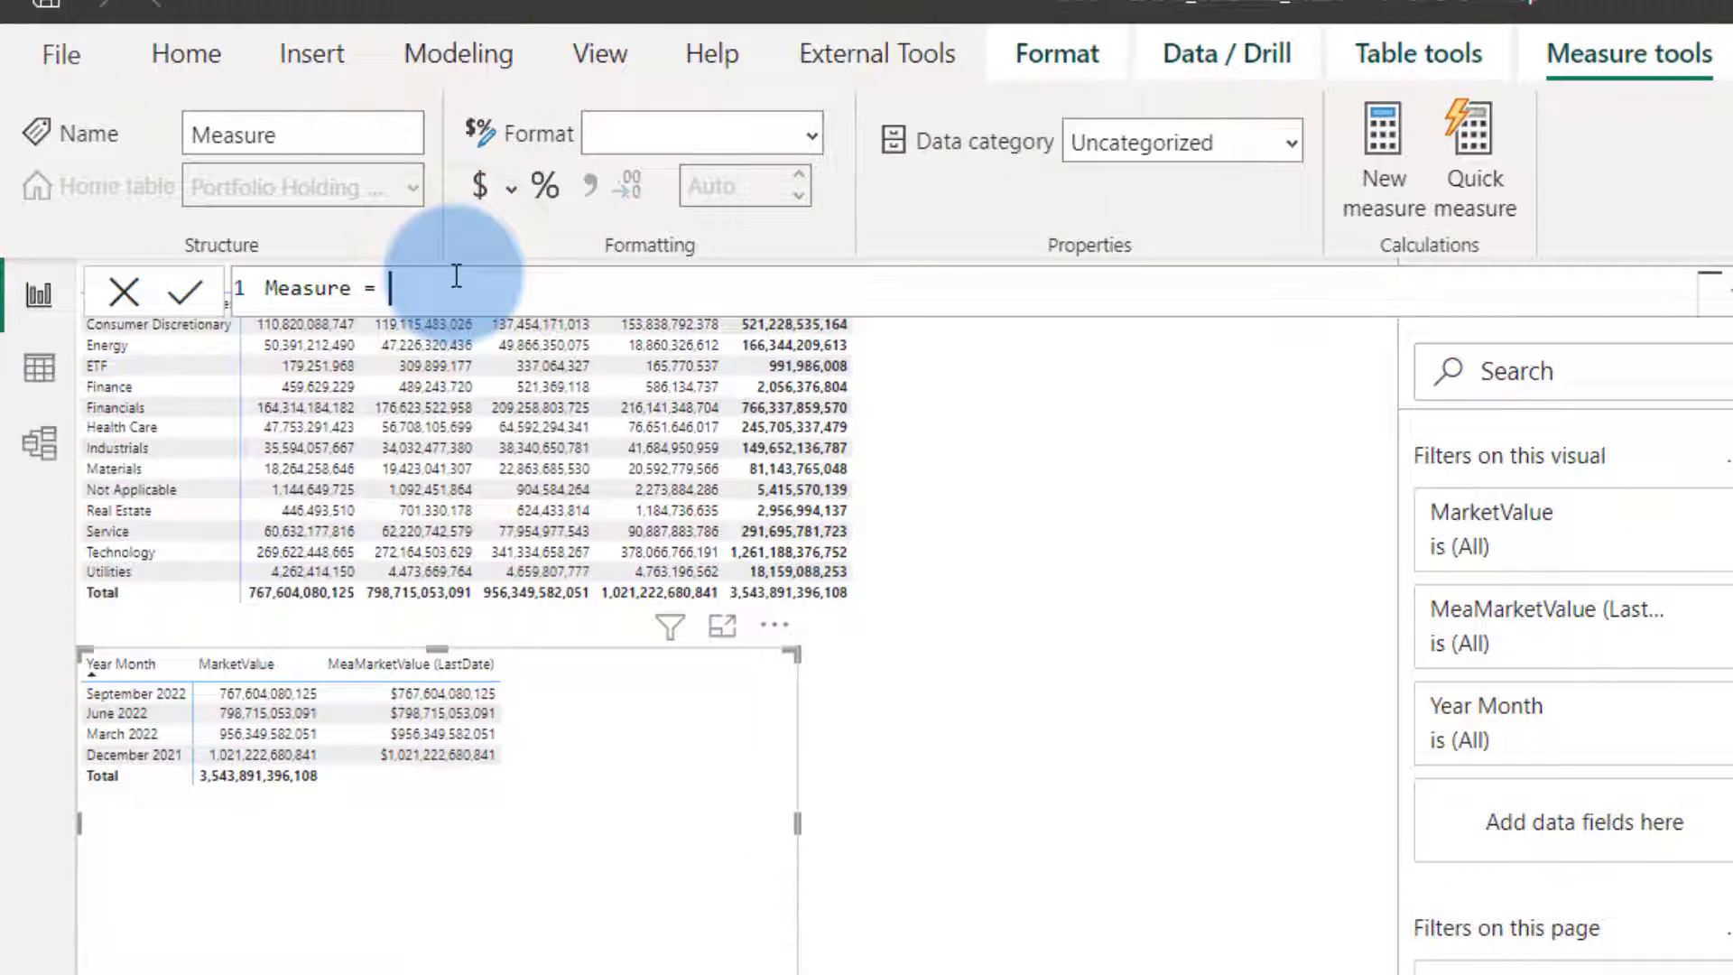
Declare a variable LastholdingDate as MAX (HoldingsAtDate_NoDuplicates[PortfolioDate]) on the formula's second line
key("shift+Return")
type("VAR")
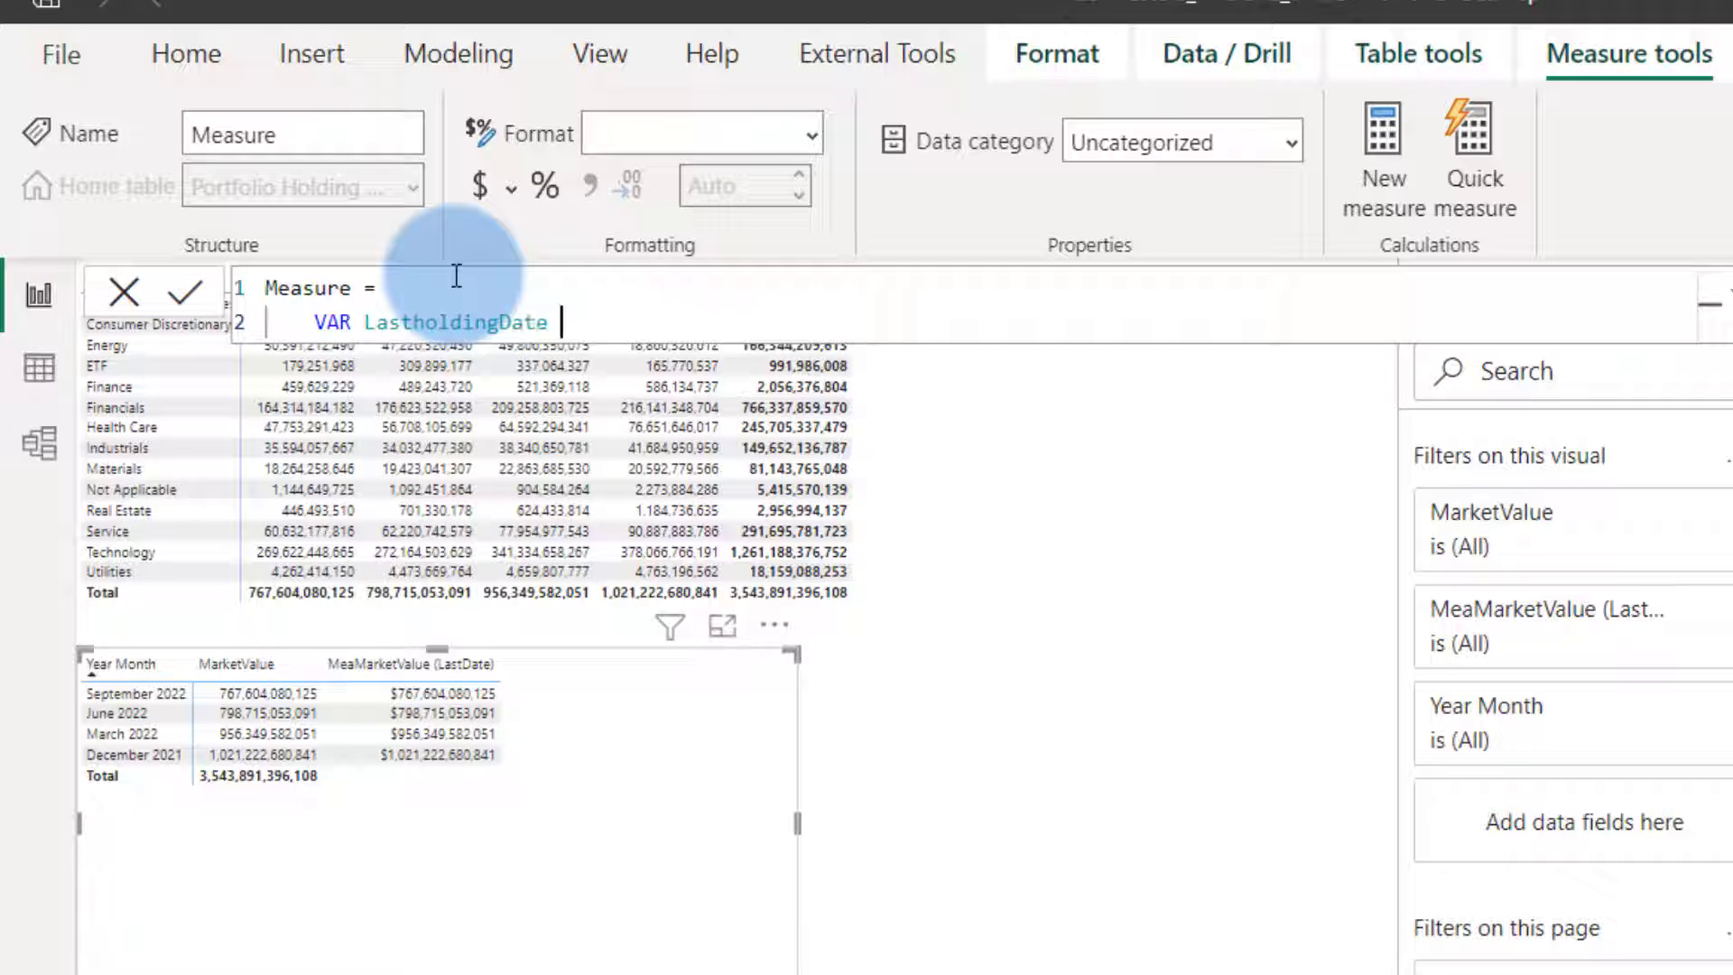
type("LastholdingDate = MAX (")
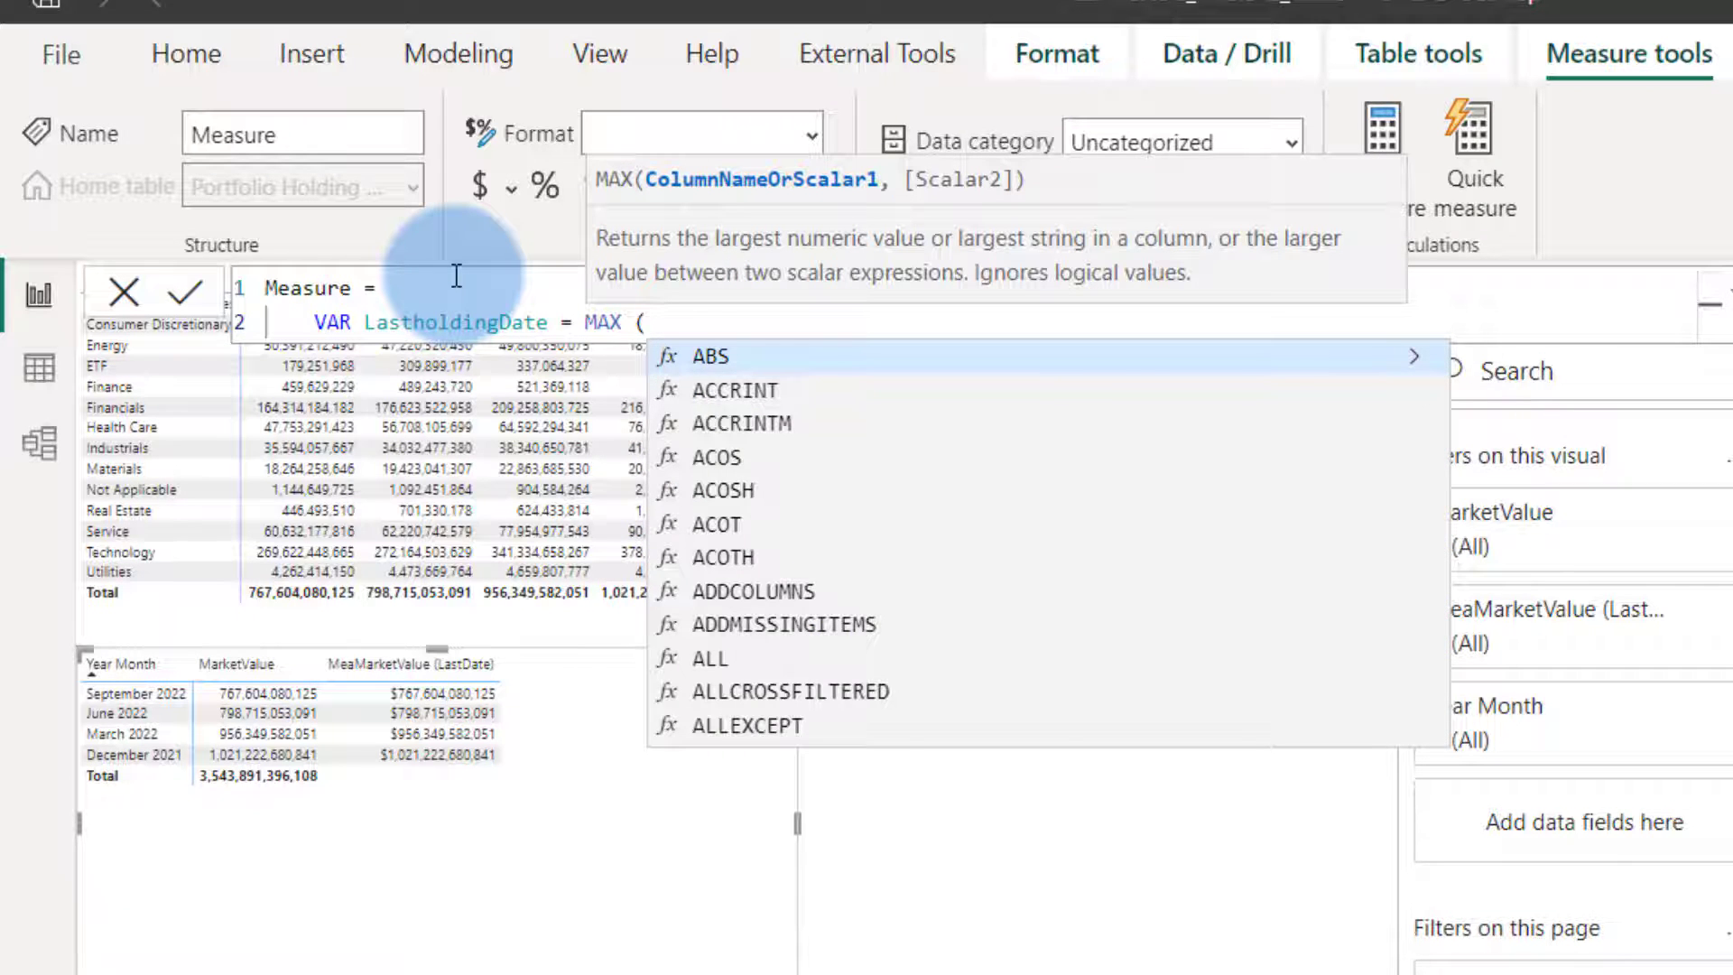
type("Holding")
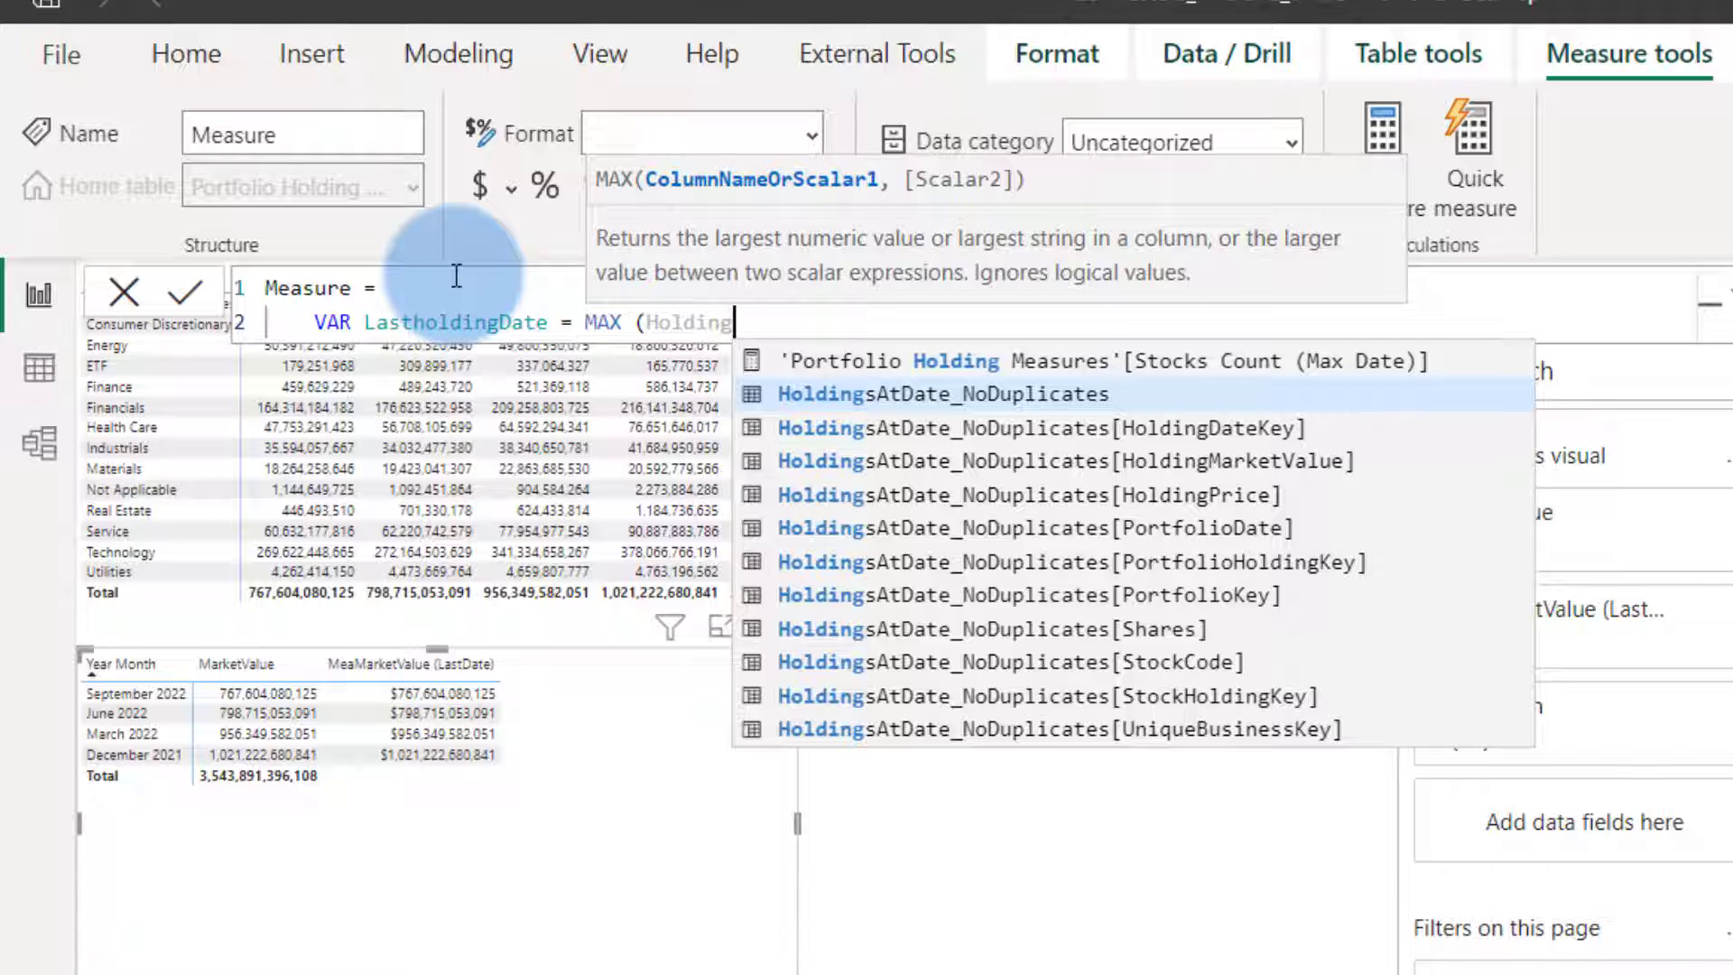
key("Down")
key("Down")
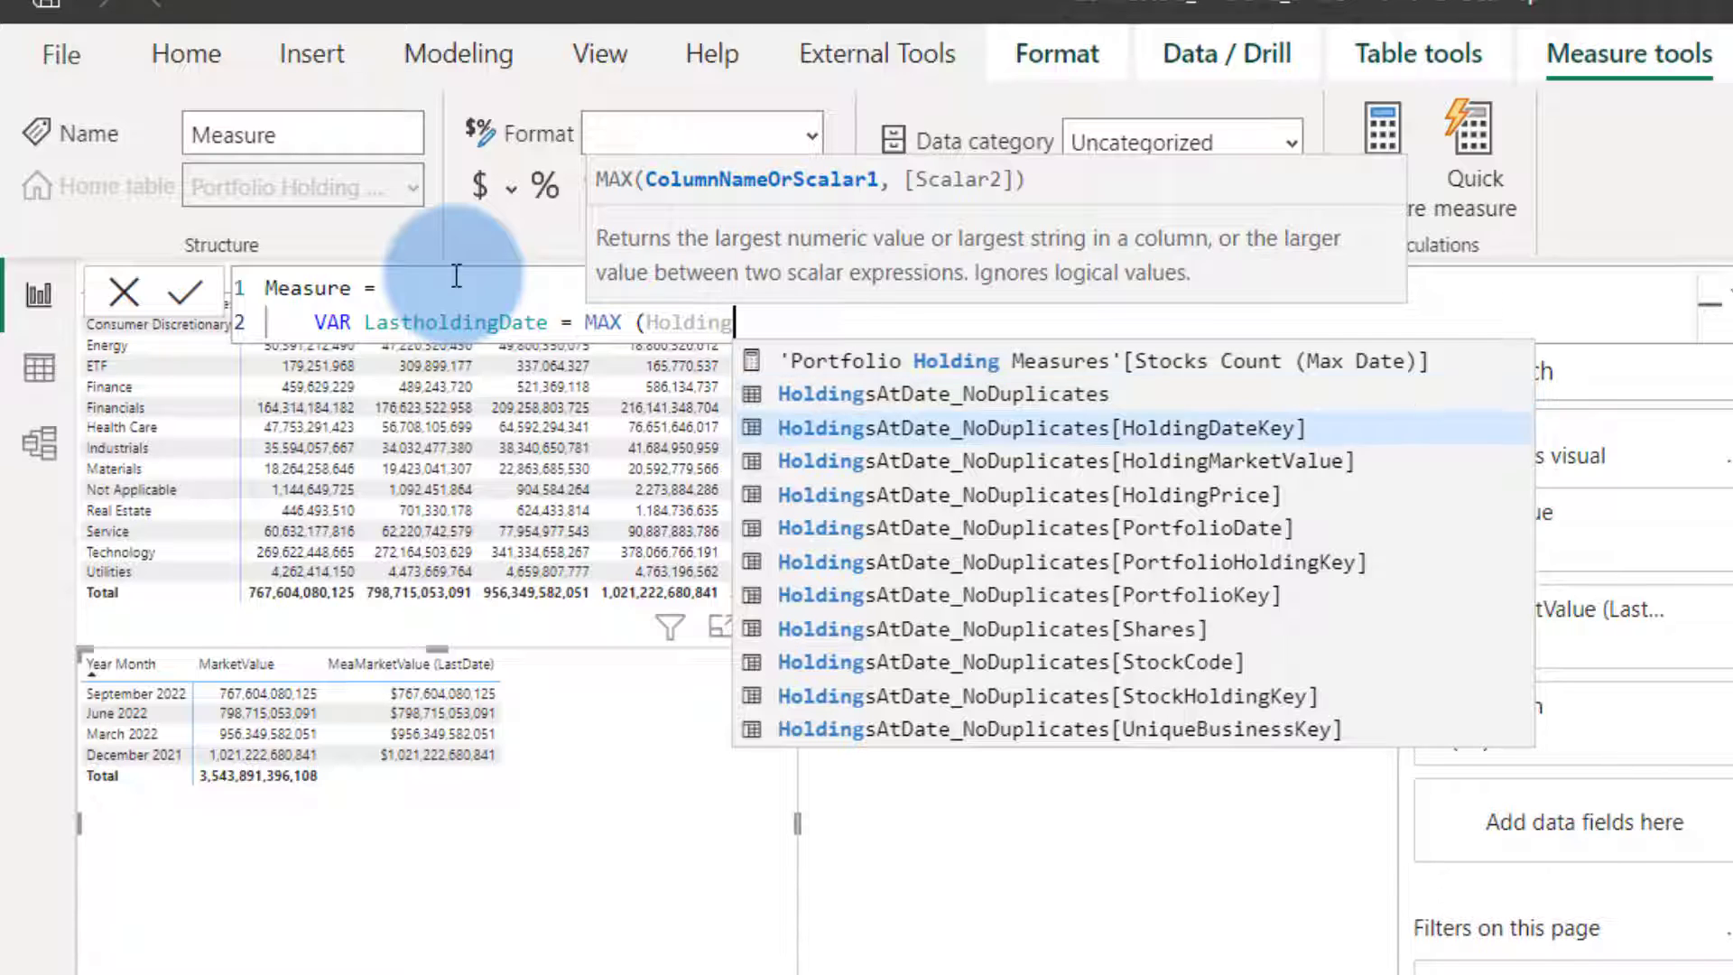
key("Down")
key("Down")
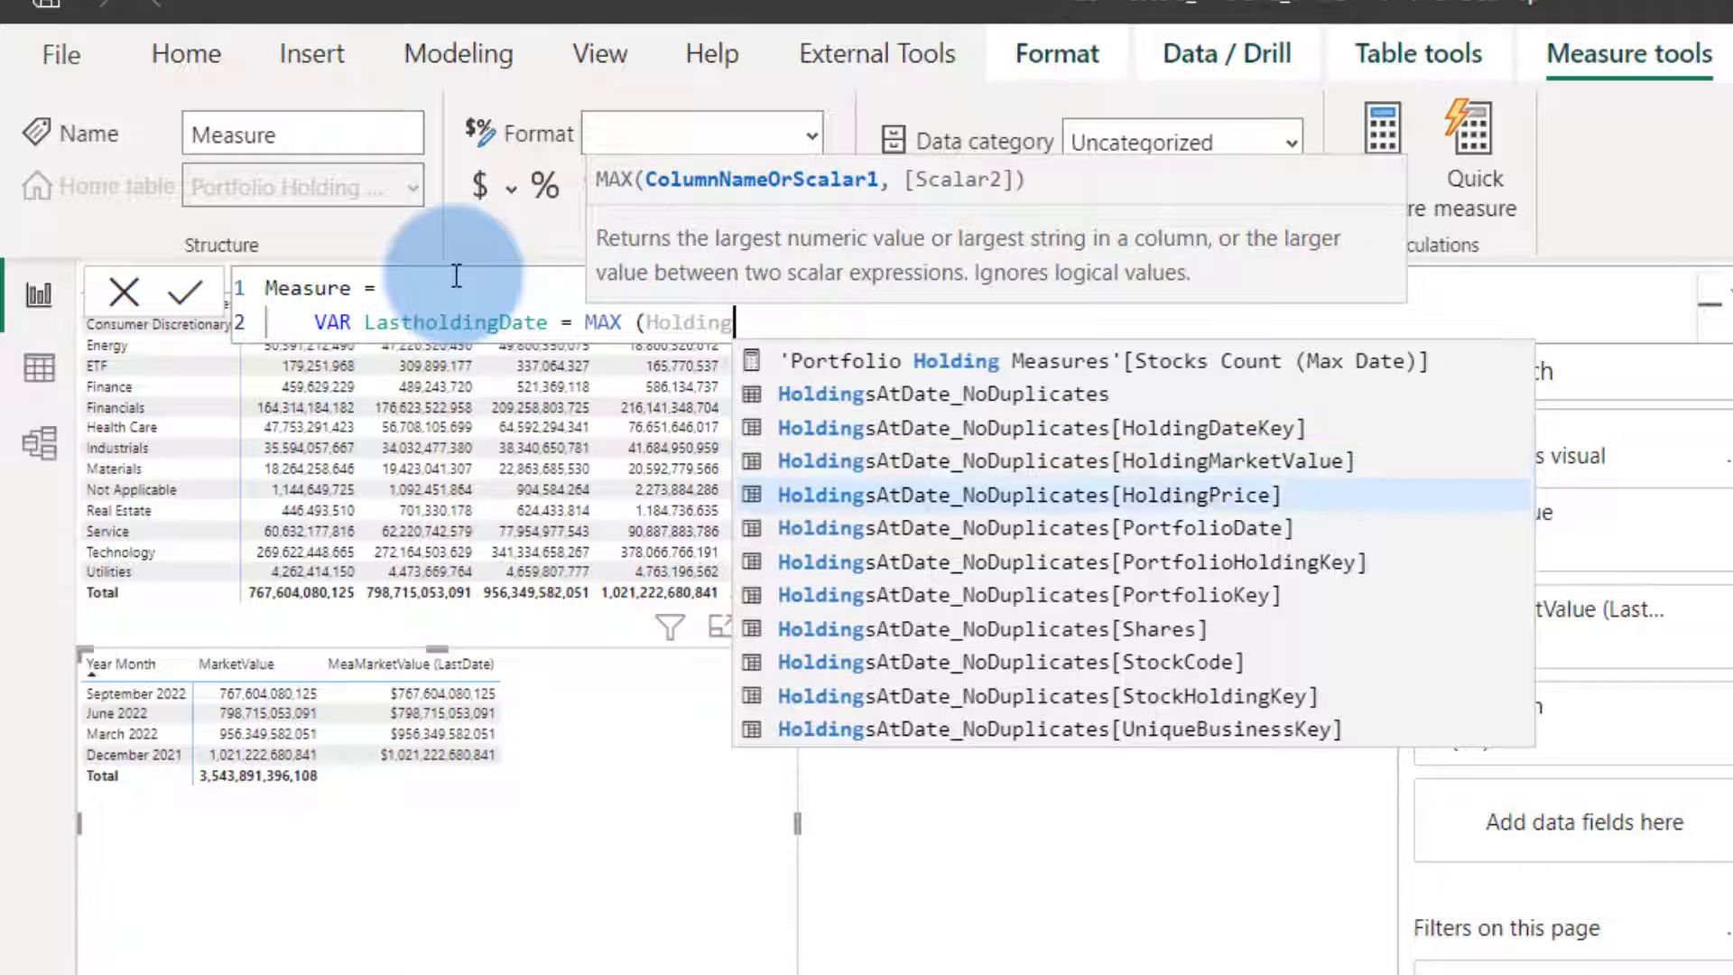
key("Tab")
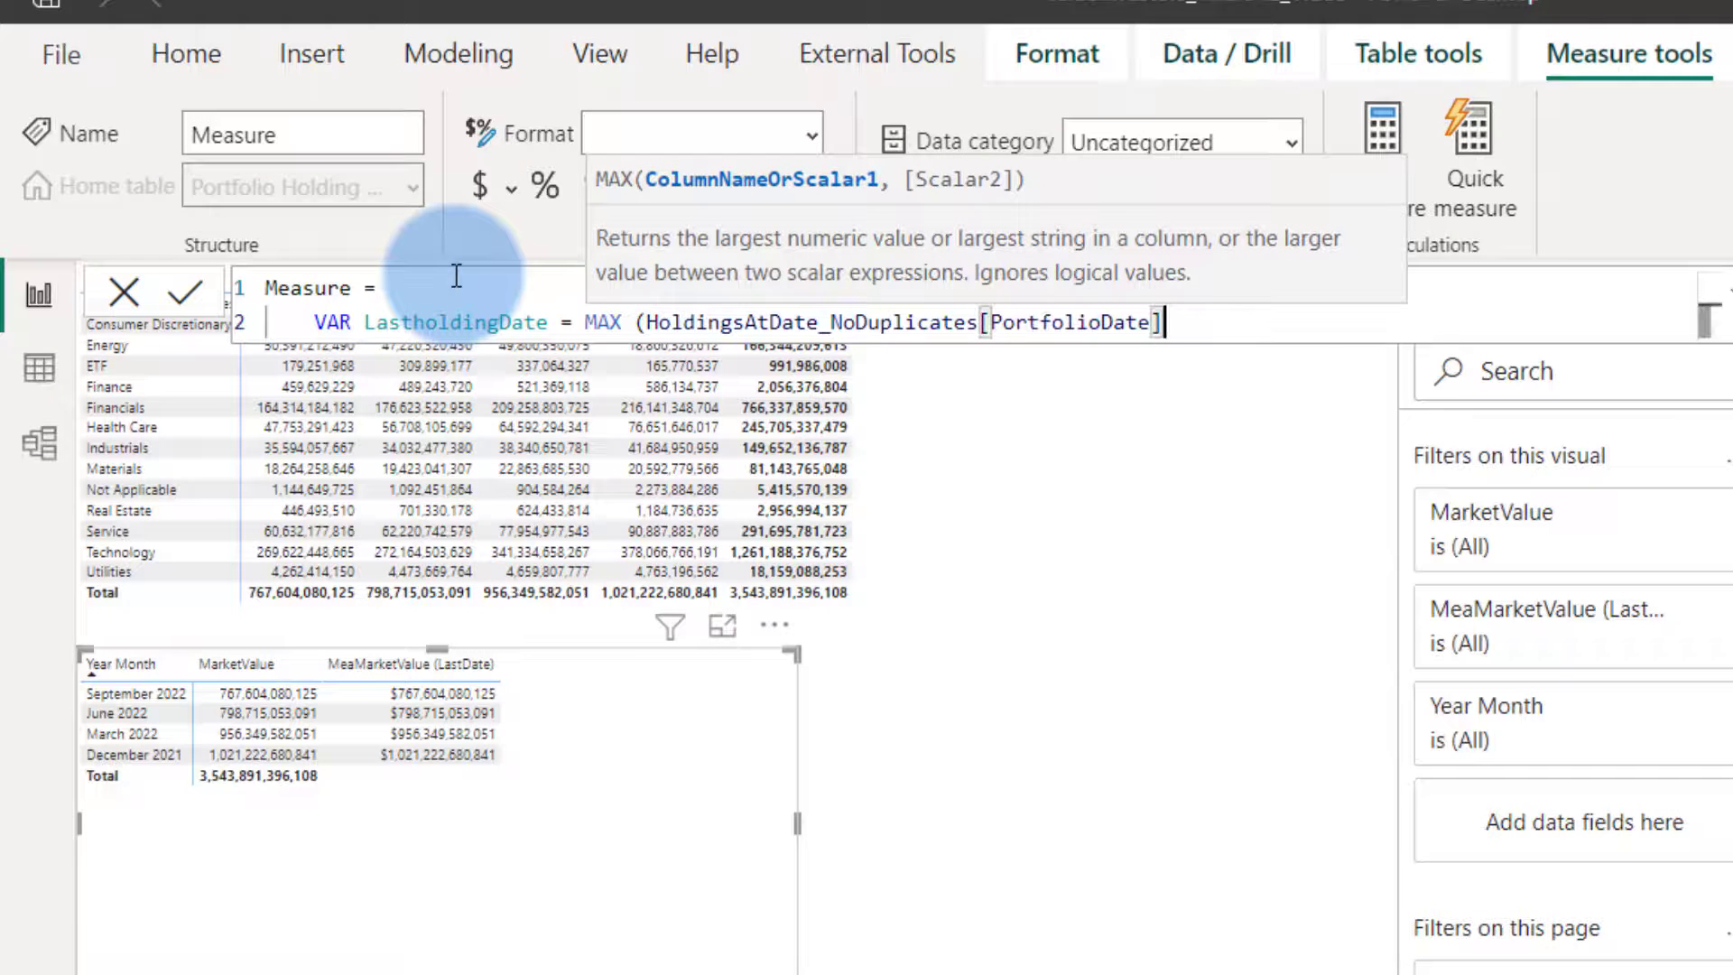
type(")")
Add a RETURN clause with a CALCULATE whose expression is SUM(HoldingsAtDate_NoDuplicates[HoldingMarketValue])
key("shift+Return")
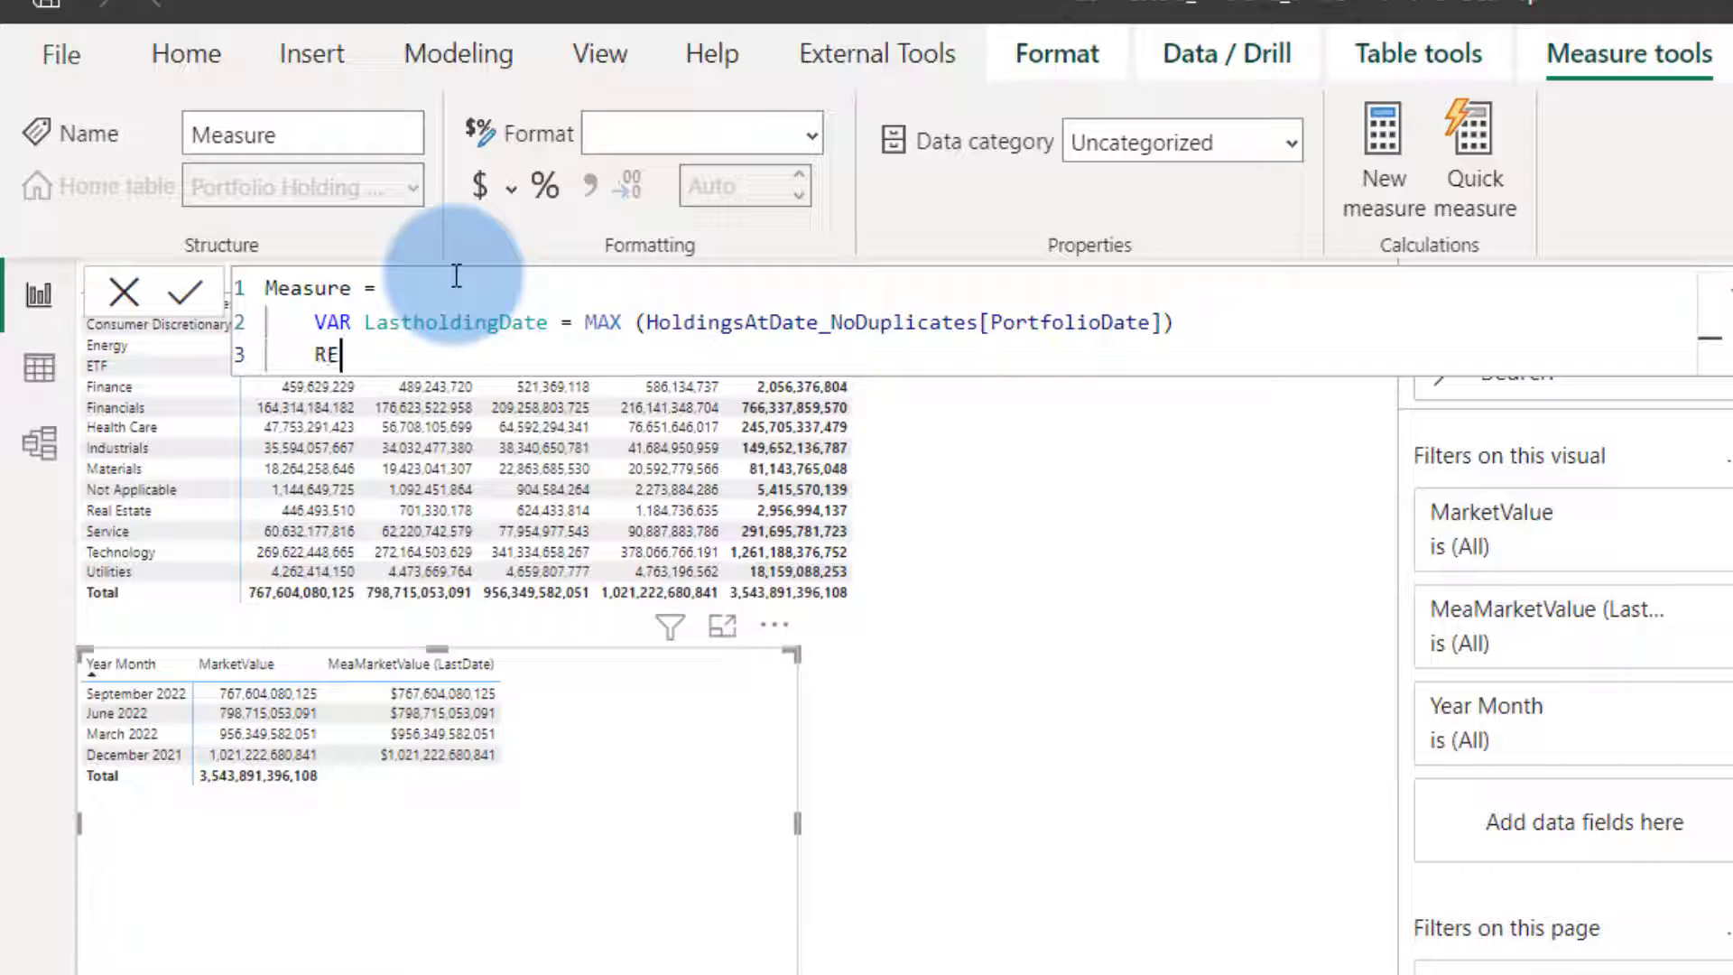
type("RETURN")
key("shift+Return")
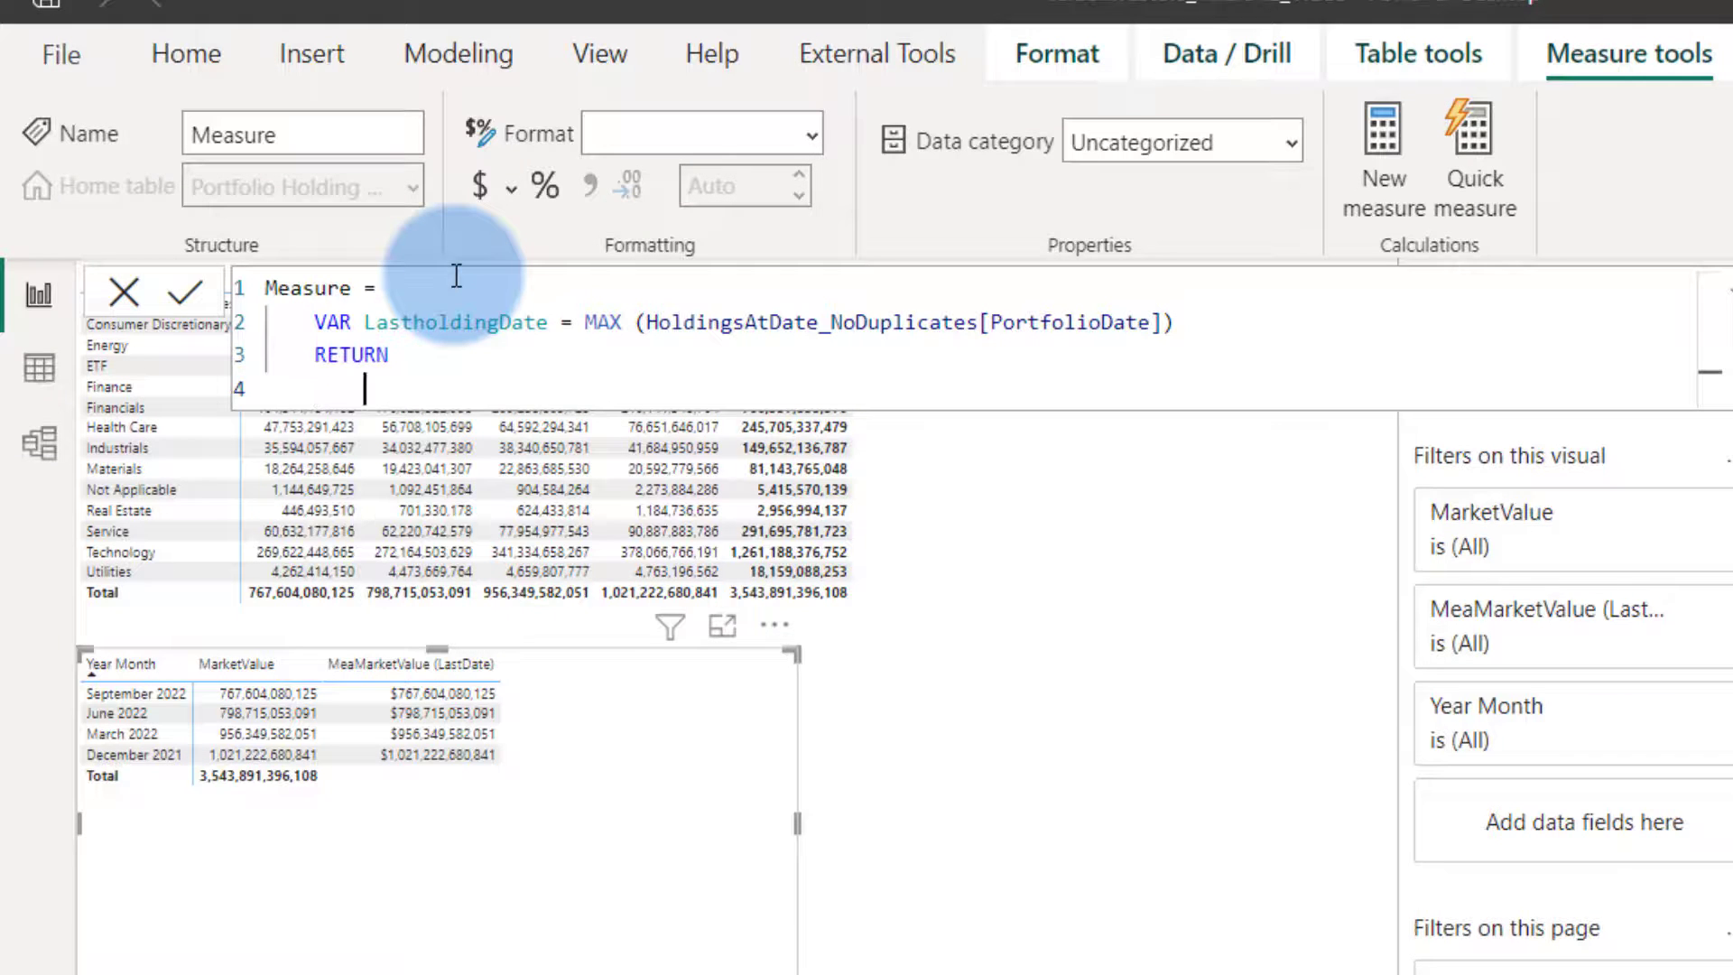
type("CALCULATE(")
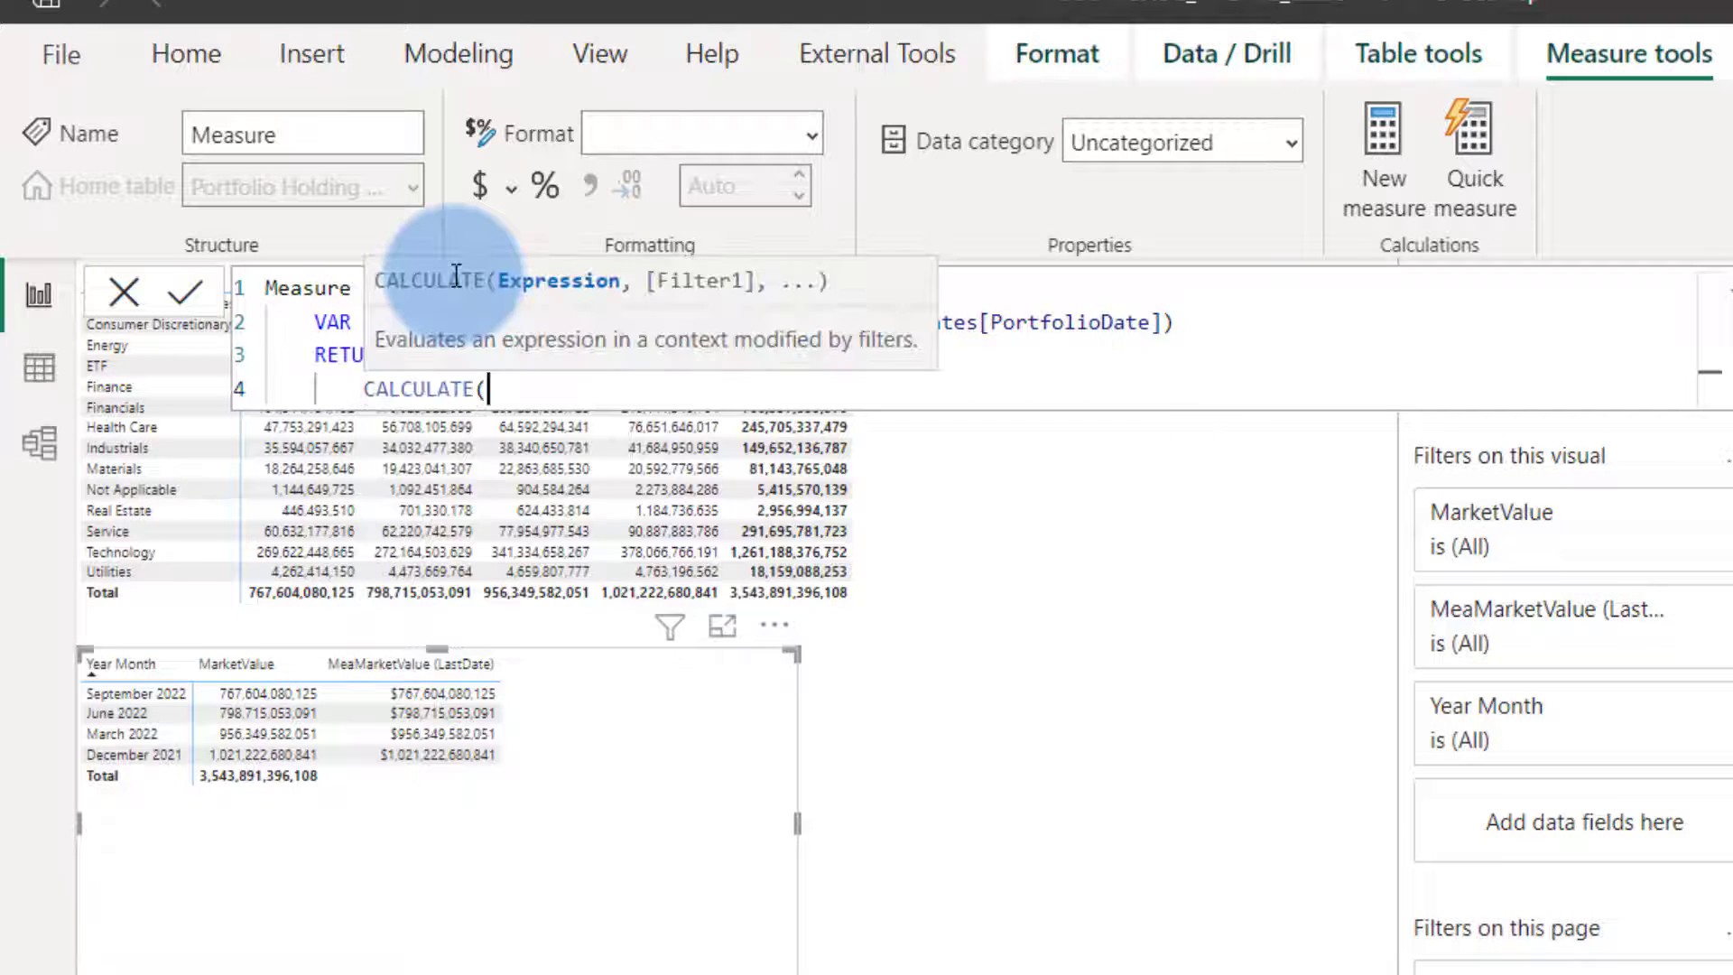
key("shift+Return")
type("SUM(")
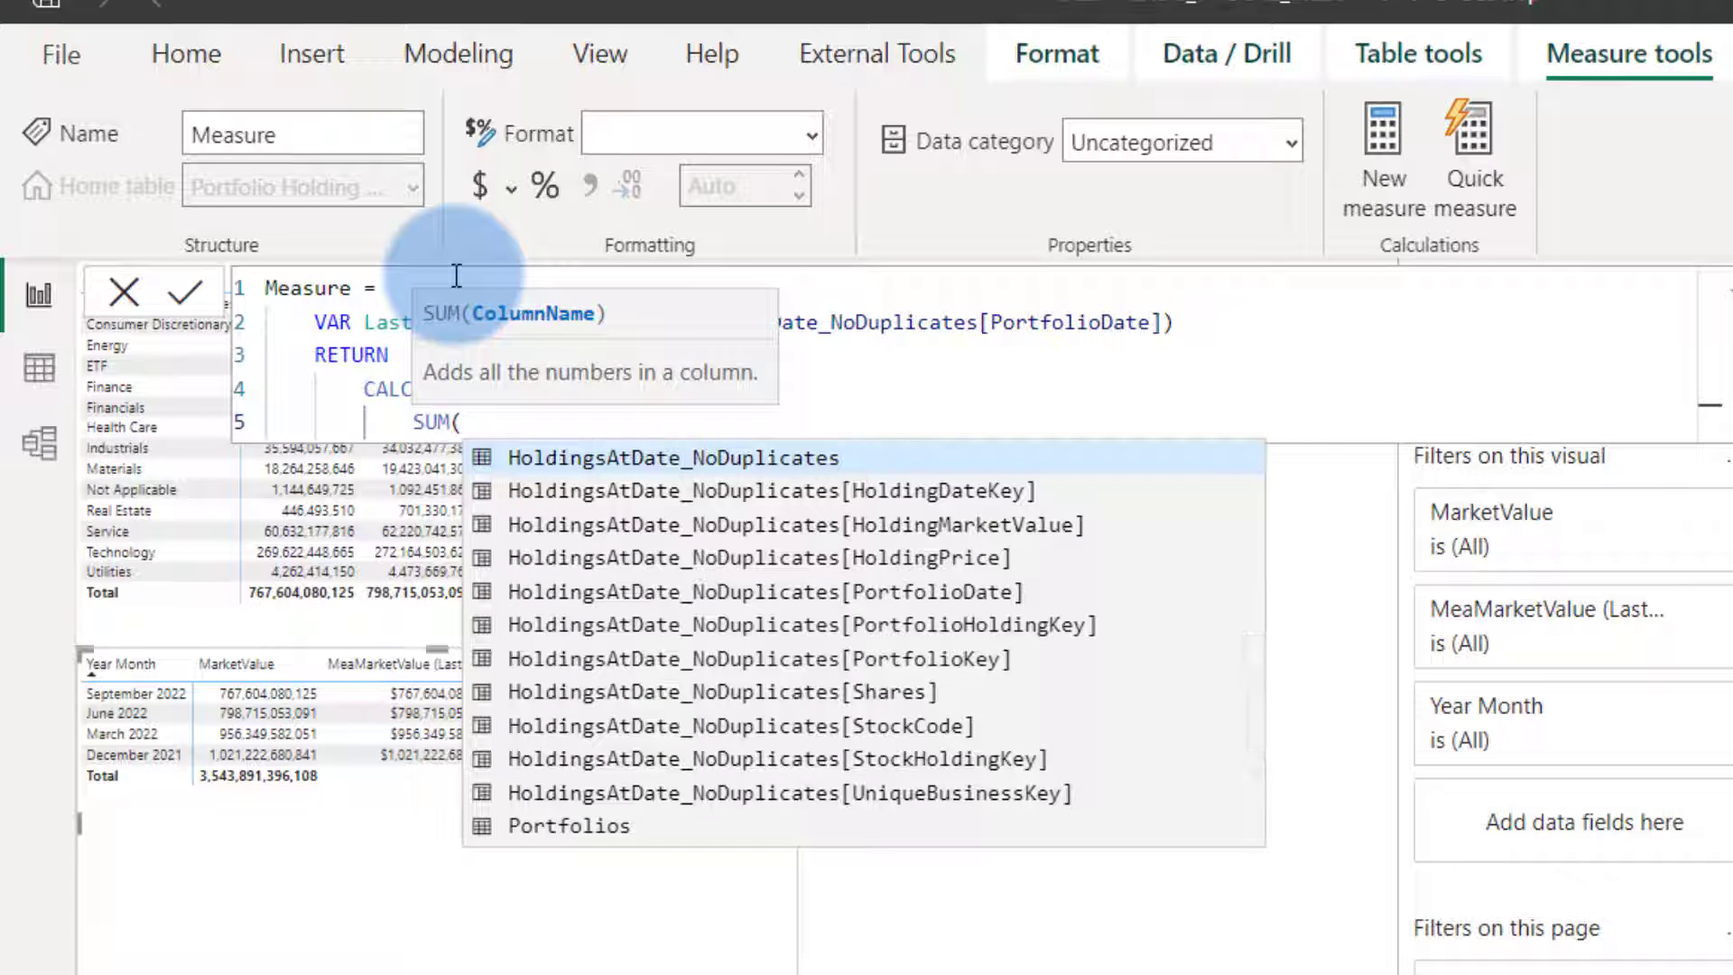
type("Holding")
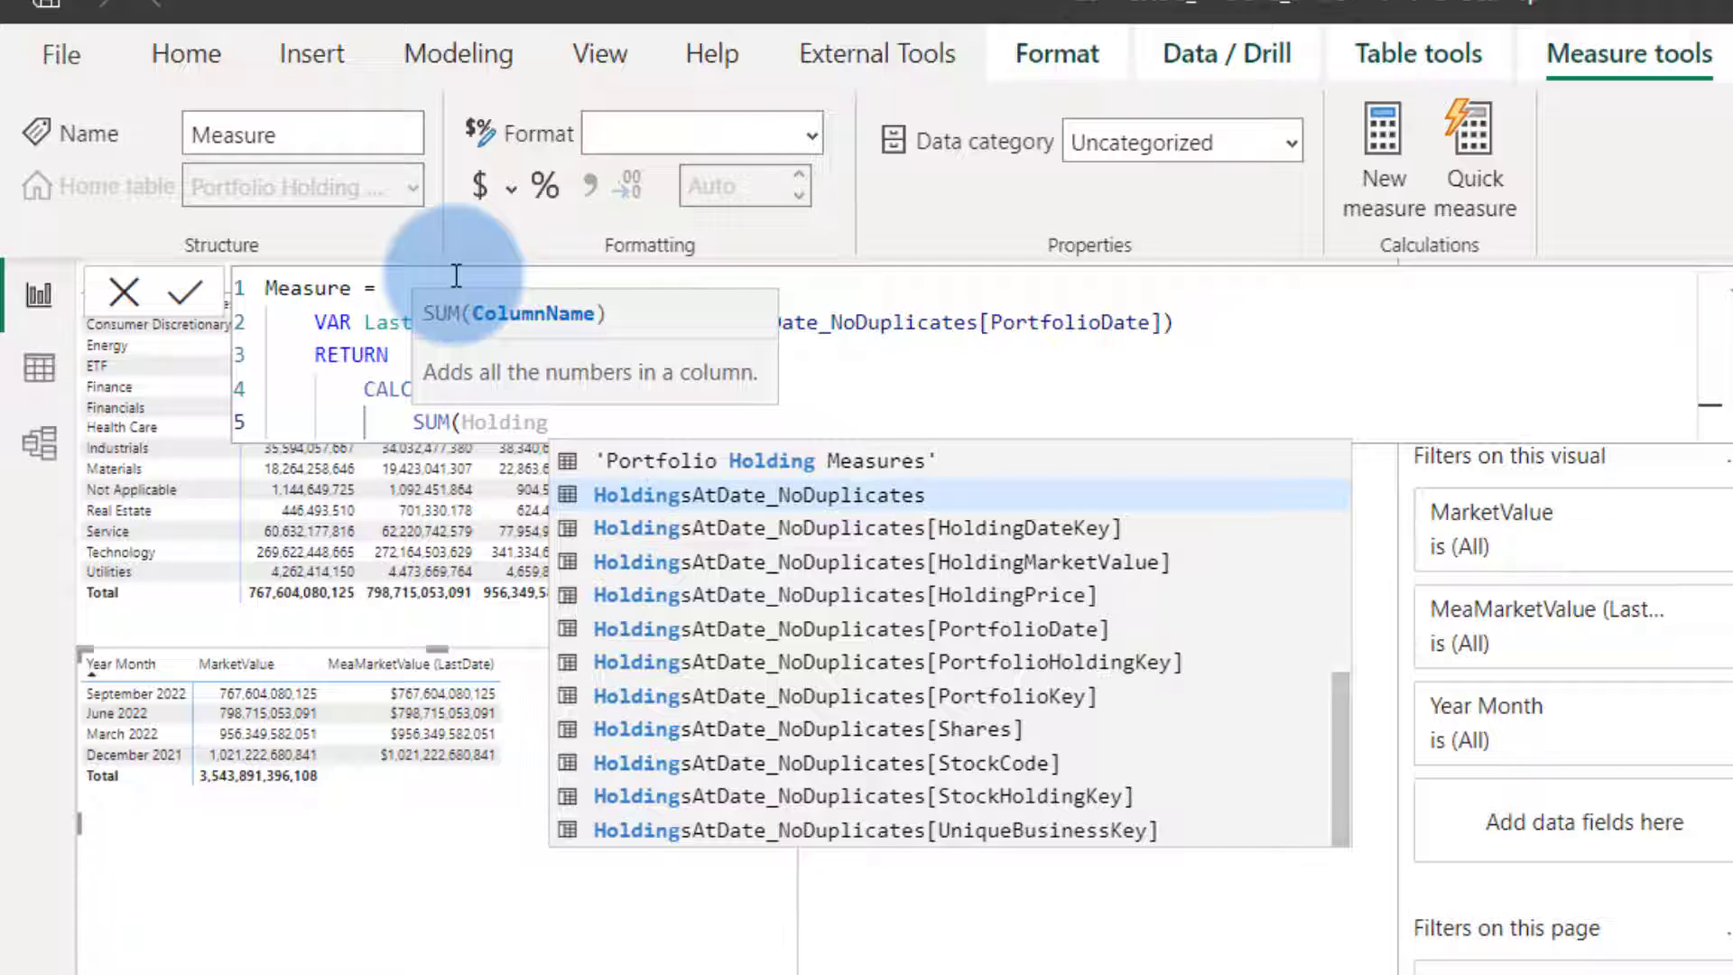
key("Down")
key("Down")
key("Tab")
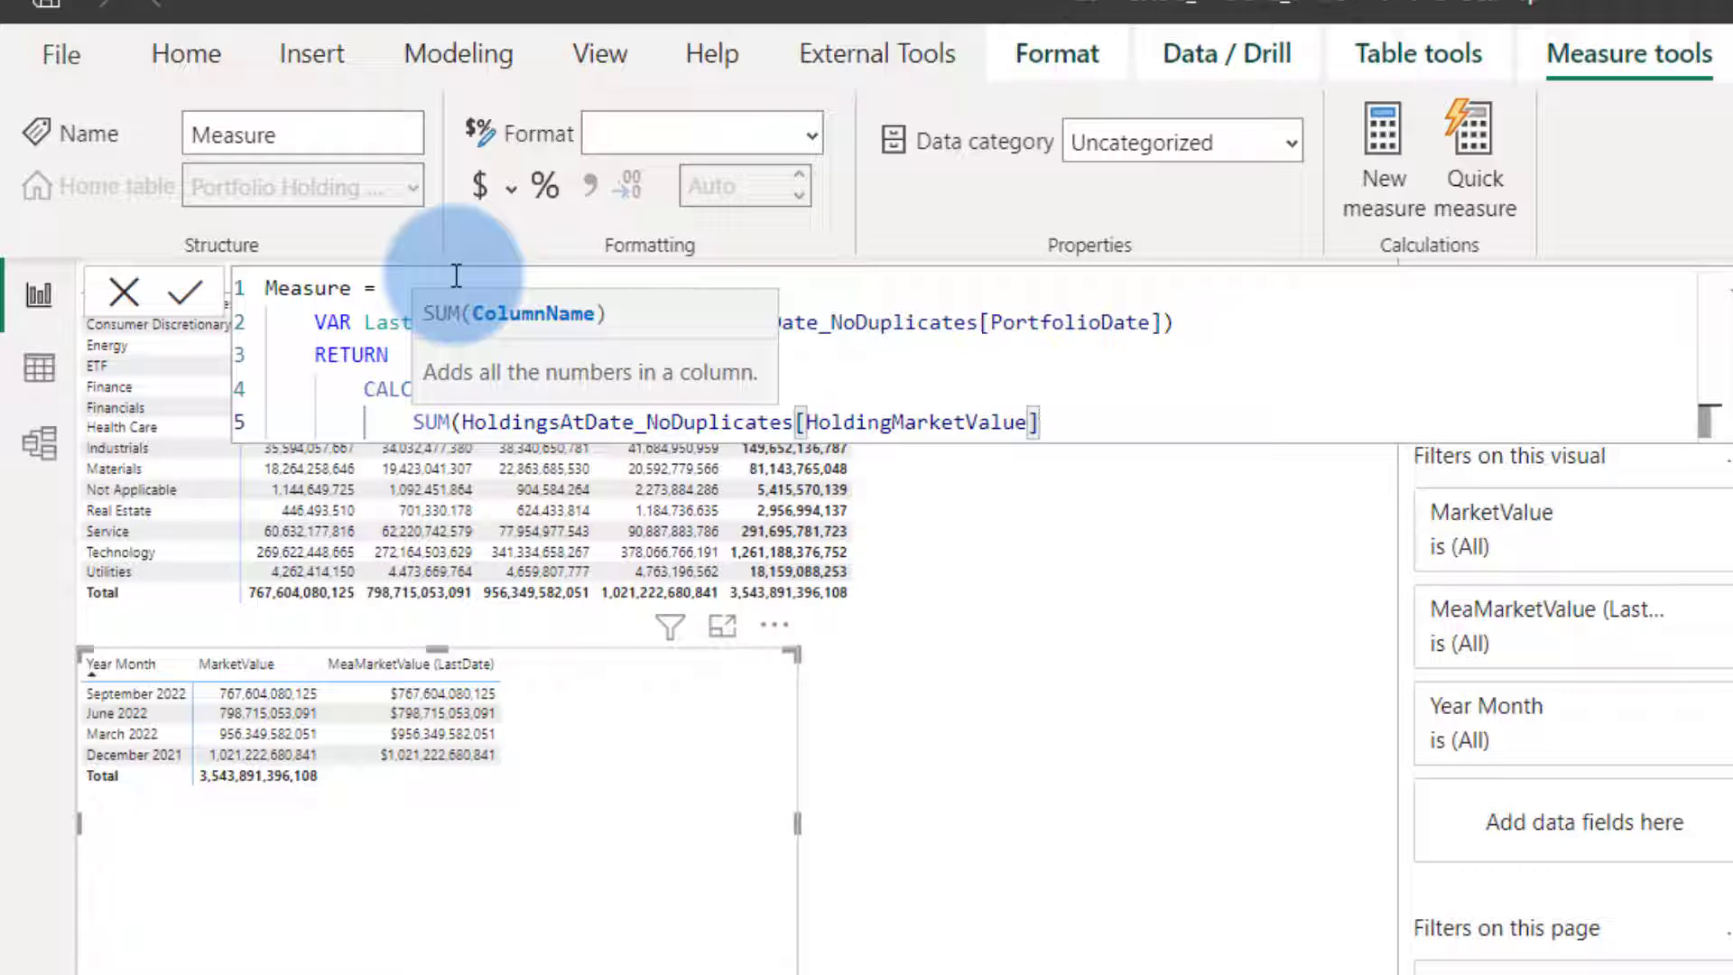
type(")")
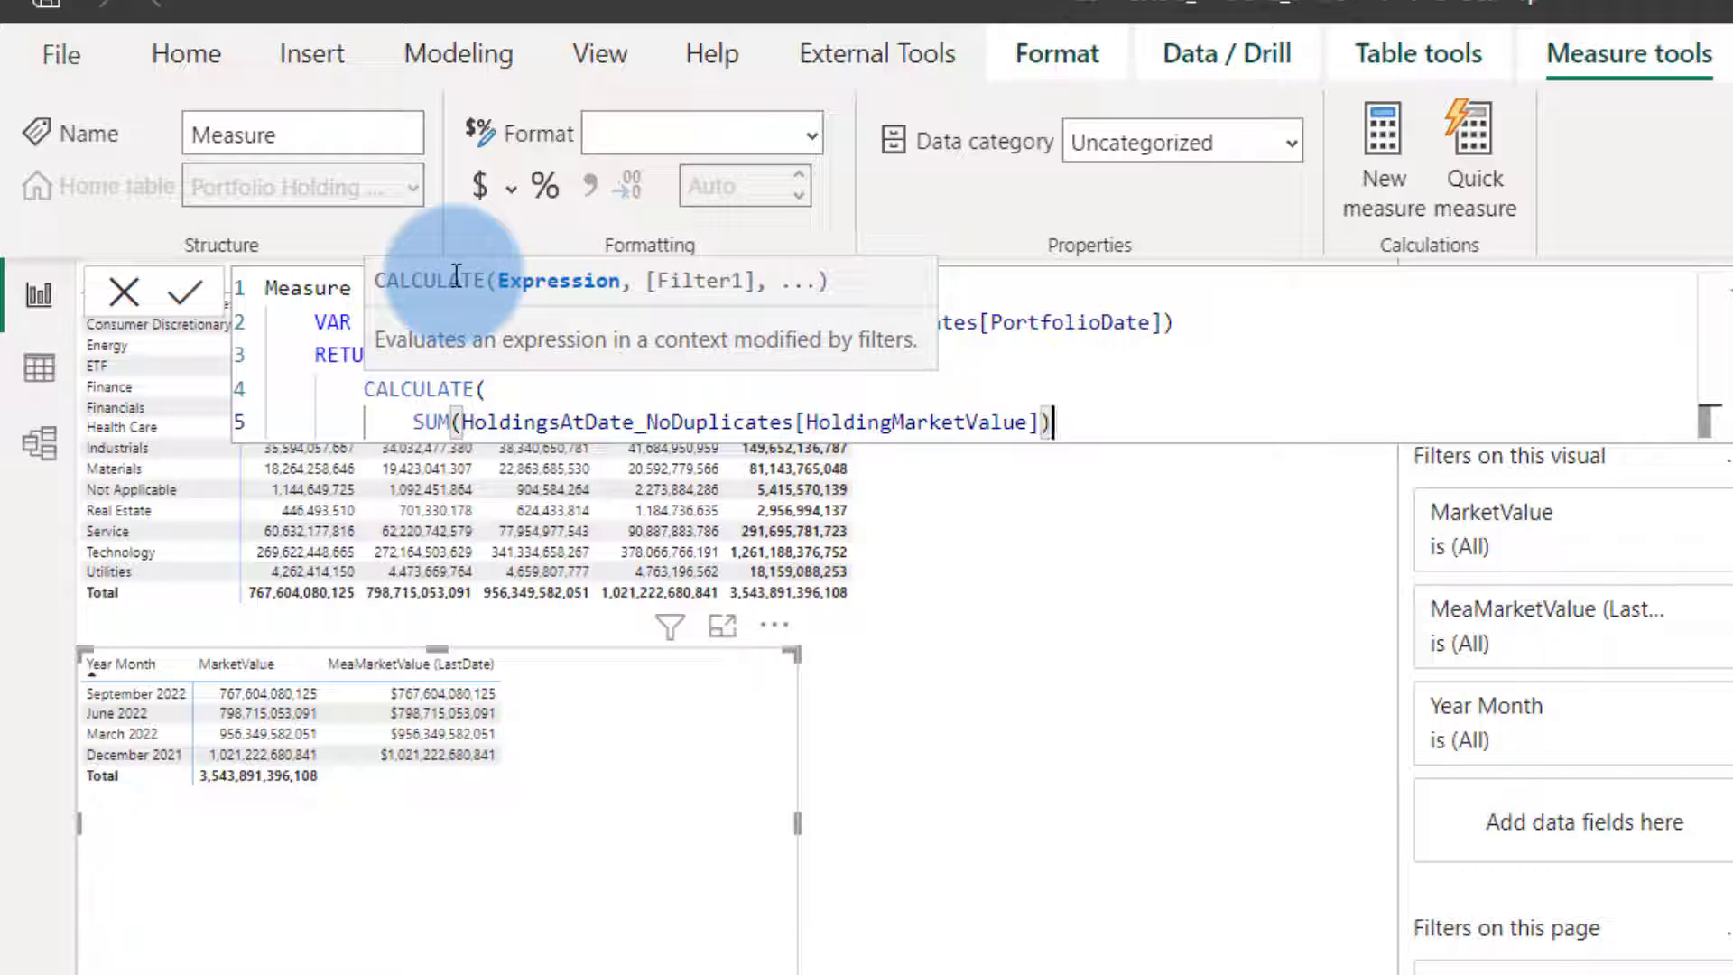
Add the filter 'Portfolio Holding Date'[Date] = LastholdingDate to CALCULATE and close the formula on its own line
type(",")
key("shift+Return")
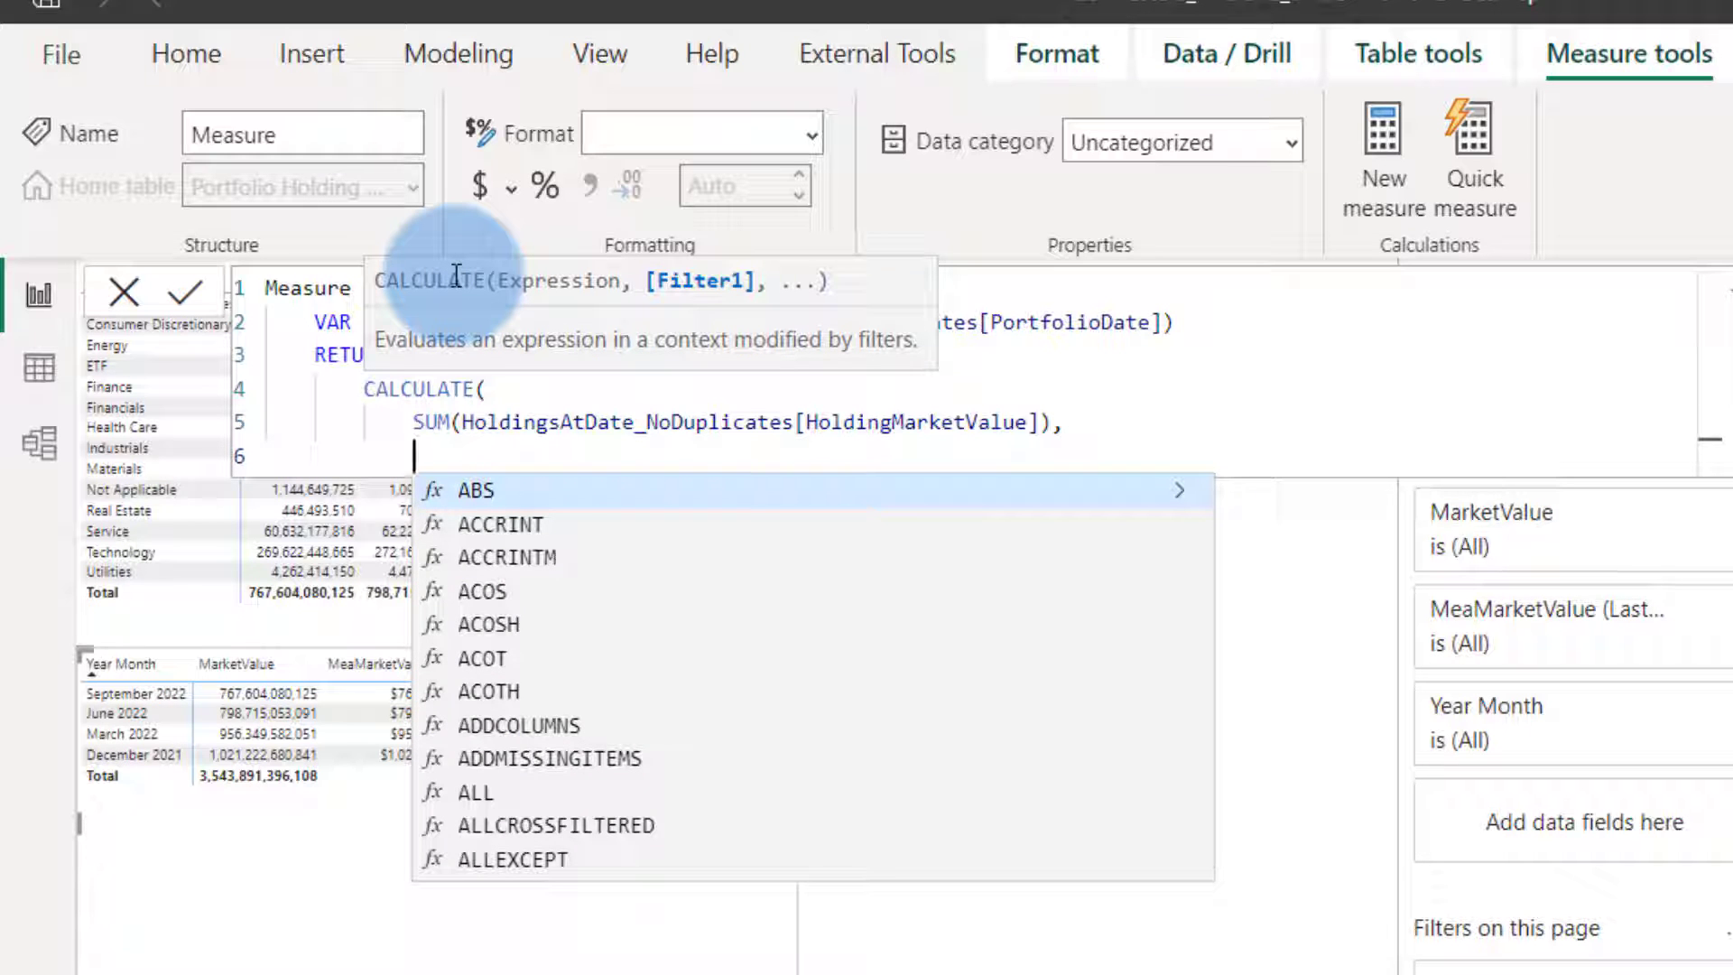
type("Portfo")
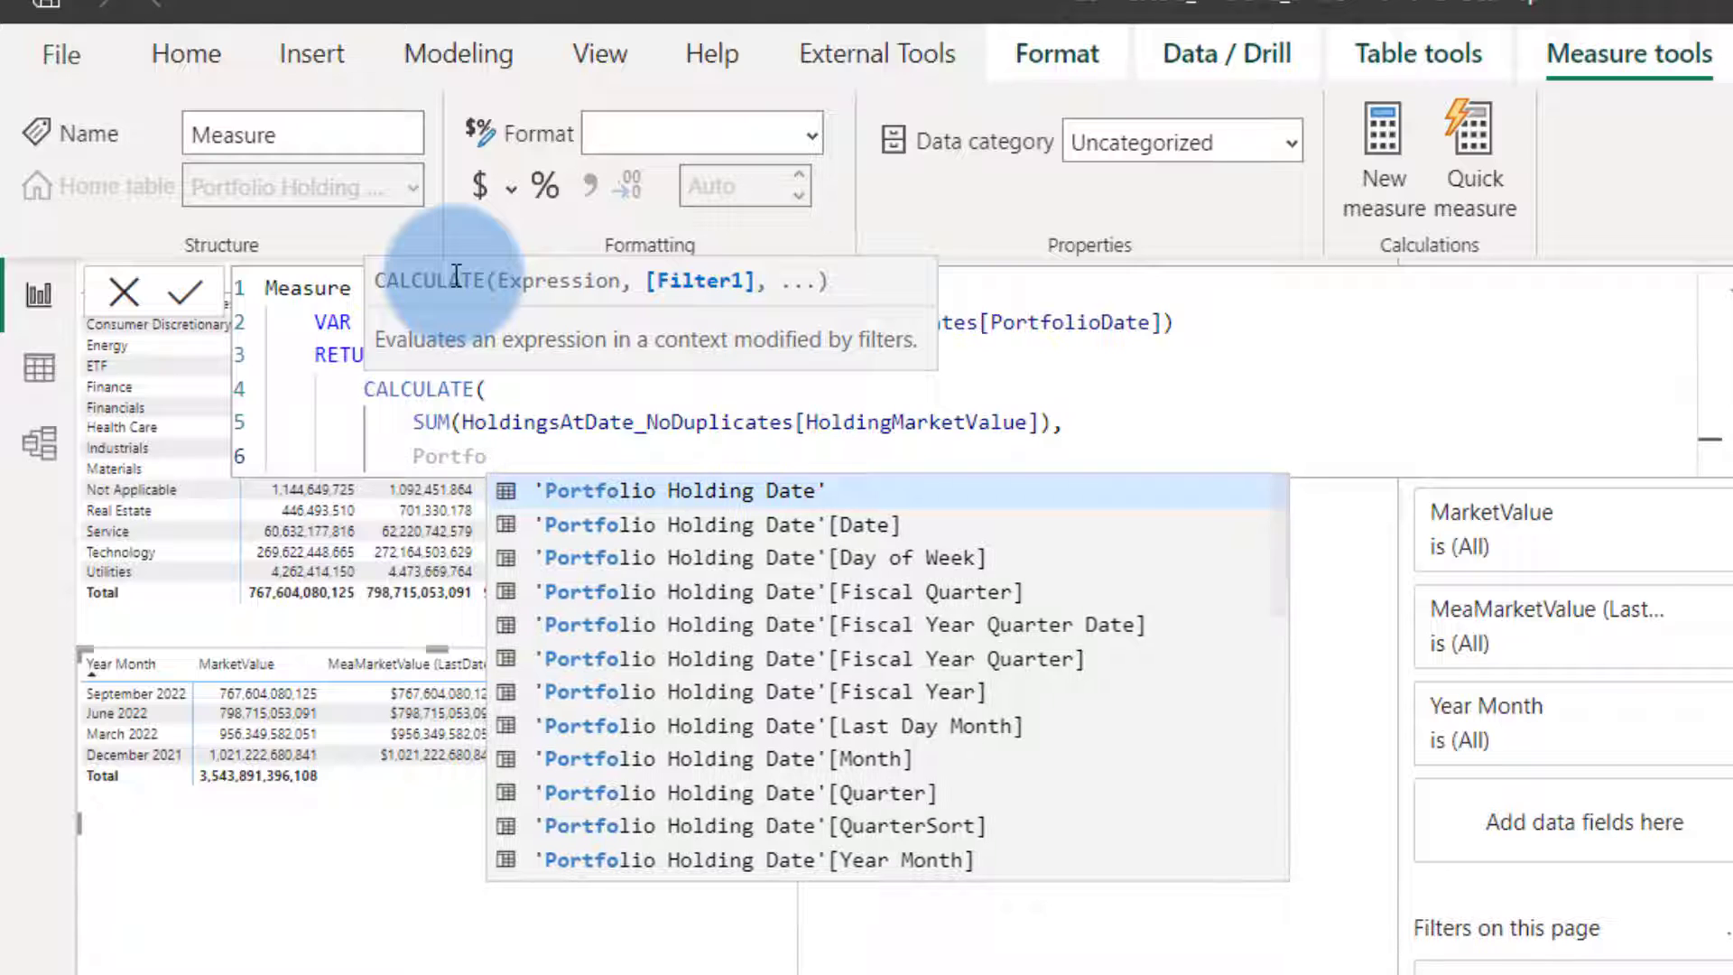
key("Down")
key("Tab")
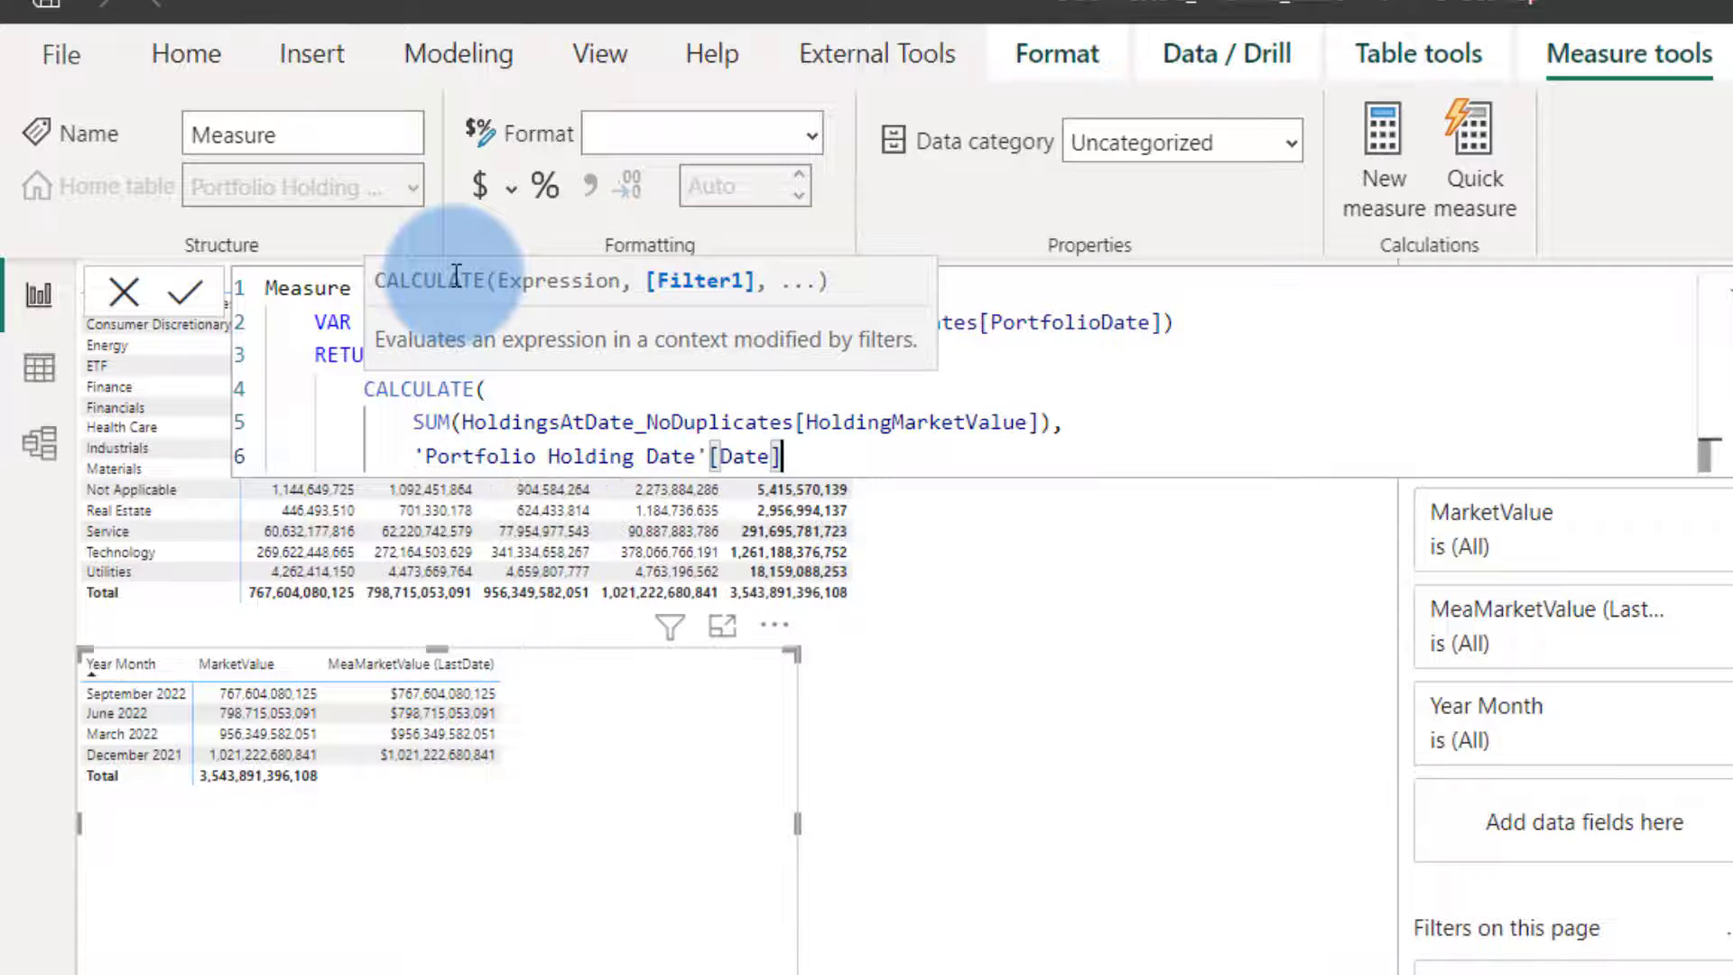
type("= ")
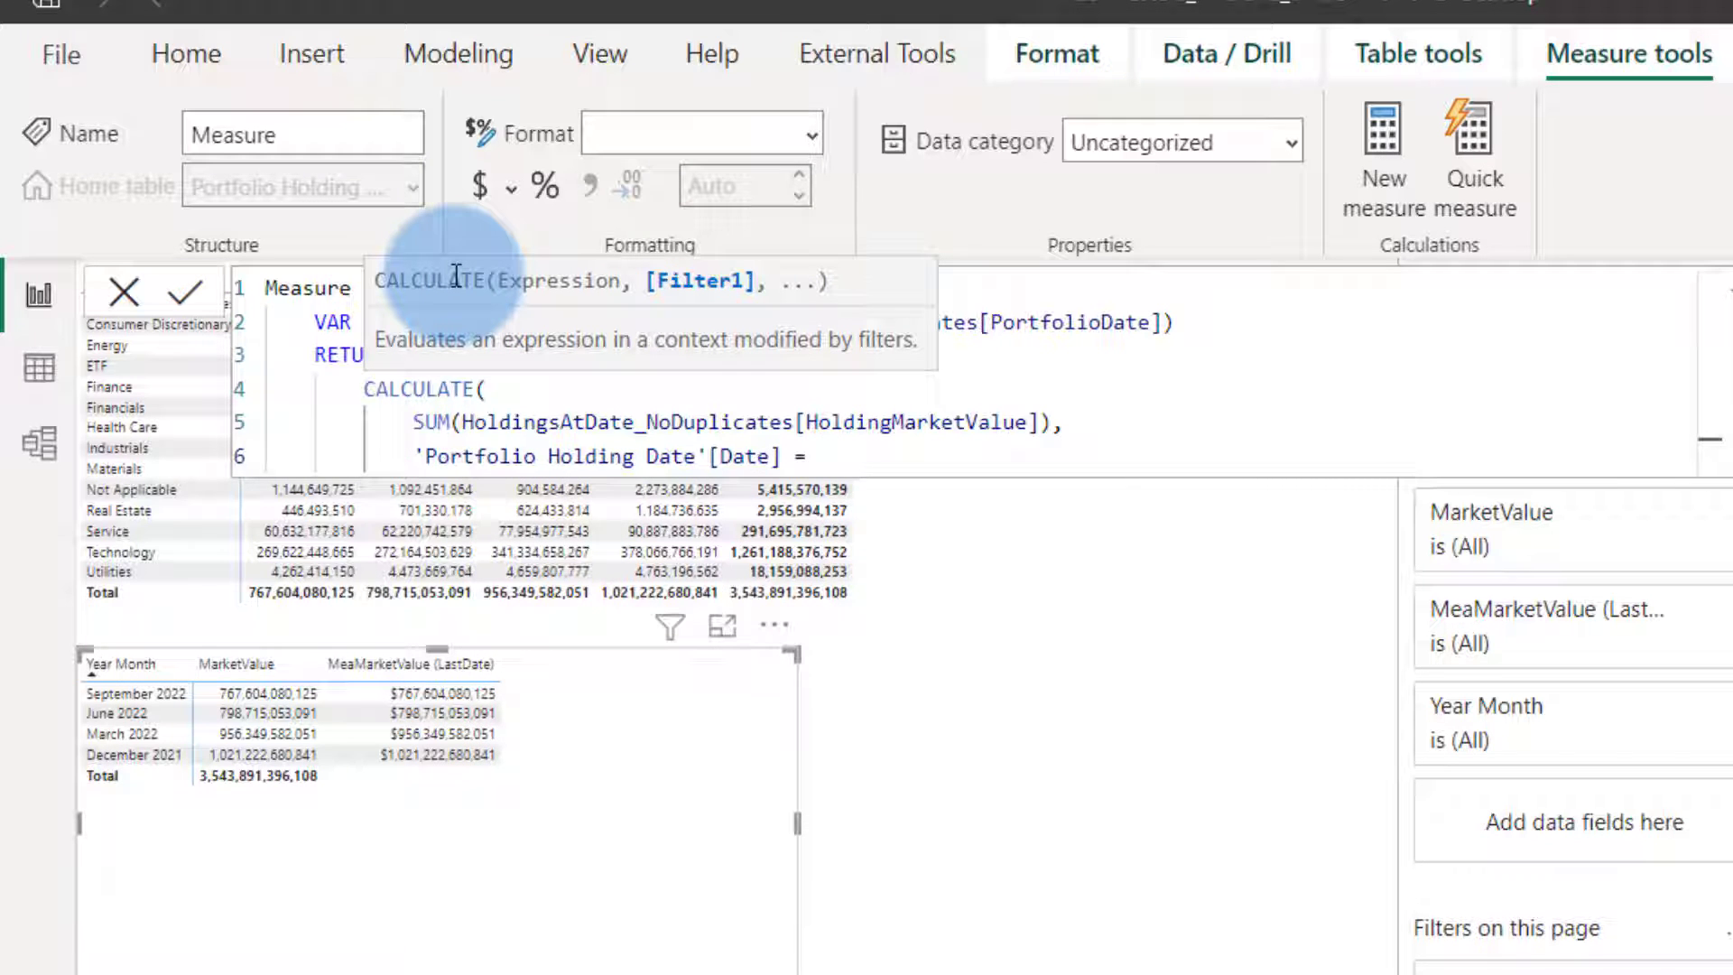
type("Last")
key("Down")
key("Tab")
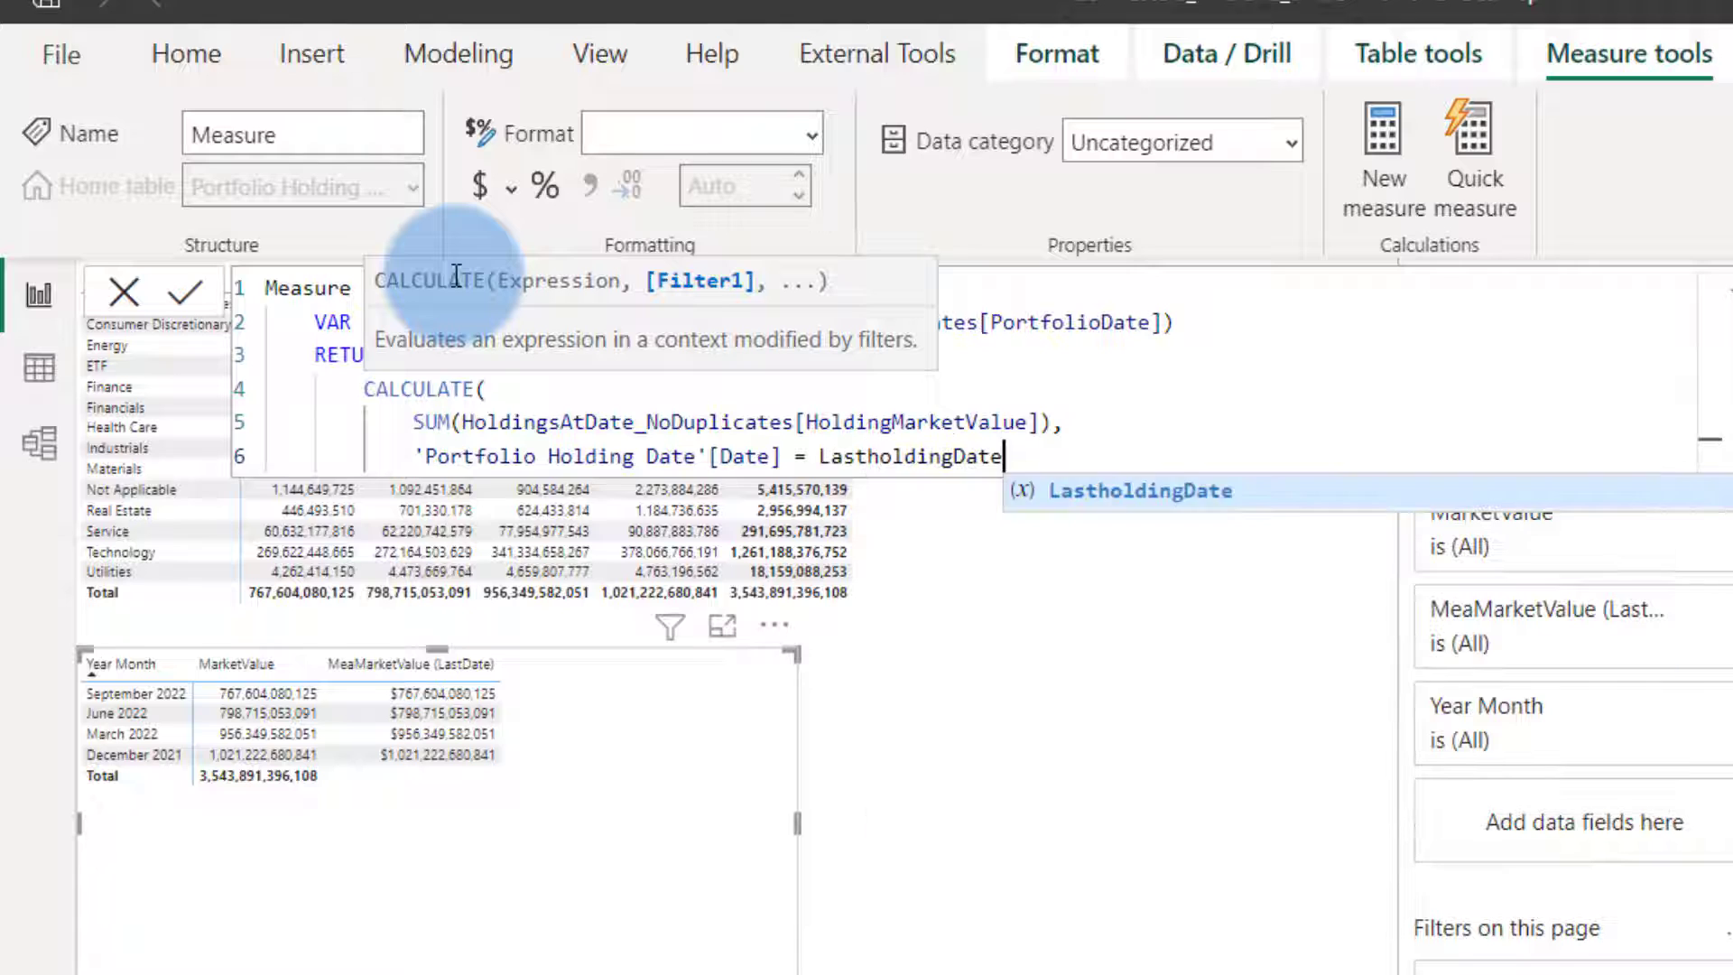
key("shift+Return")
type(")")
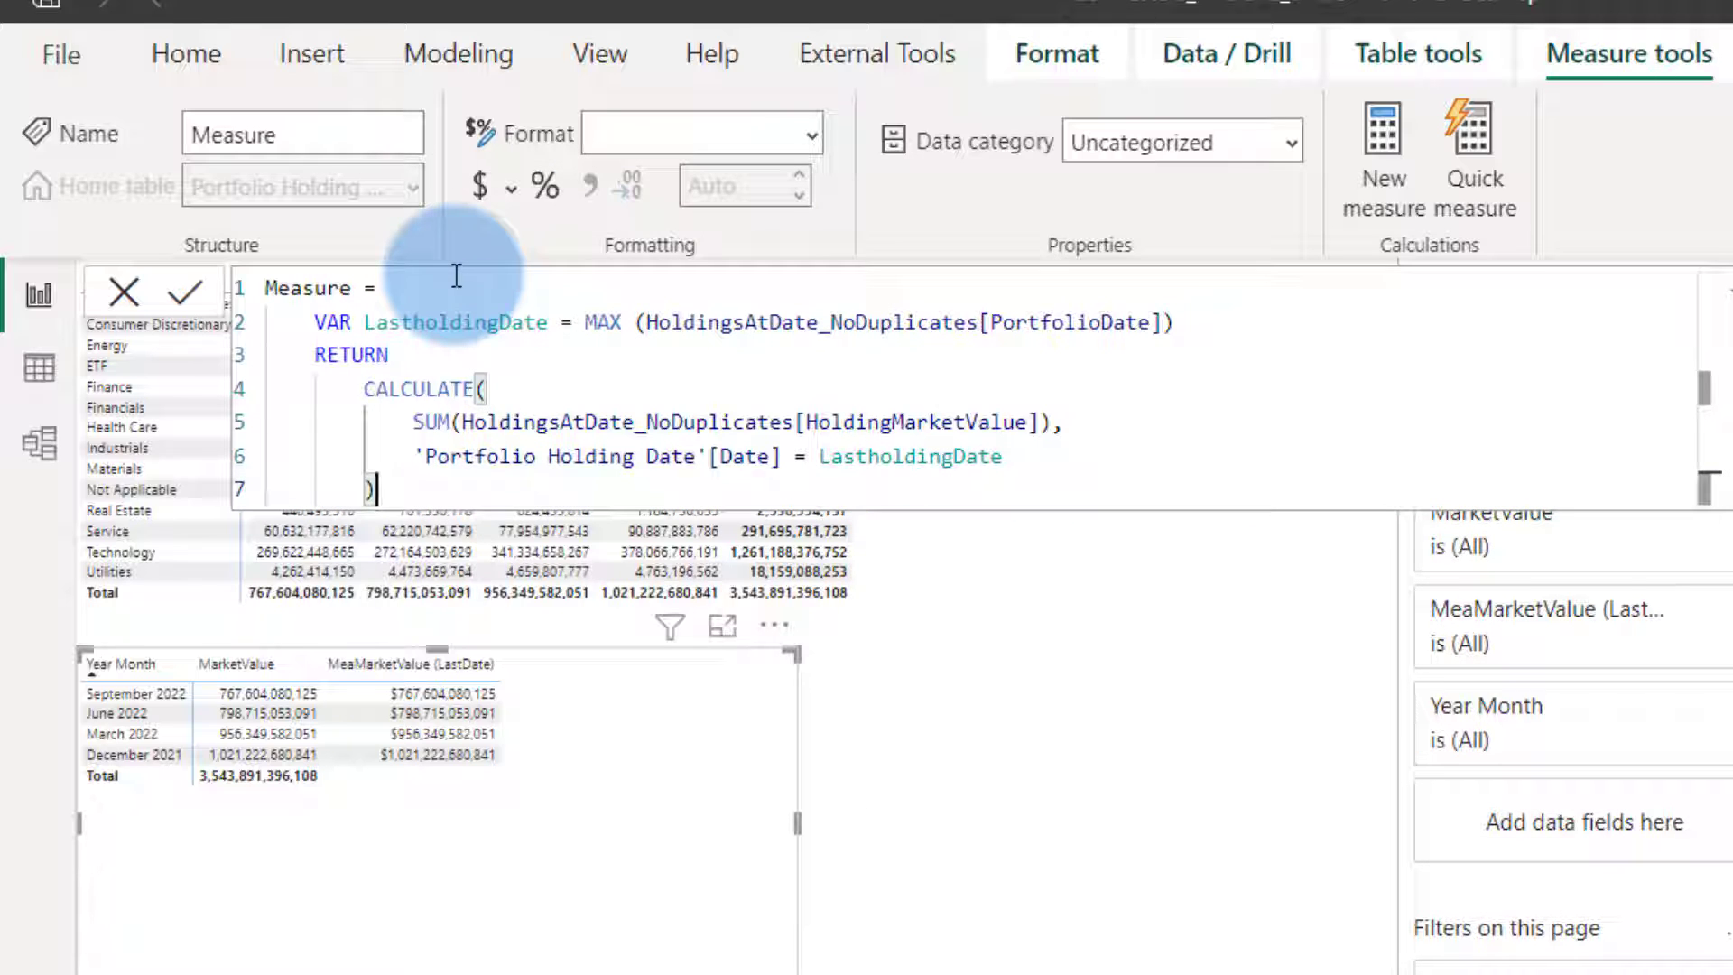
Name the measure MarketValue (MaxDate) in the formula, commit it, and format it as Currency
double_click(318, 287)
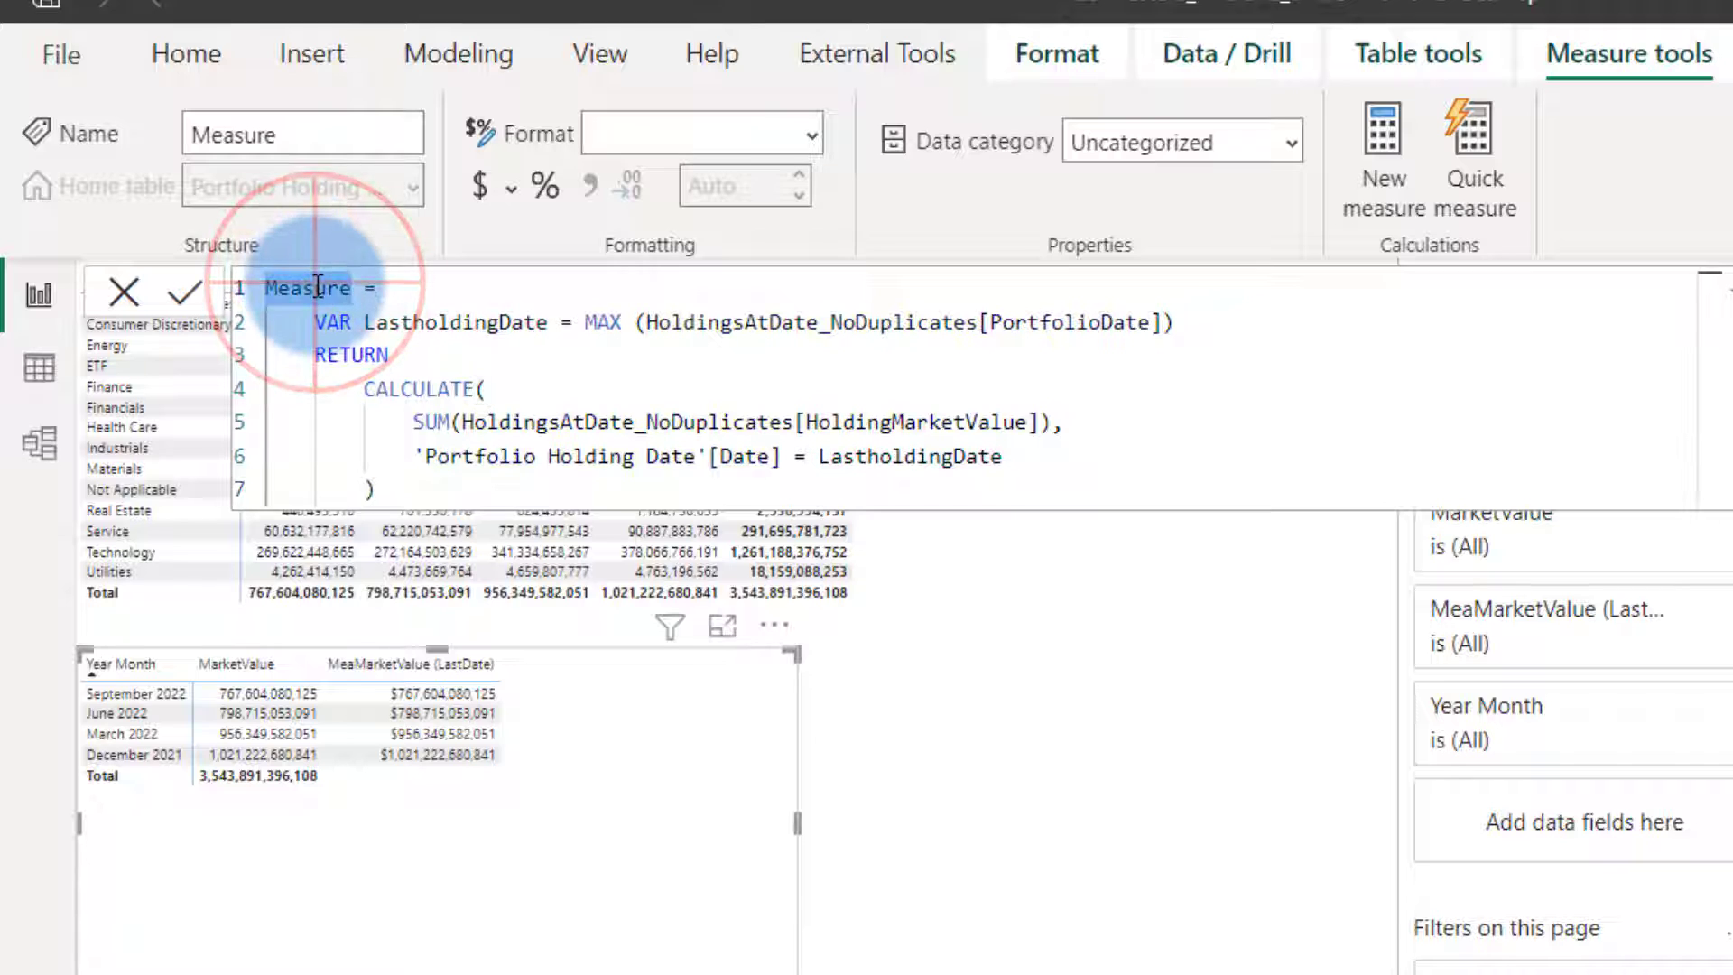
type("MarketVal")
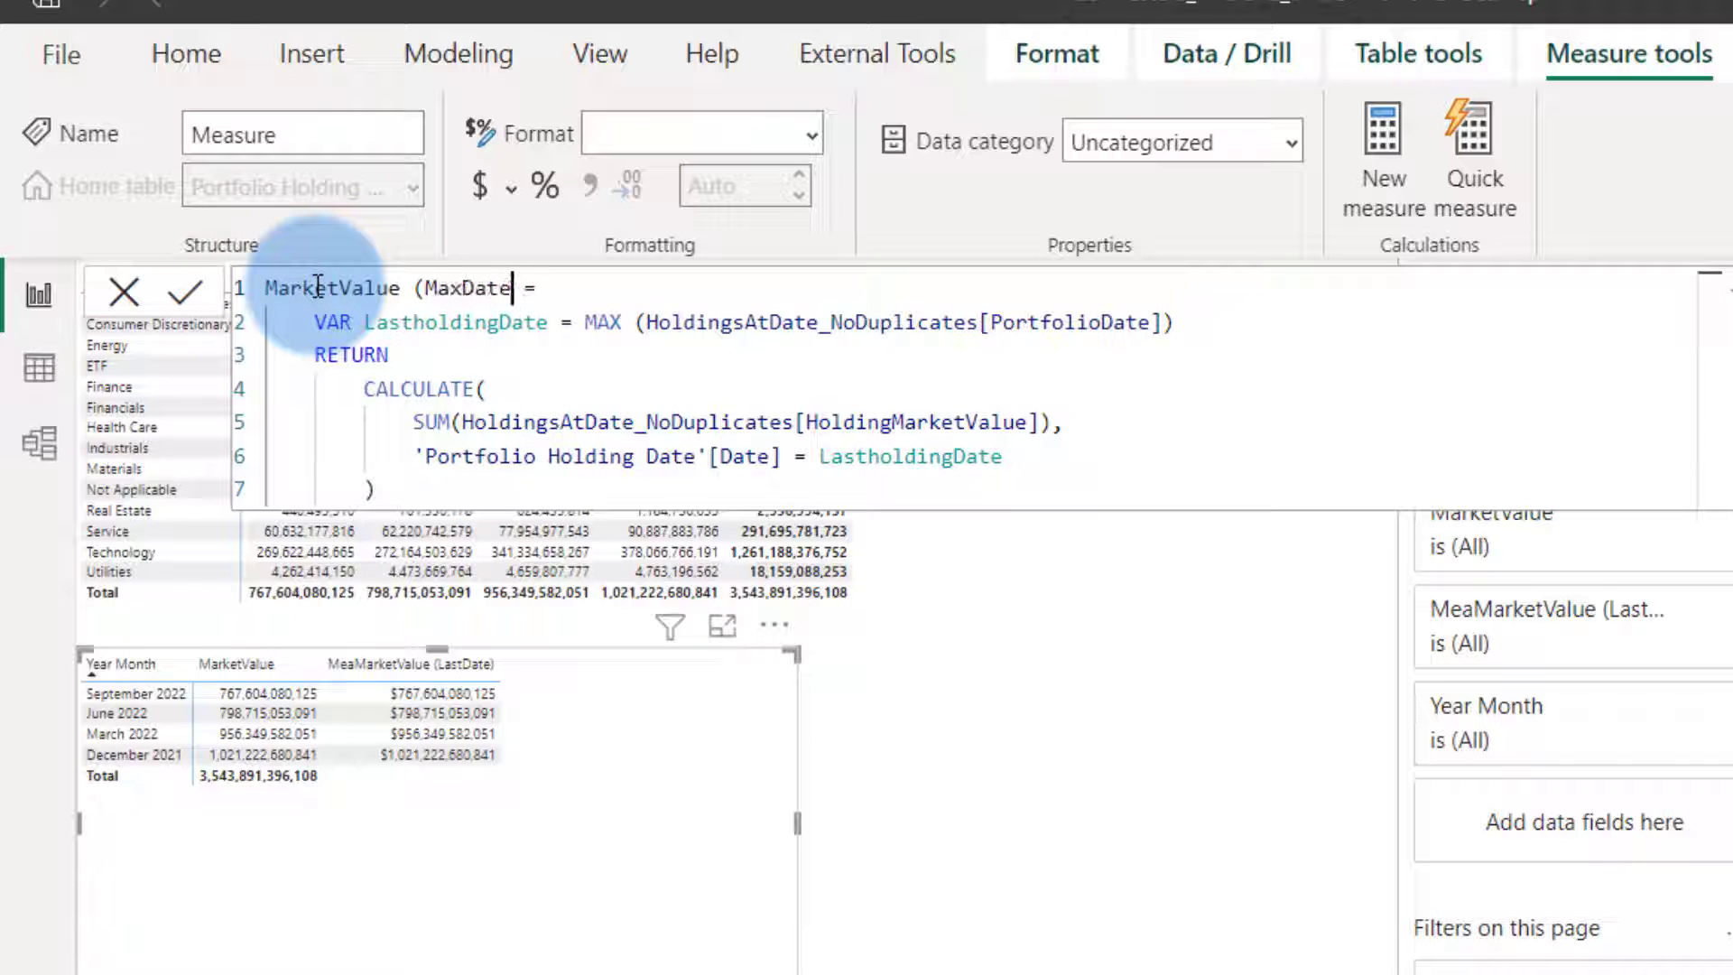
key("Return")
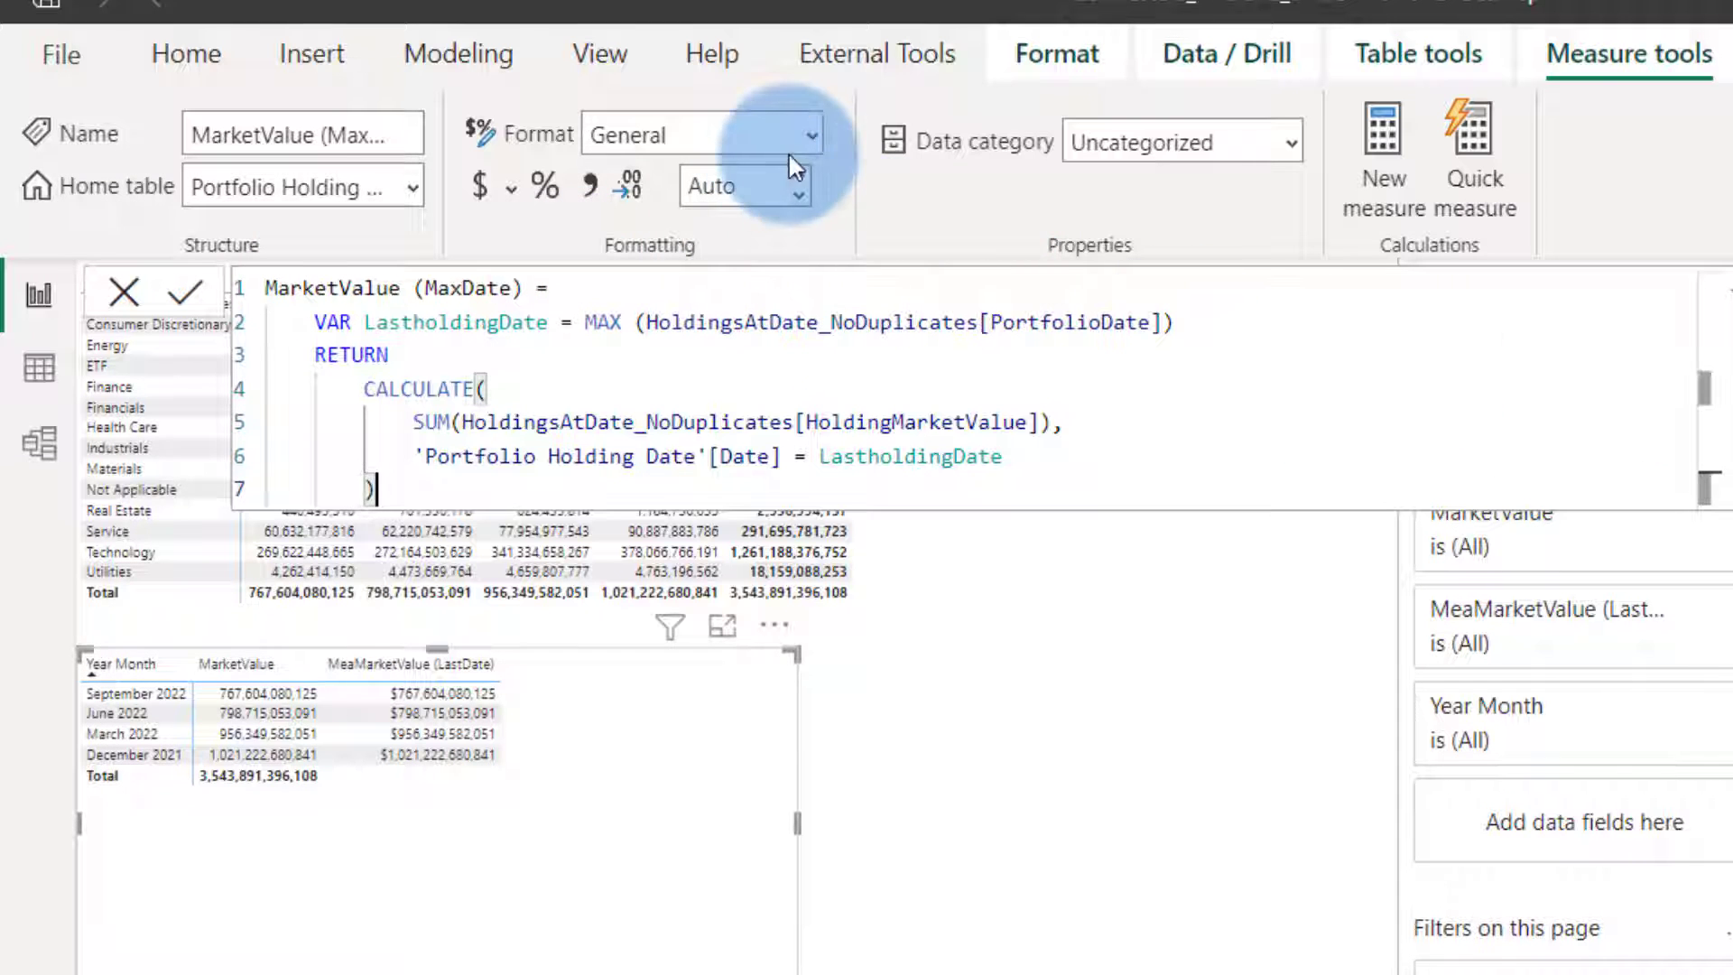
left_click(812, 135)
left_click(630, 223)
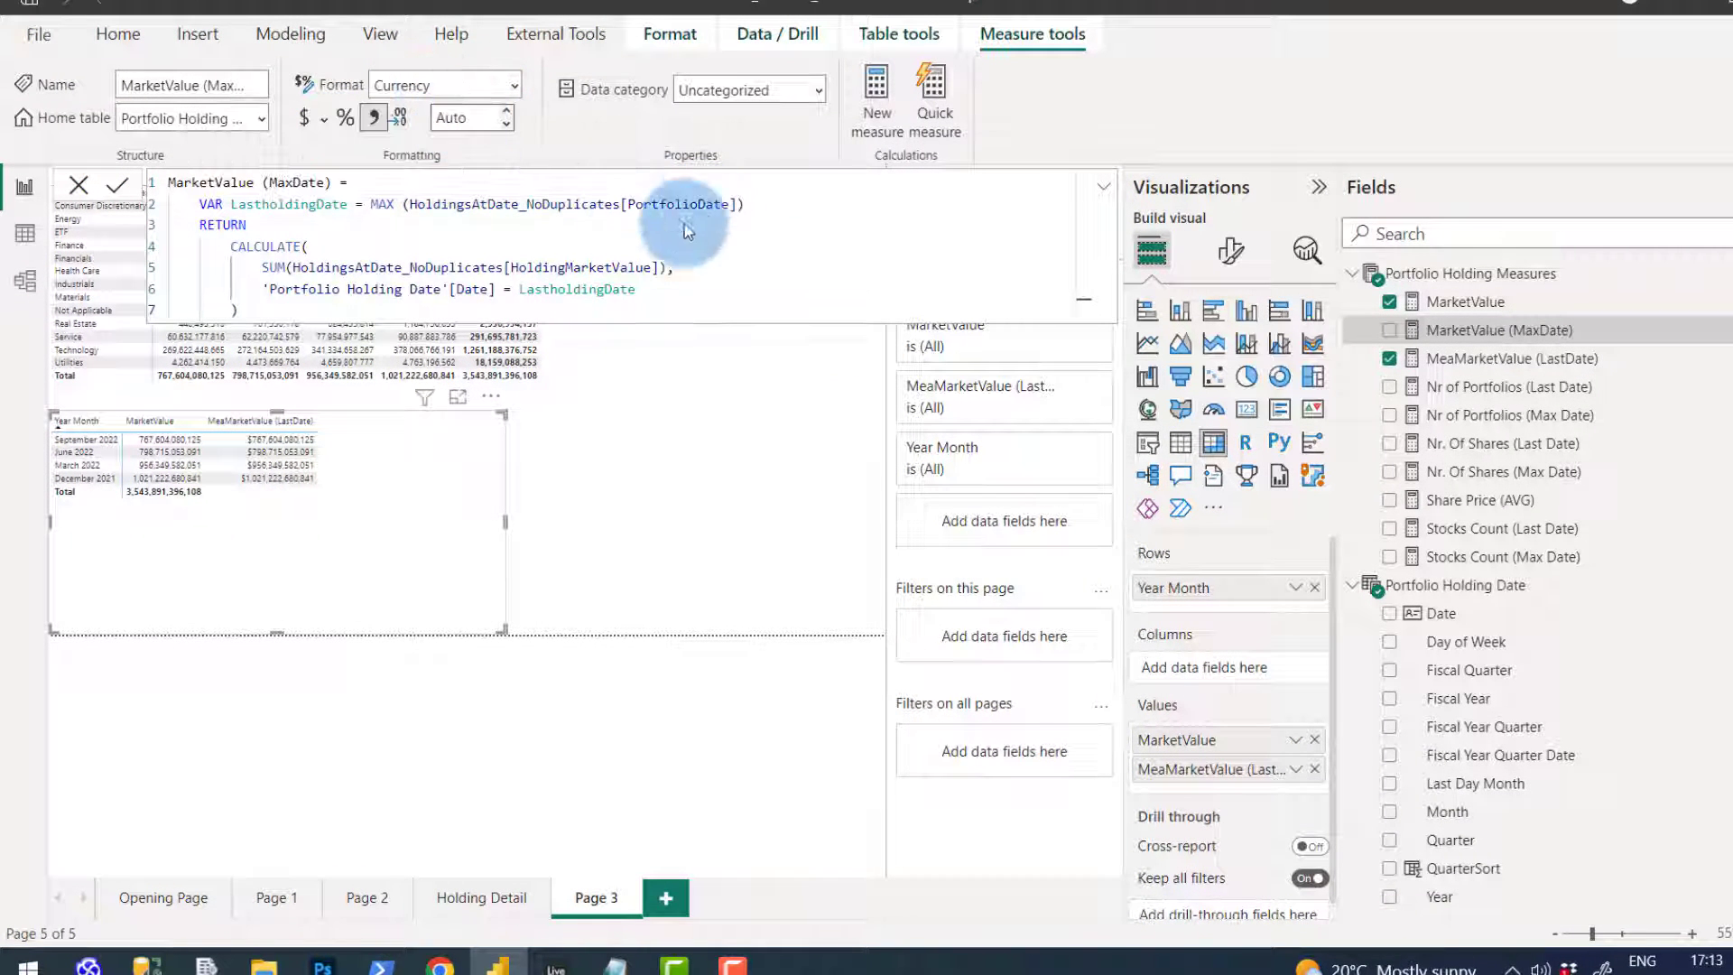
Add MarketValue (MaxDate) to the Year Month matrix, widened to fit it, and sort the rows descending by that measure
left_click(1531, 334)
left_click_drag(1532, 333, 1280, 780)
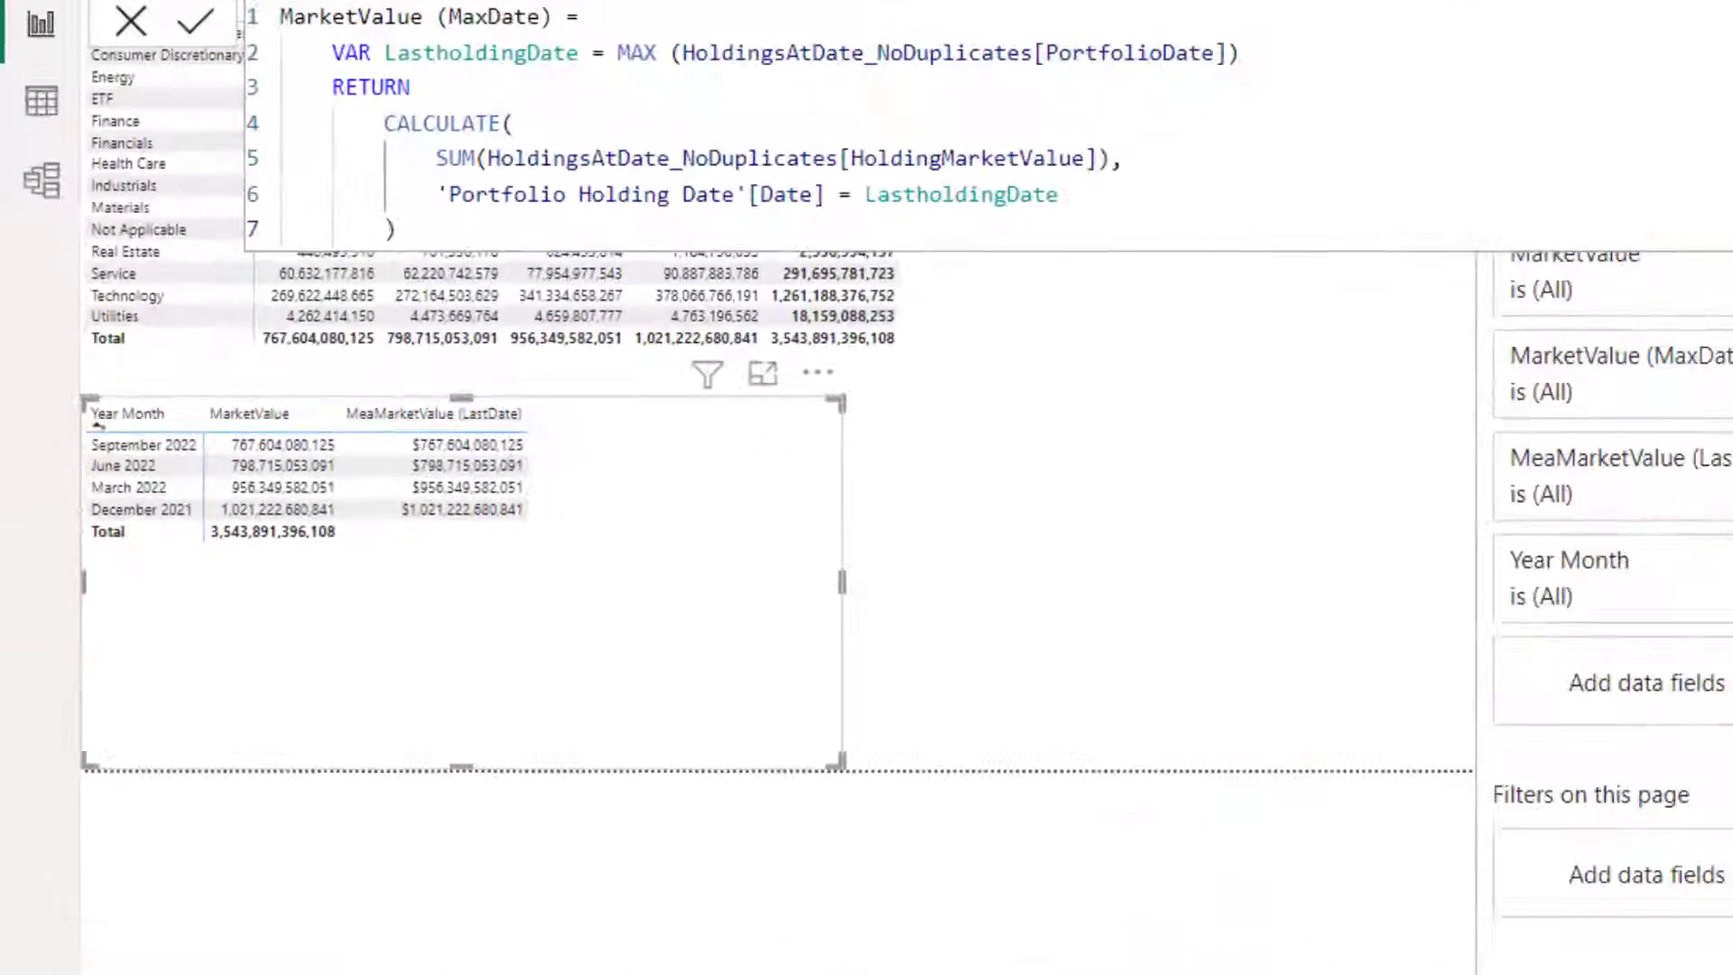
mouse_move(1045, 619)
left_mouse_down()
mouse_move(1149, 661)
mouse_move(1123, 659)
left_mouse_up()
left_click(805, 410)
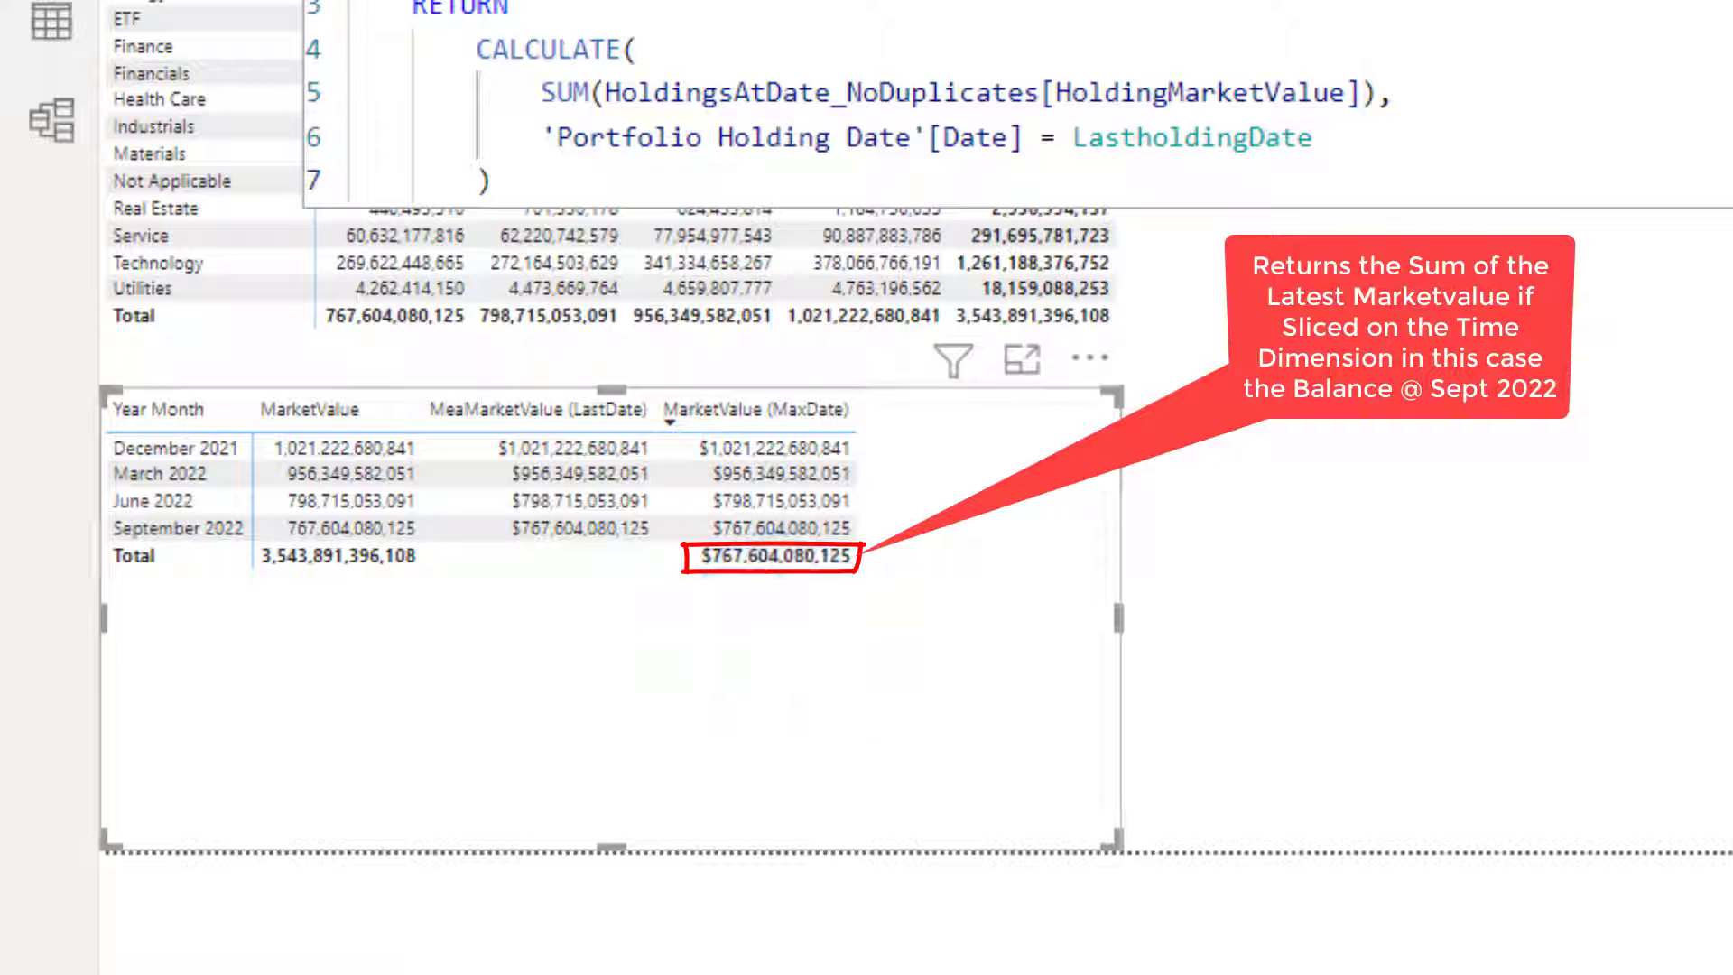
Highlight the MAX (HoldingsAtDate_NoDuplicates[PortfolioDate]) expression and check it against the matrix total for MarketValue (MaxDate)
left_click_drag(766, 0, 1538, 0)
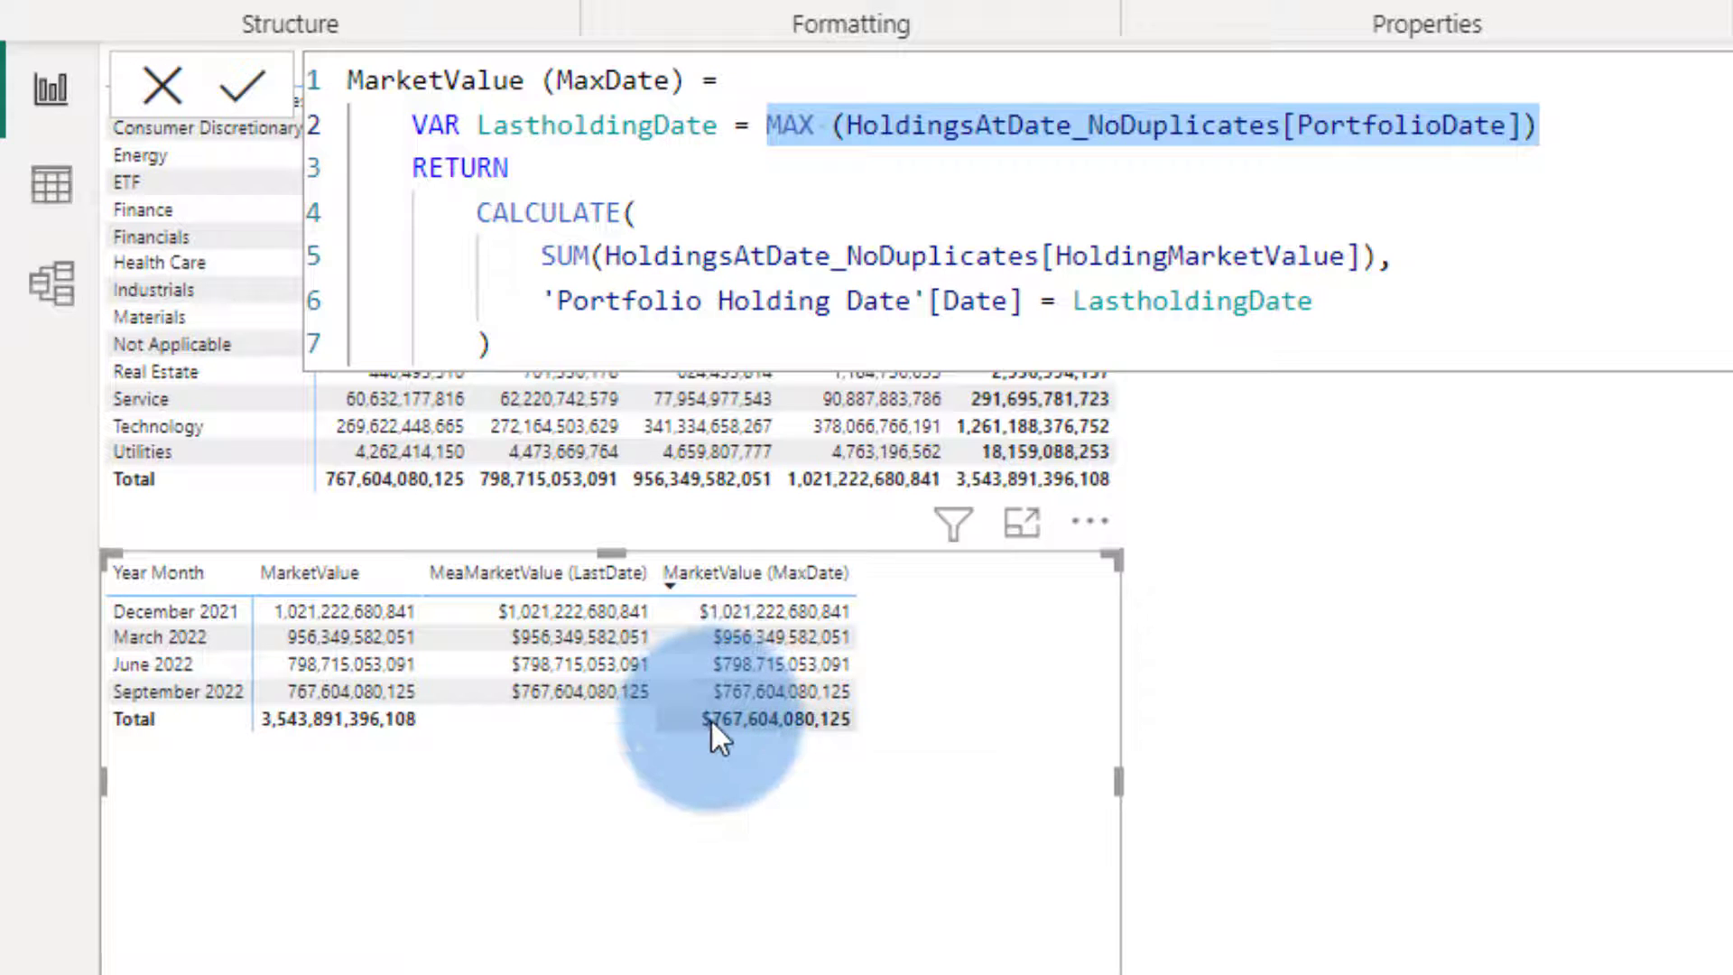
mouse_move(711, 719)
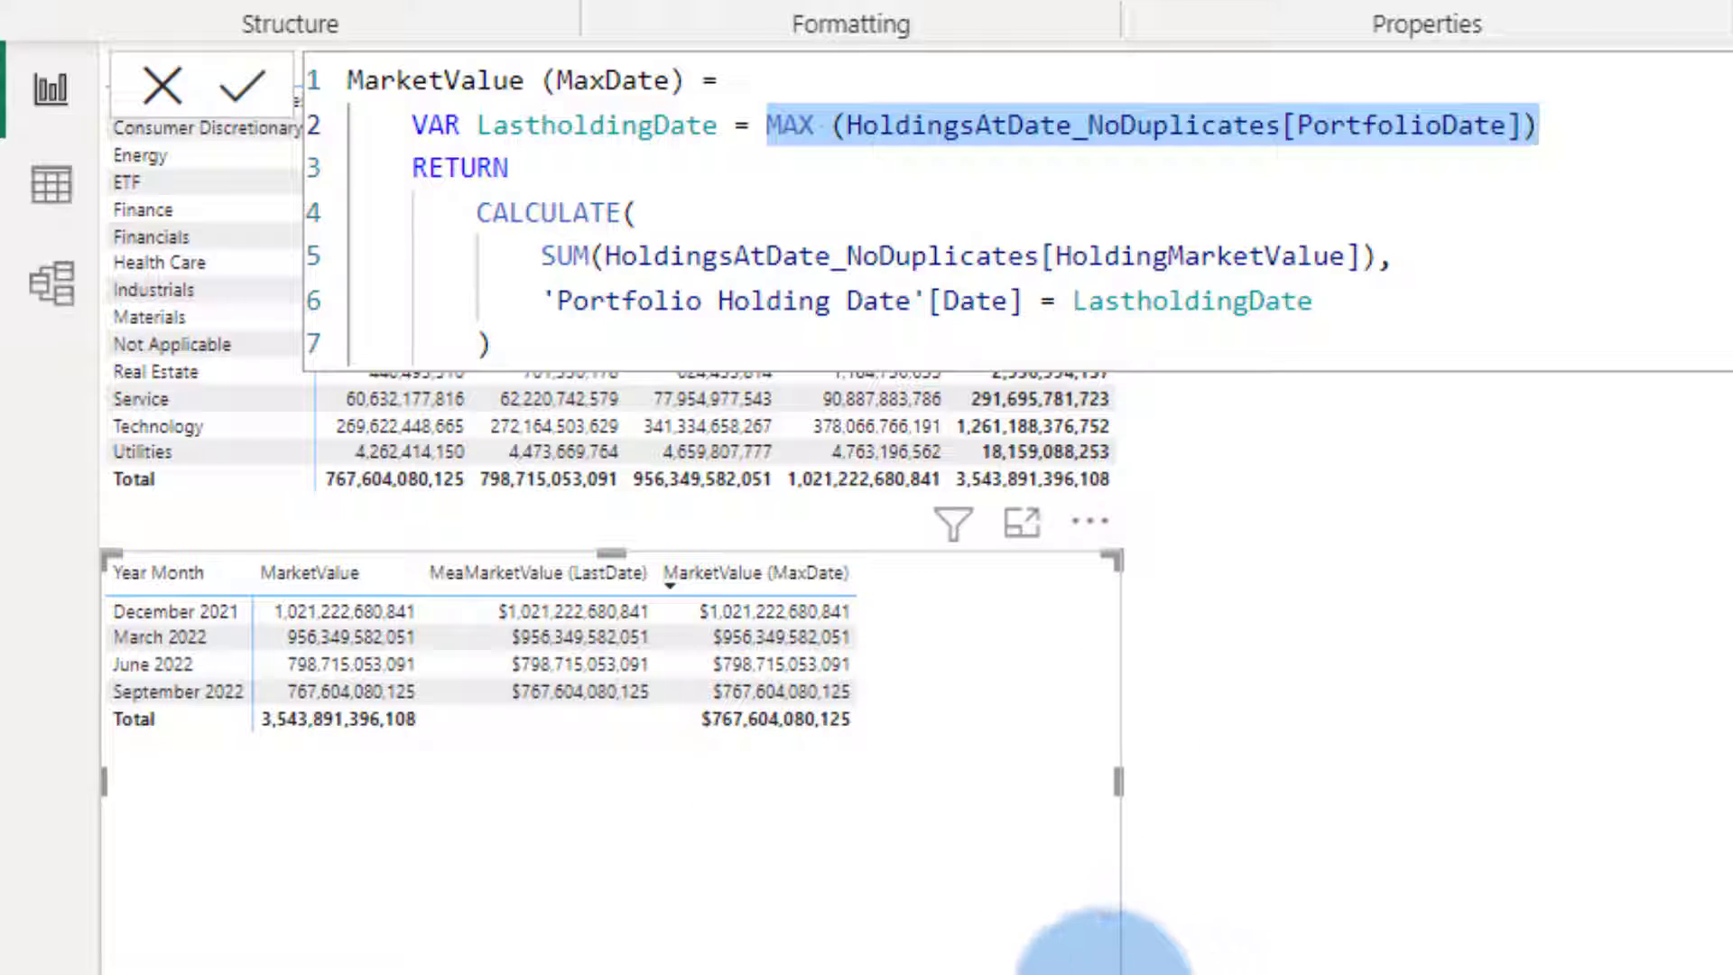
Shrink the Year Month matrix closely around its four columns and deselect it
left_click_drag(1106, 970, 978, 783)
left_click(1289, 805)
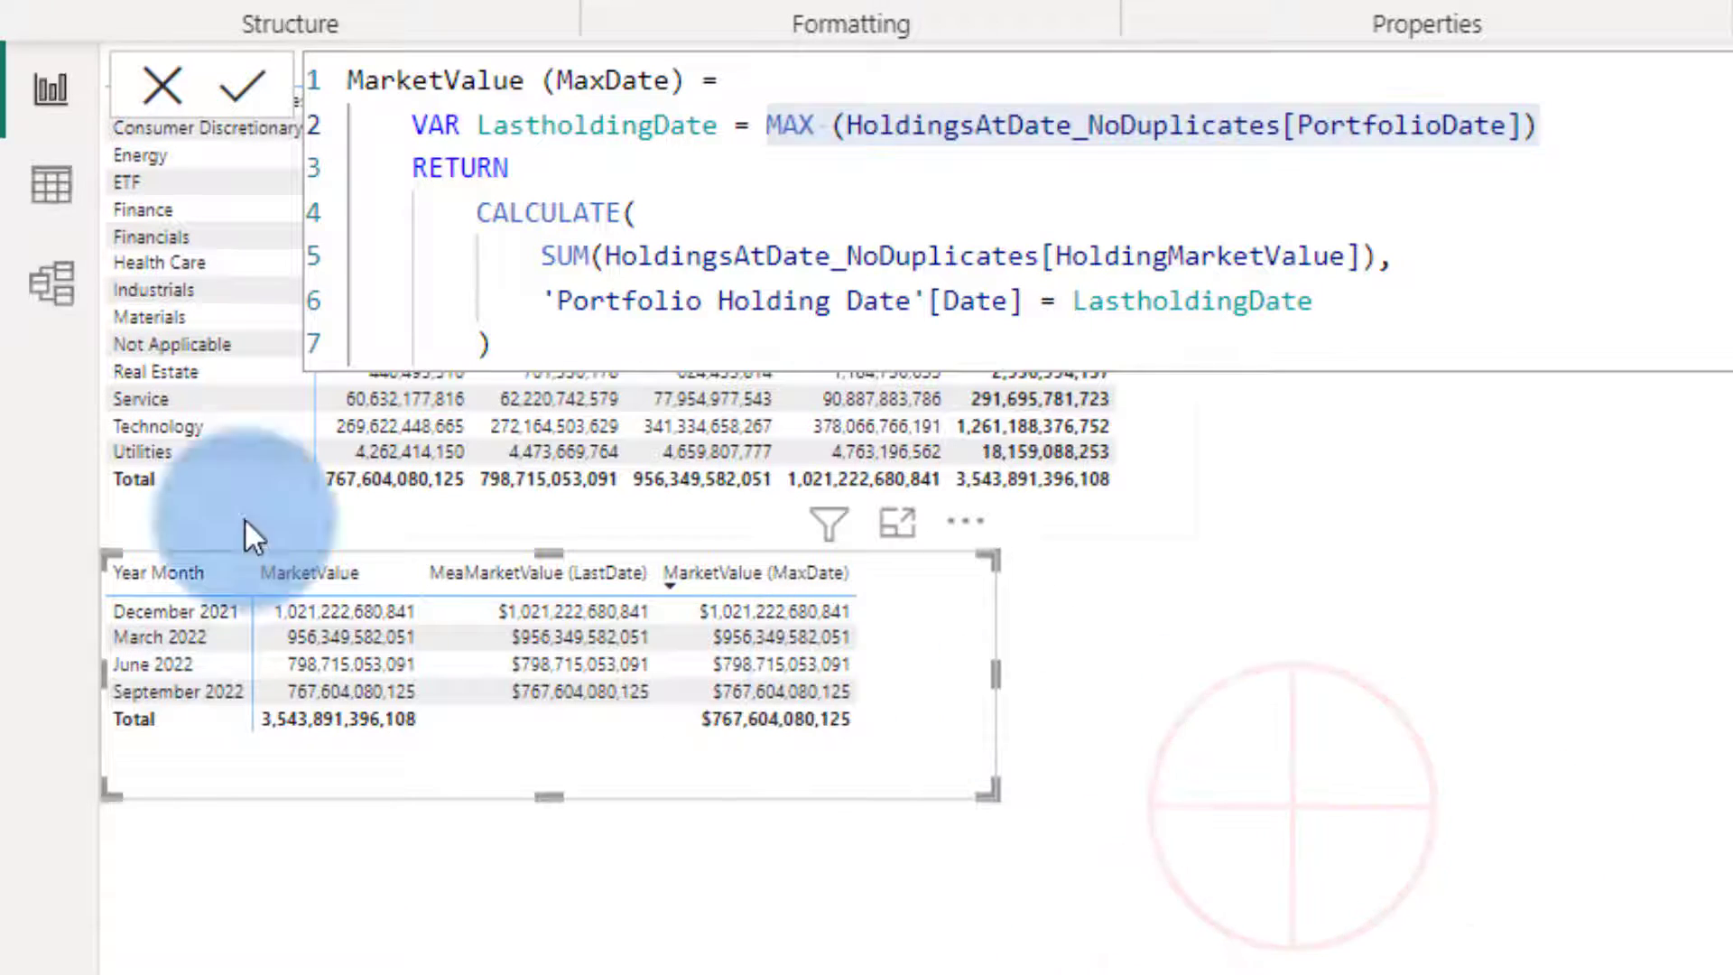